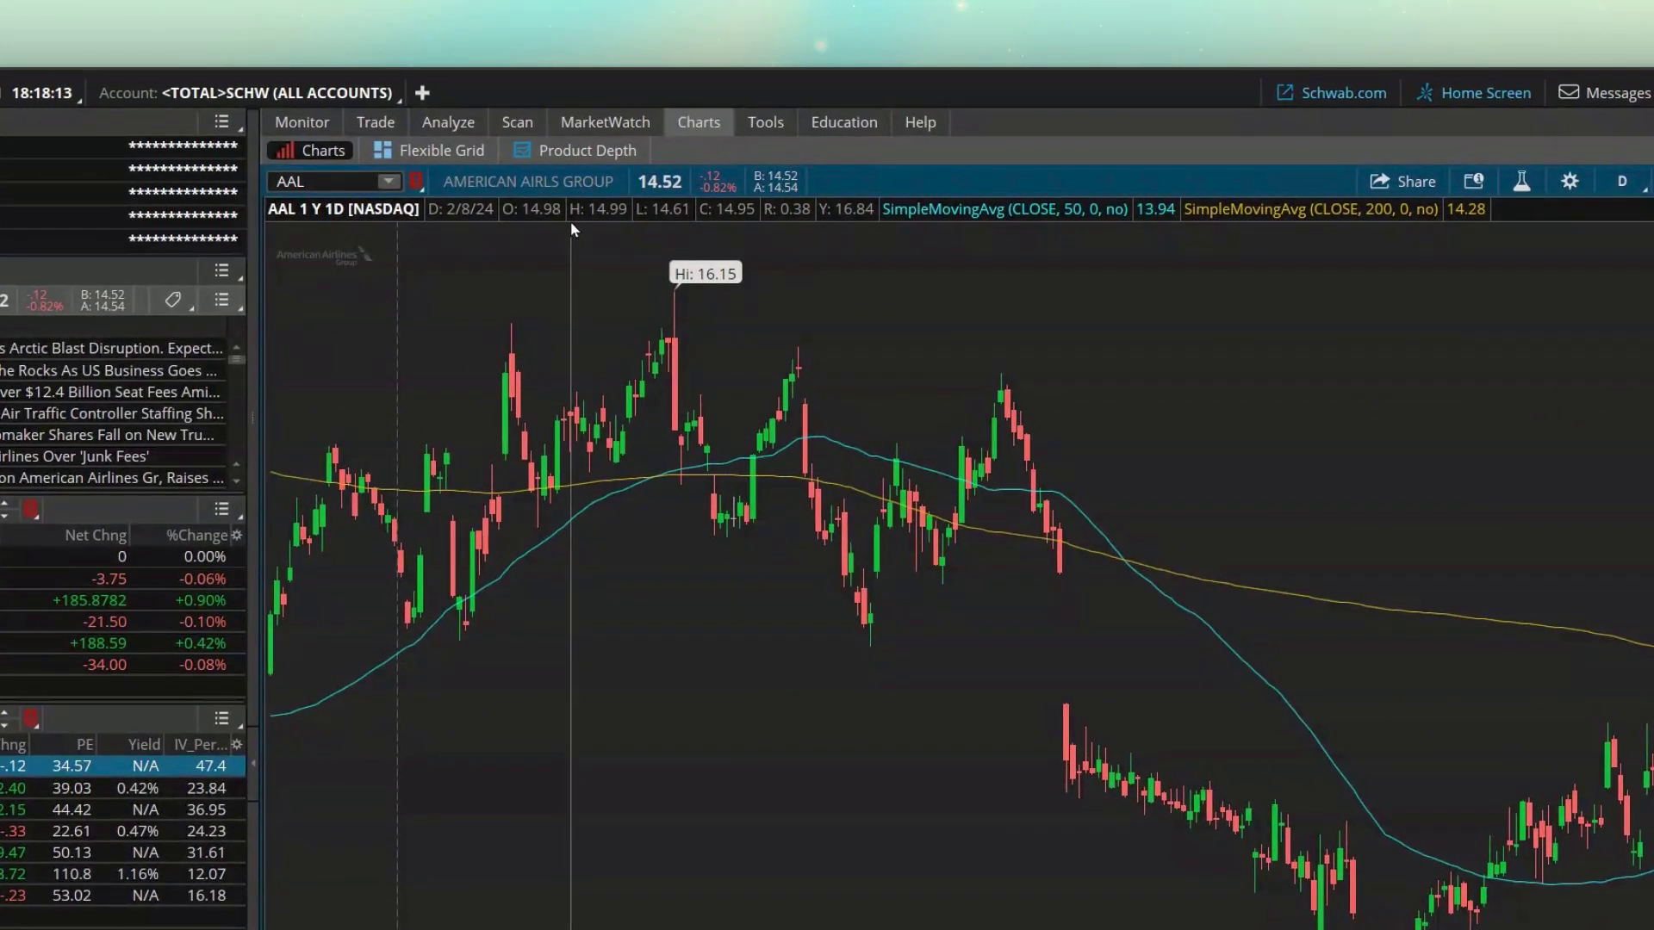
Start a custom buy order with an OCO bracket for AAL from its quoted price.
click(671, 190)
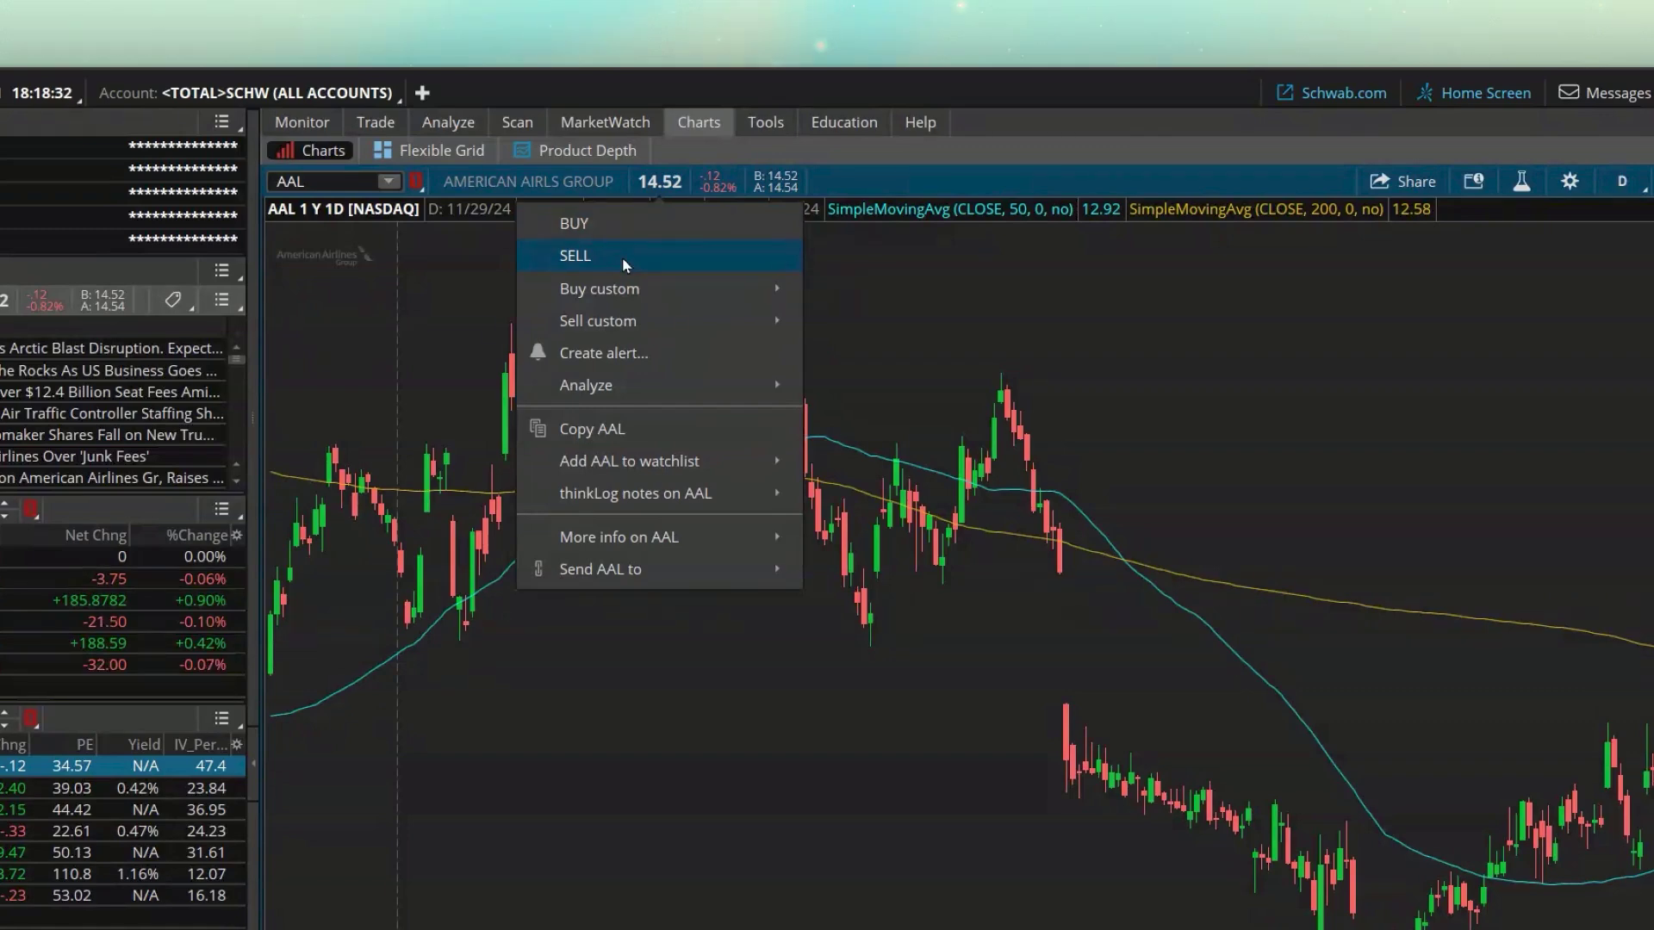
mouse_move(631, 306)
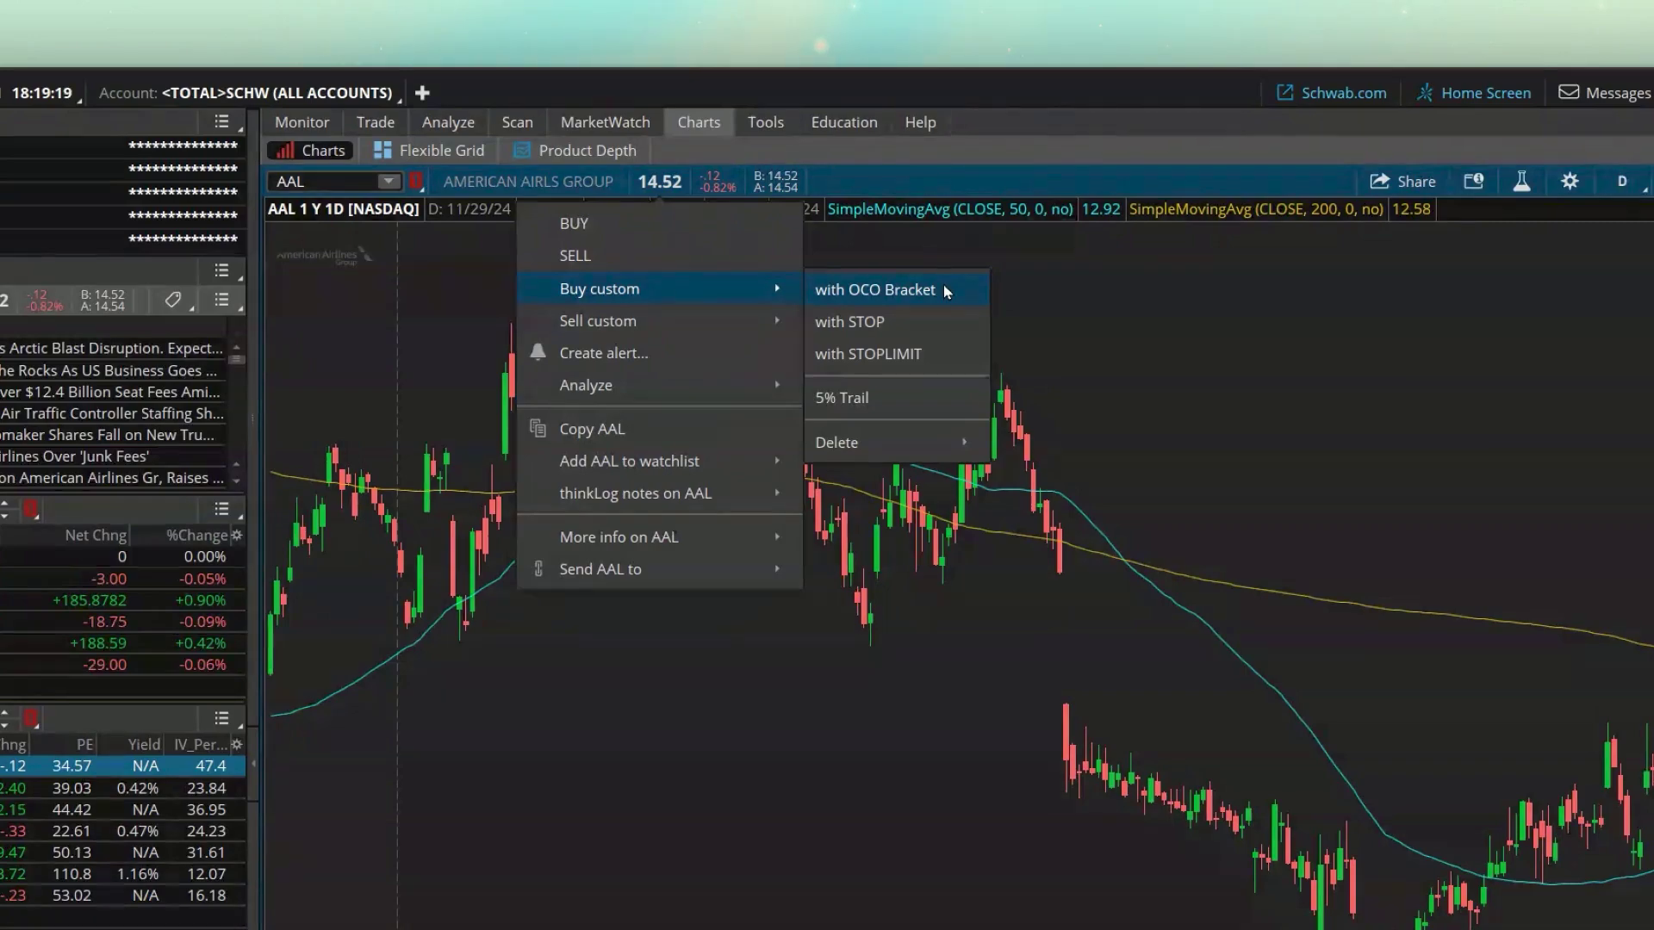
click(944, 288)
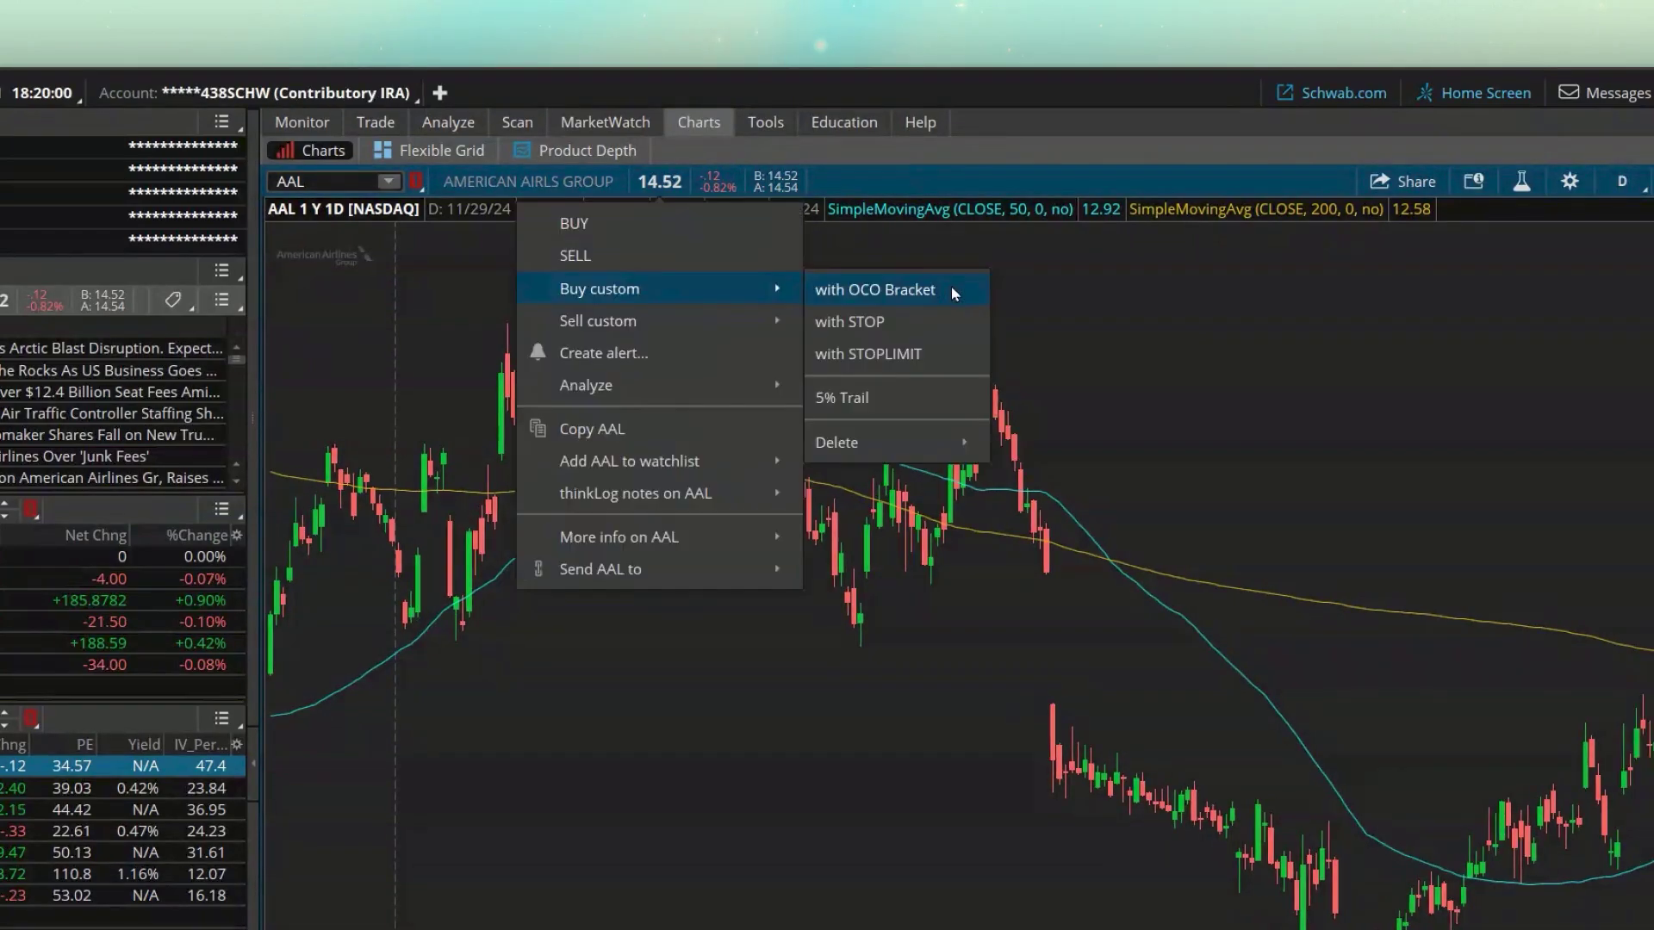
click(951, 289)
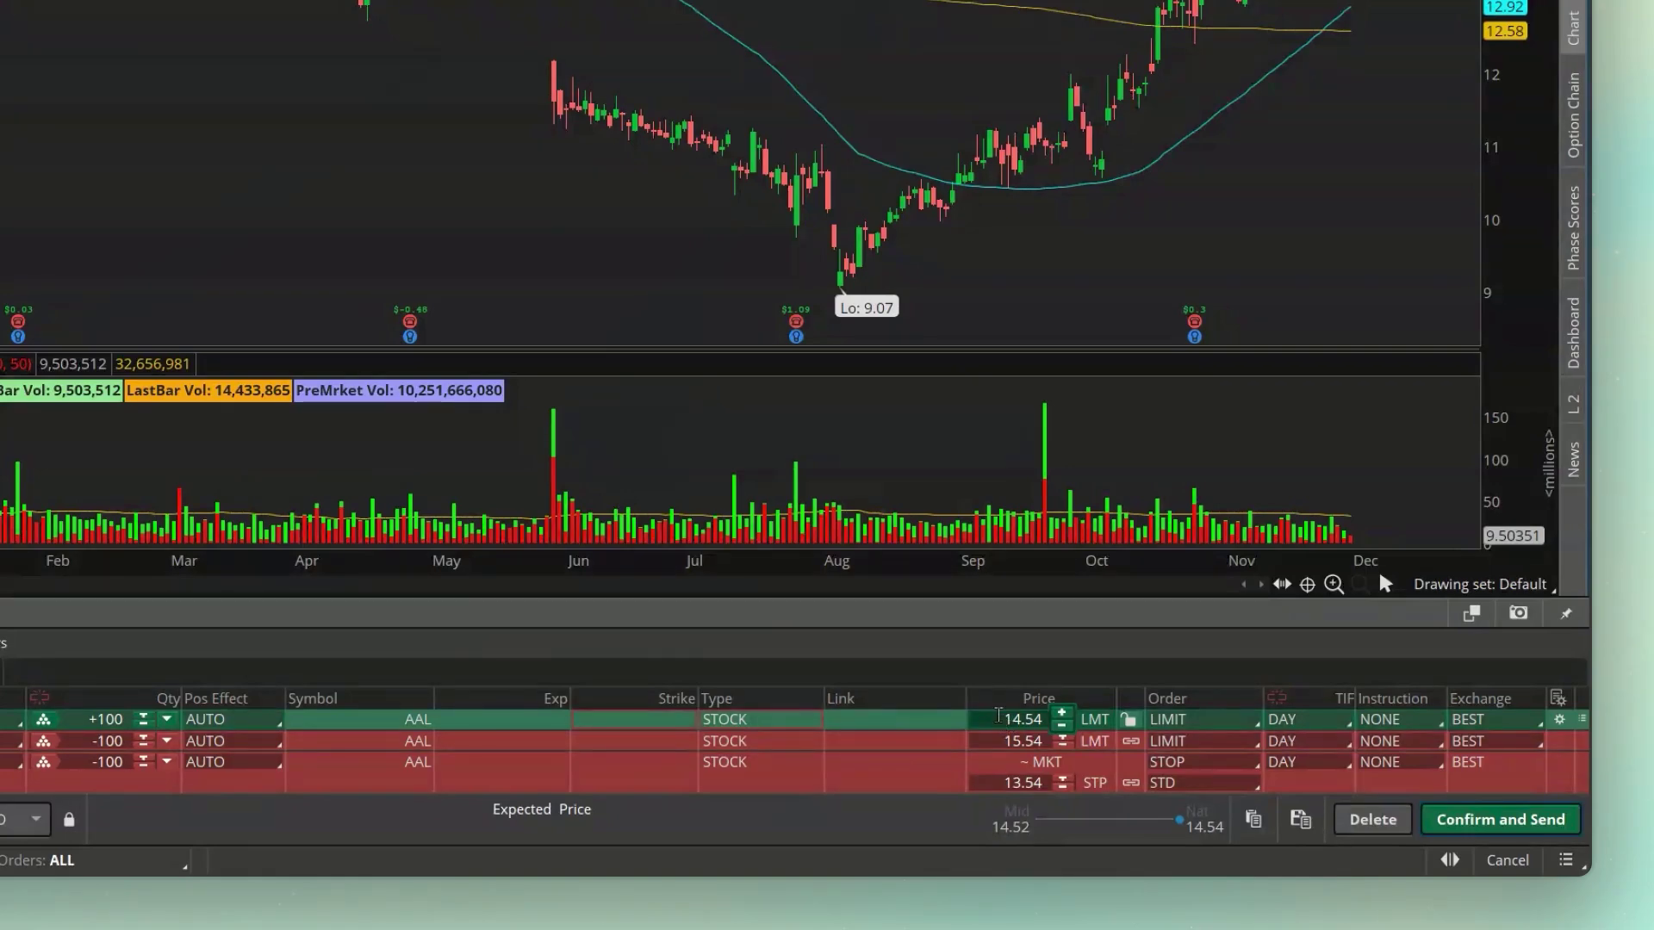
Set the AAL buy order's limit price to 14.00 and its time in force to GTC.
click(1015, 720)
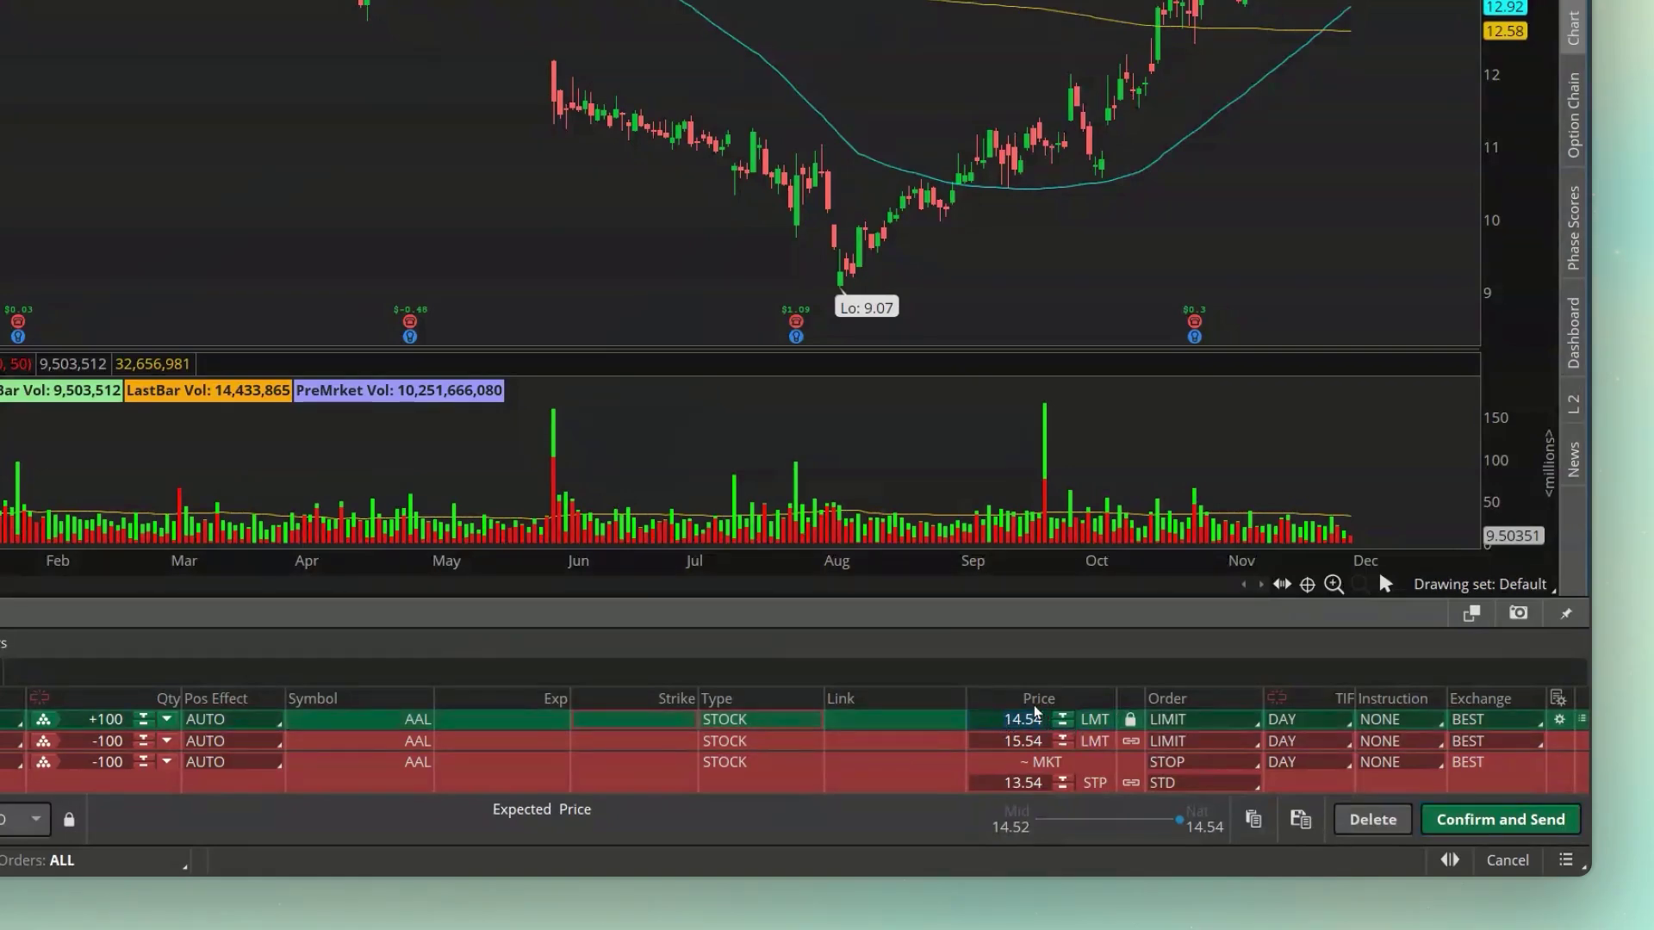
text(14)
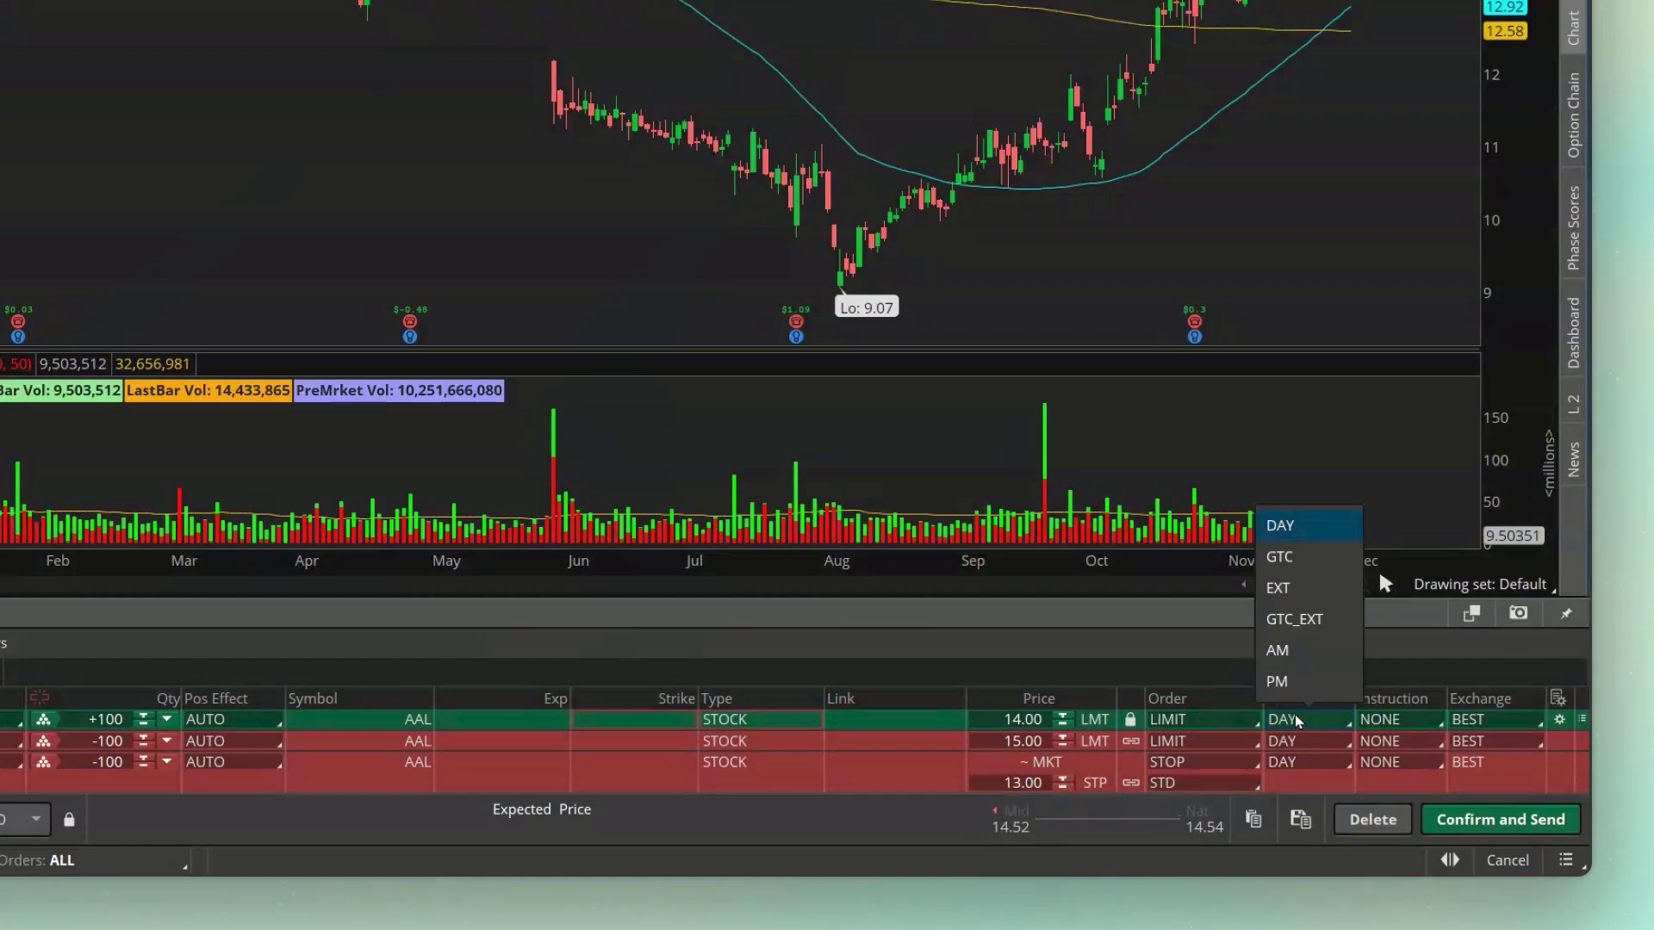
click(1301, 564)
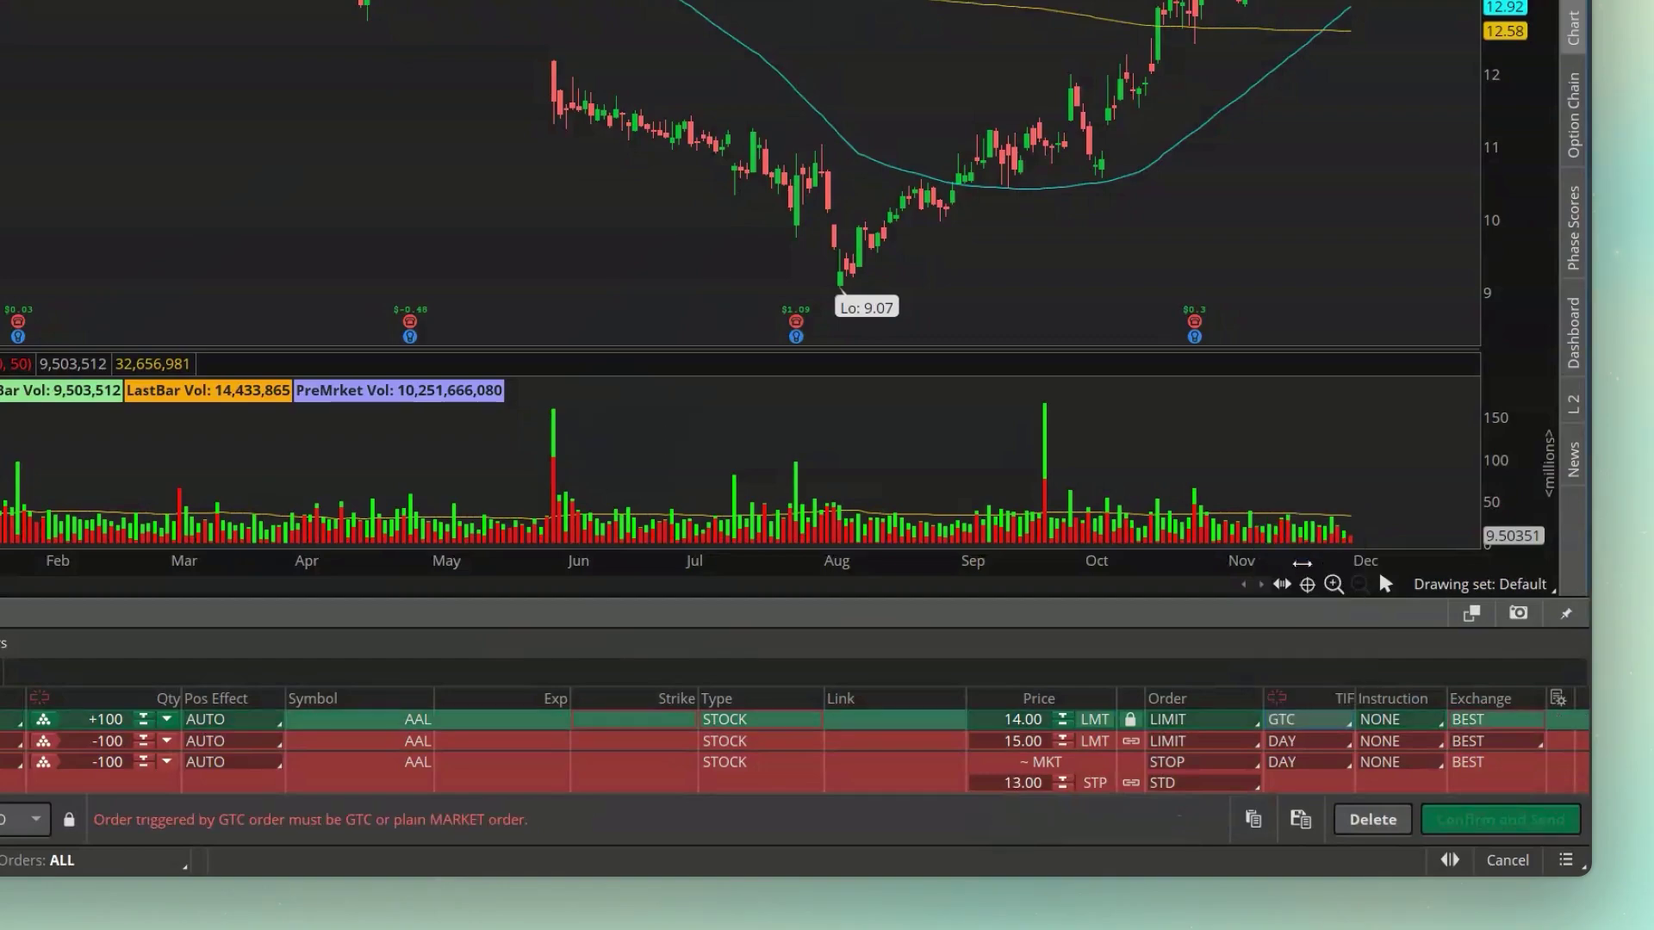
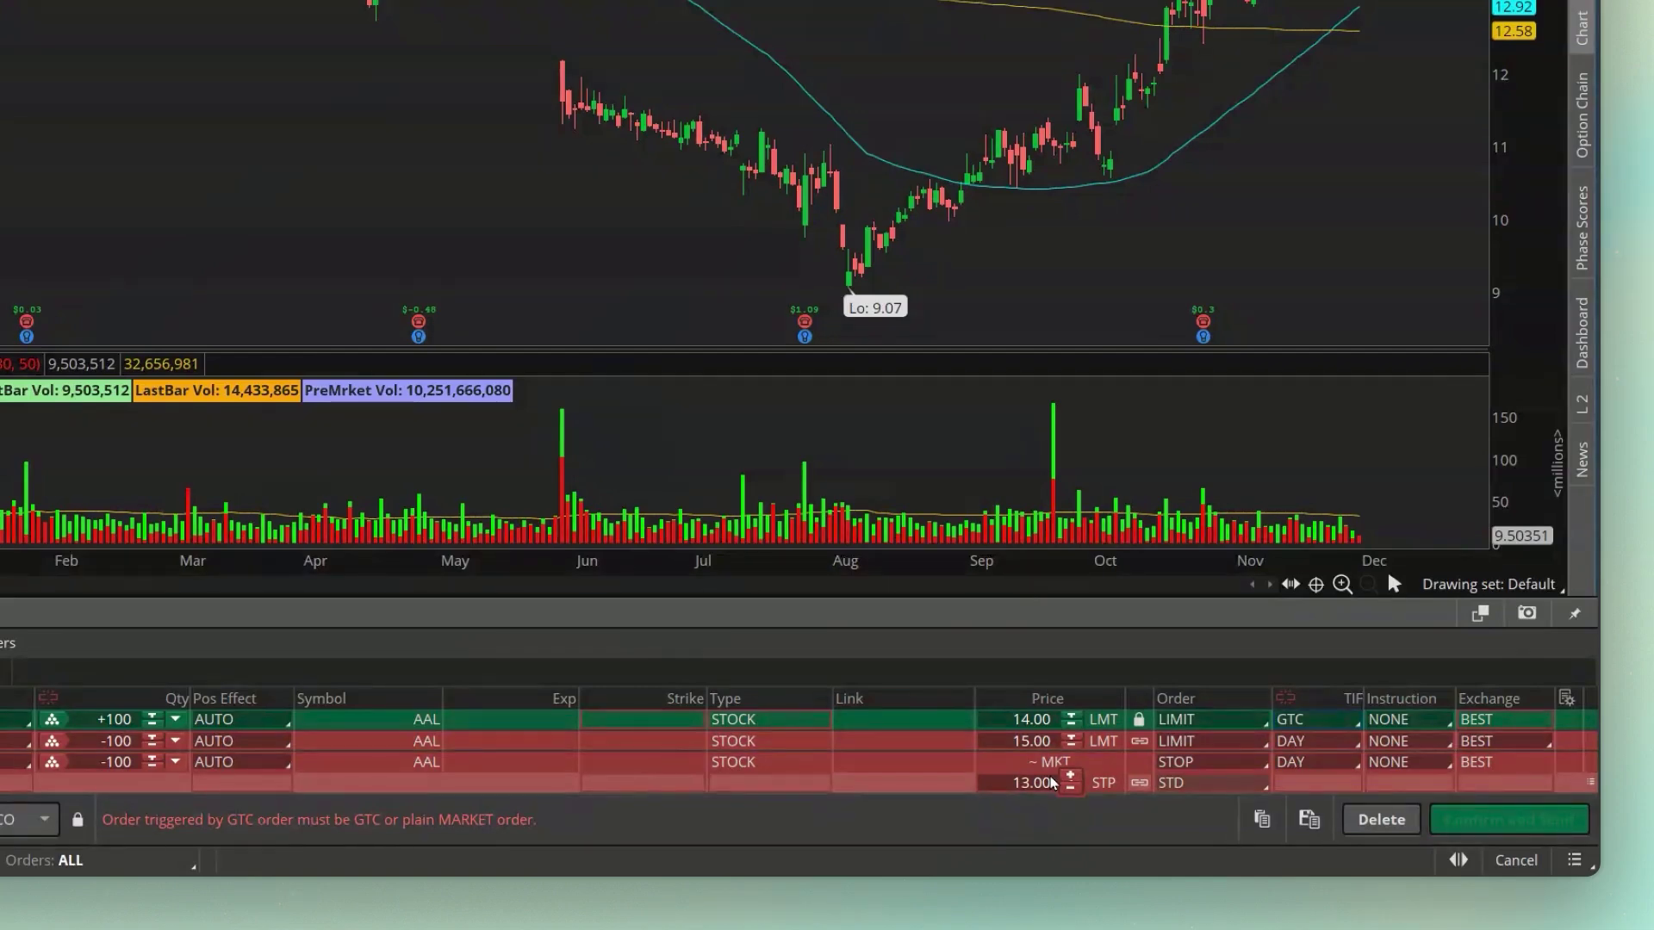
Set the sell limit order's price to 20.00 and the sell stop order's price to 10.00.
click(1058, 740)
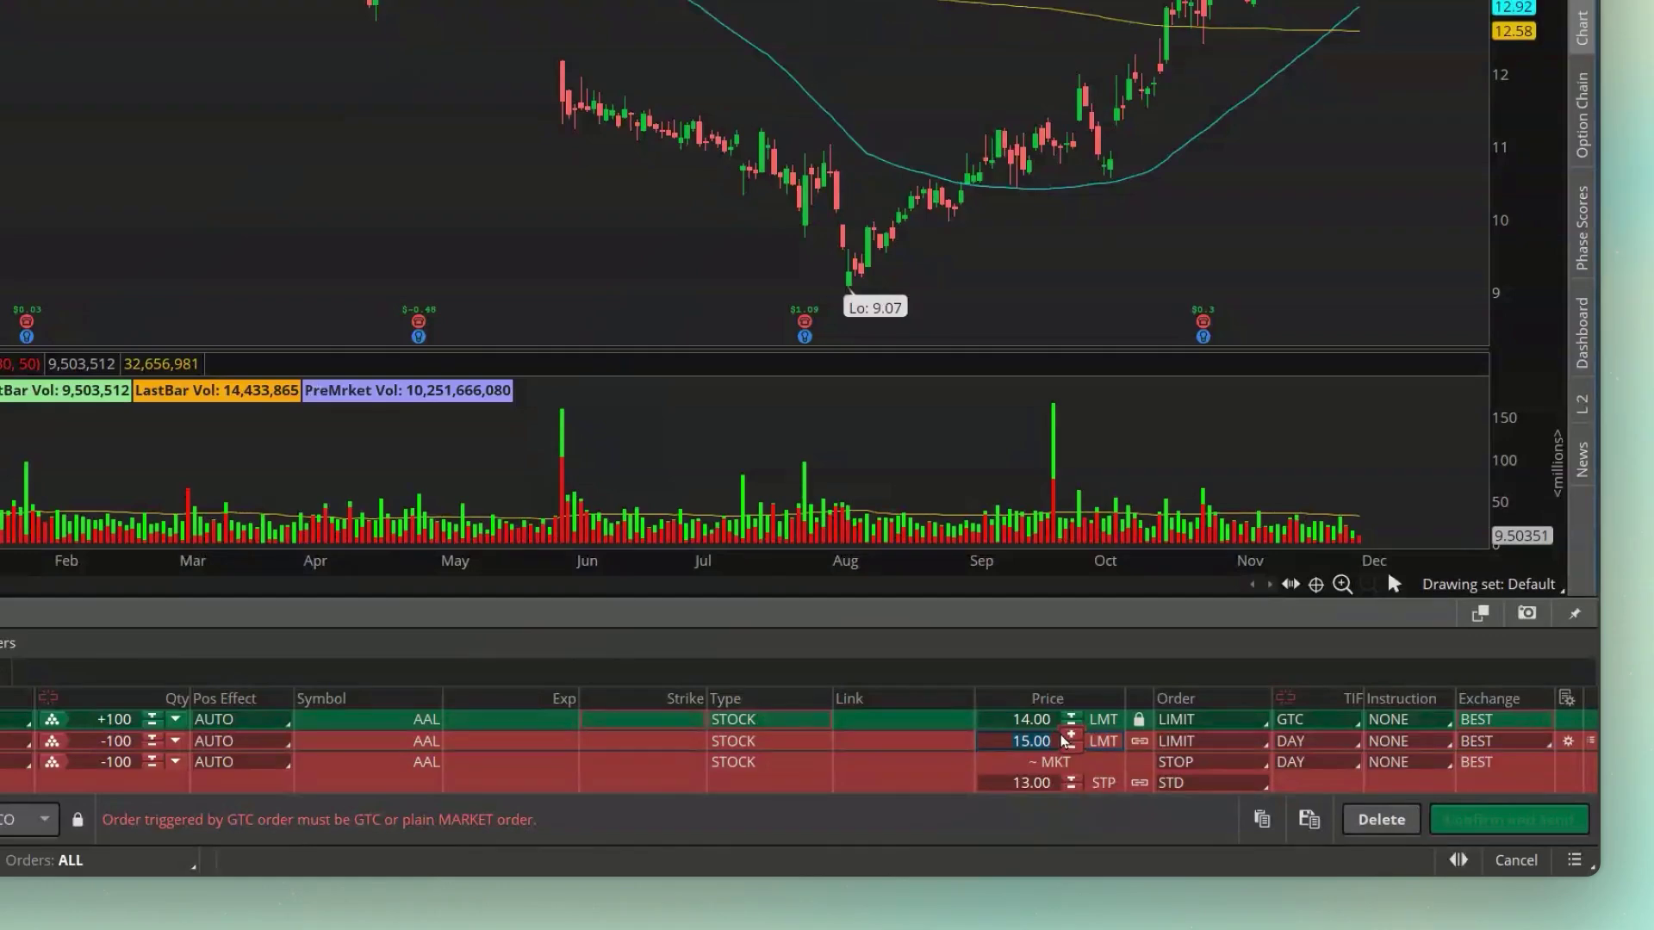
text(20)
click(1004, 782)
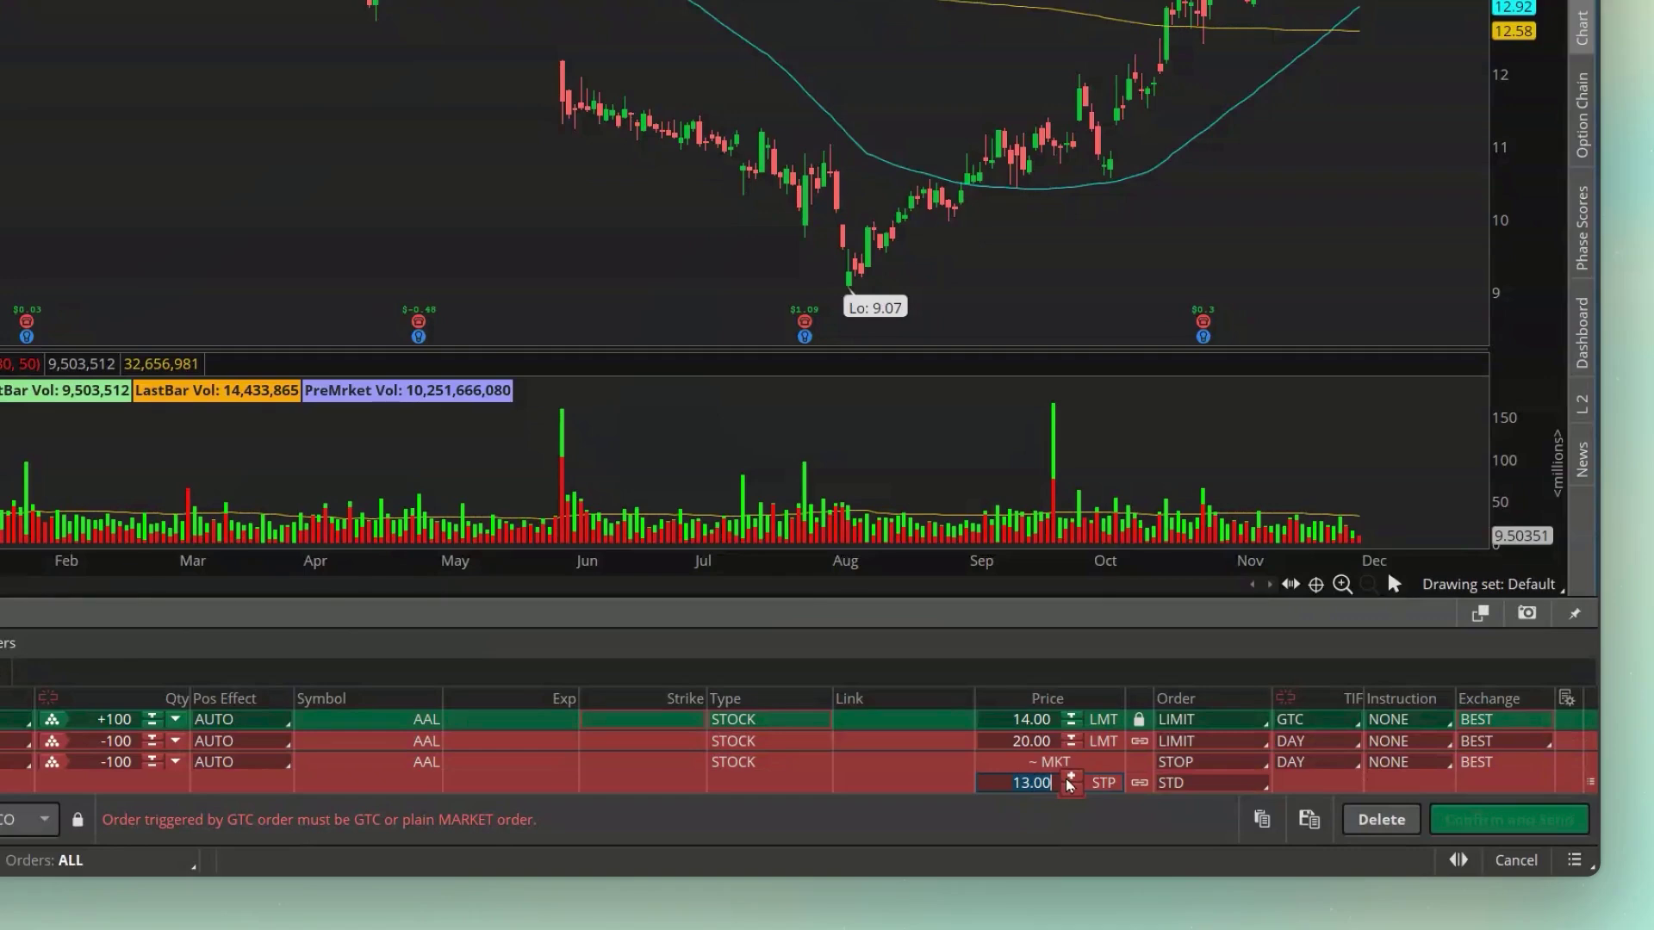
text(10)
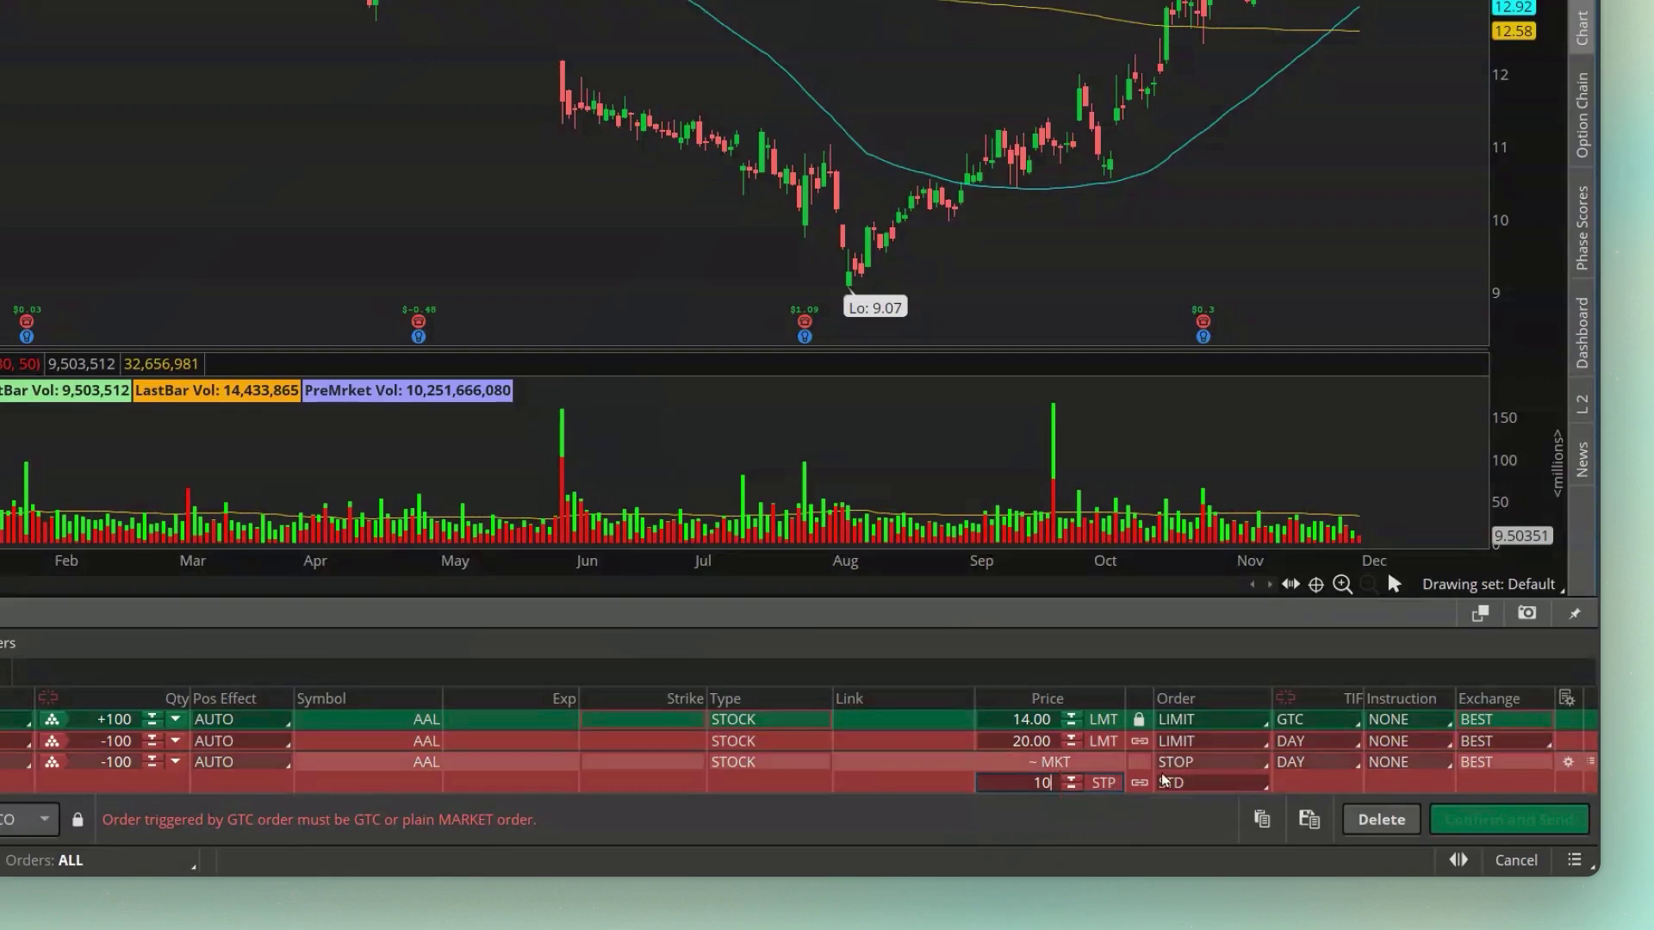
Set the time in force of both sell orders, limit and stop, to GTC.
click(1340, 743)
click(1315, 589)
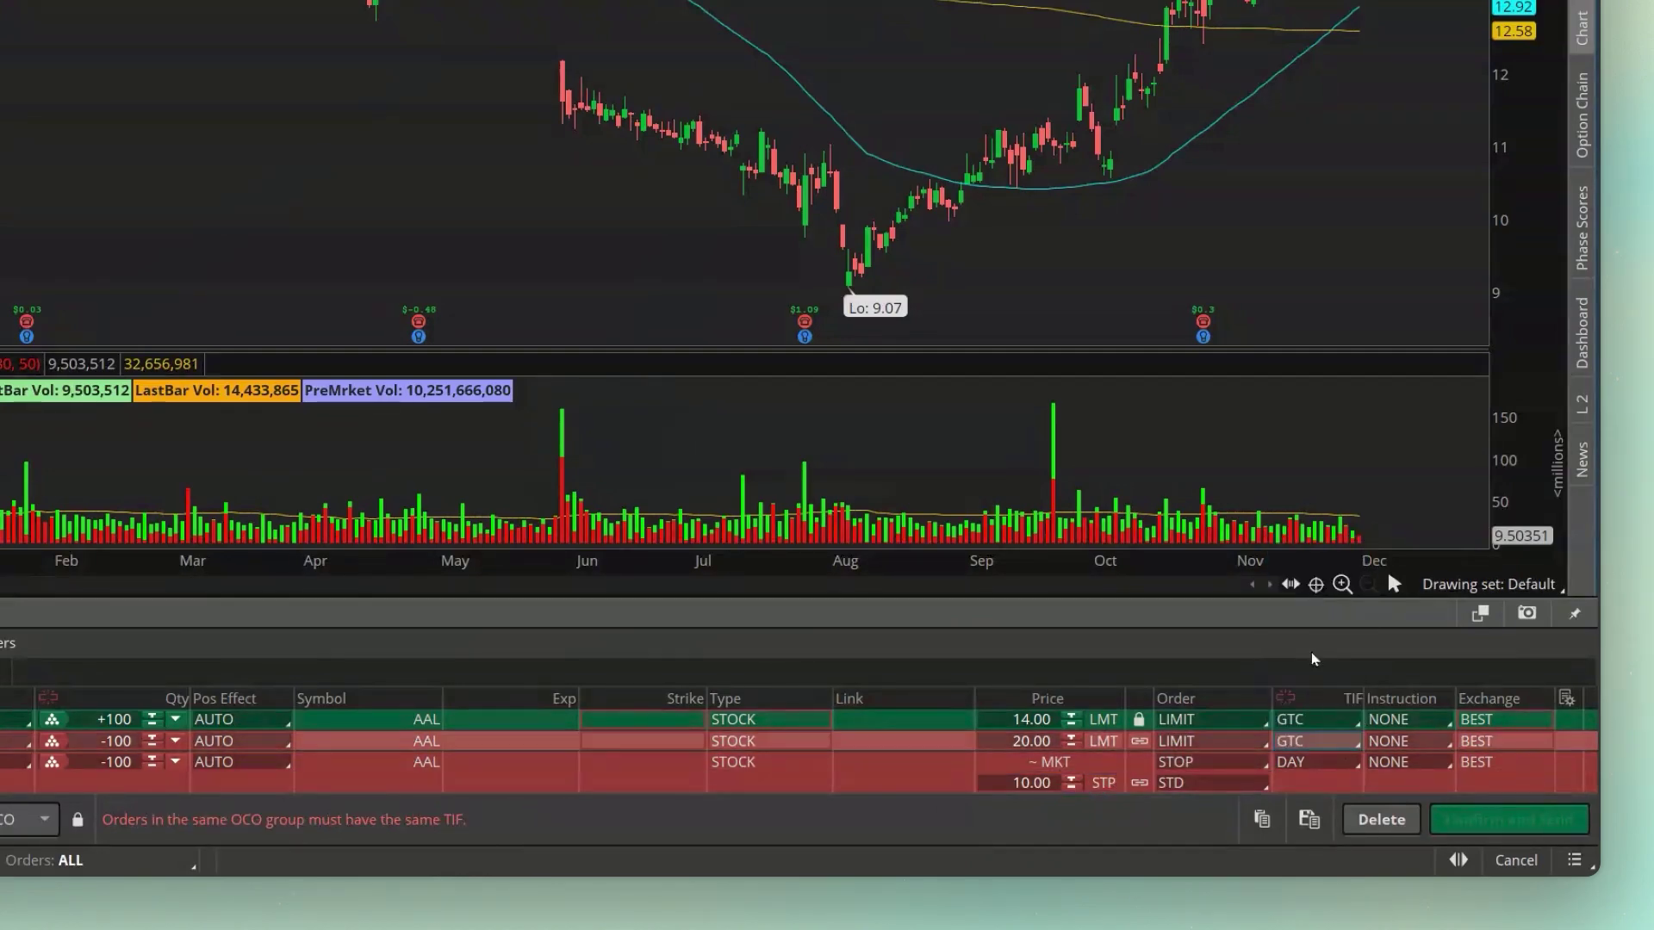
click(1311, 763)
click(1305, 606)
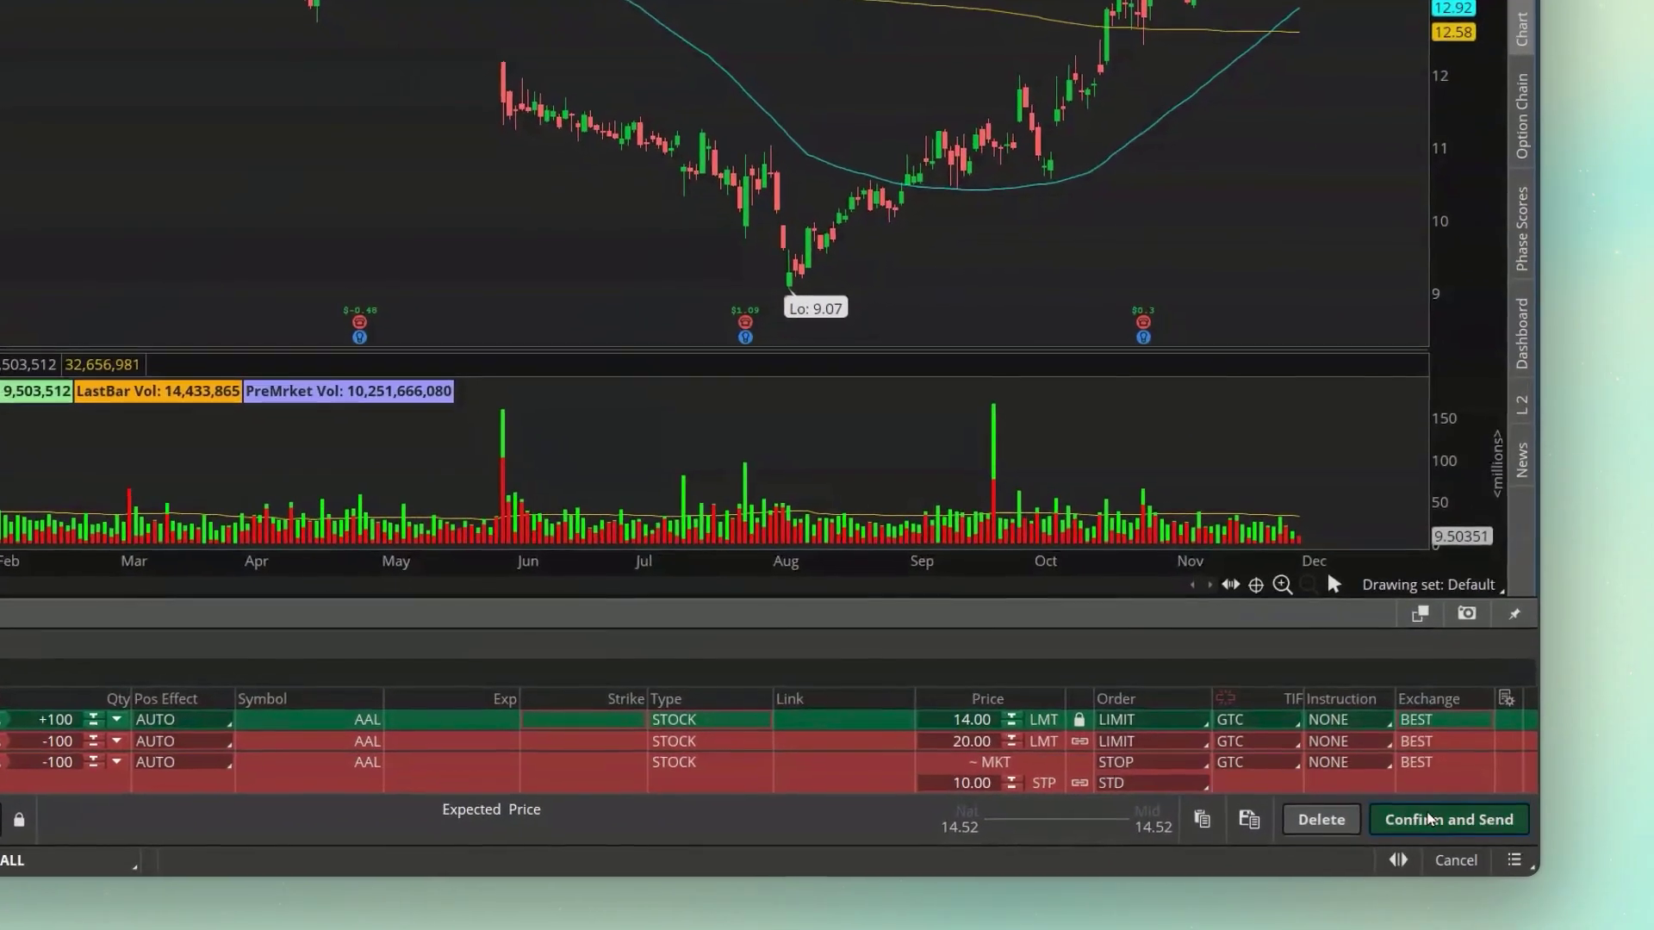
Confirm and send the AAL bracket order, and check its buy, limit and stop lines on the chart.
click(1464, 830)
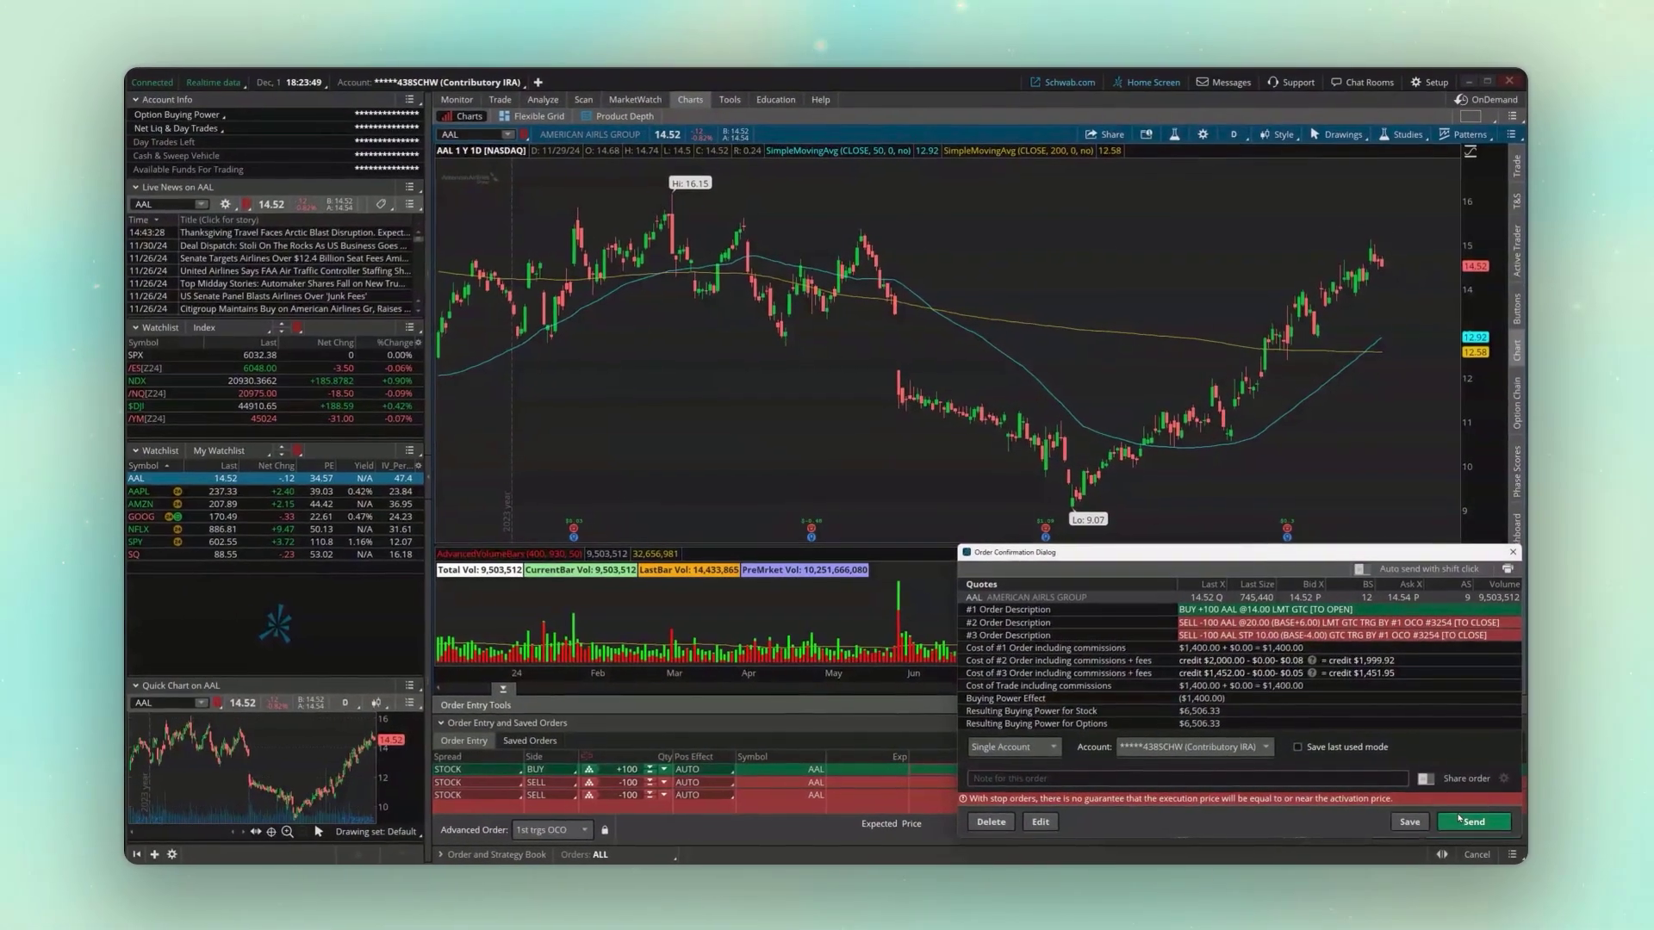
click(1460, 821)
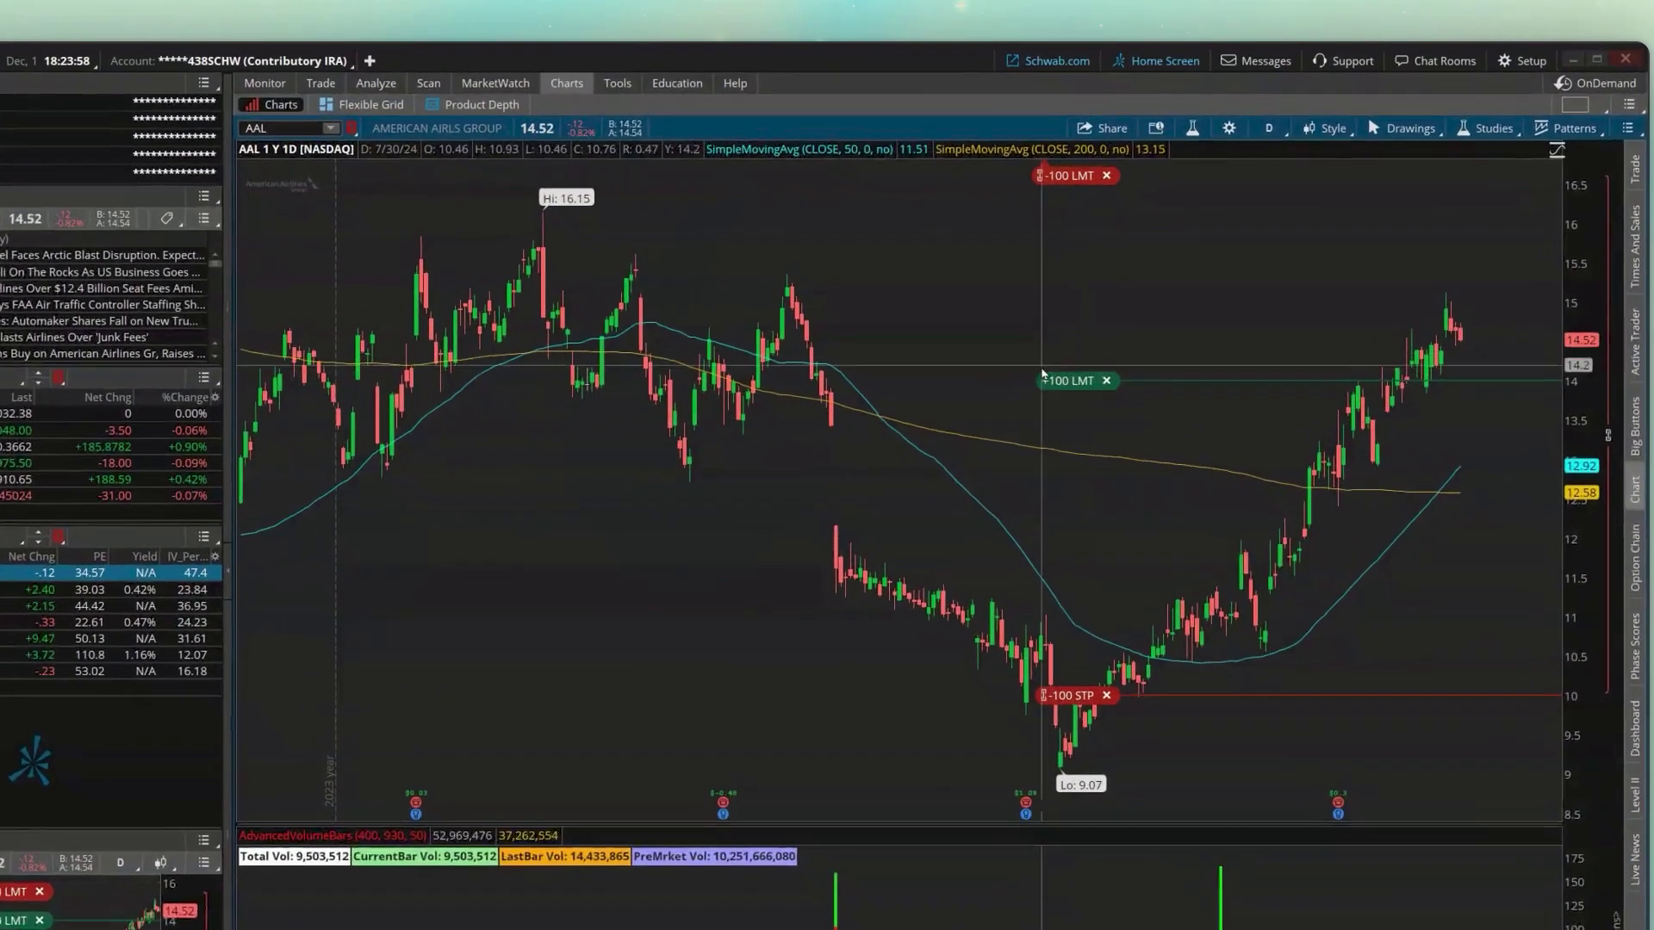
mouse_move(1078, 386)
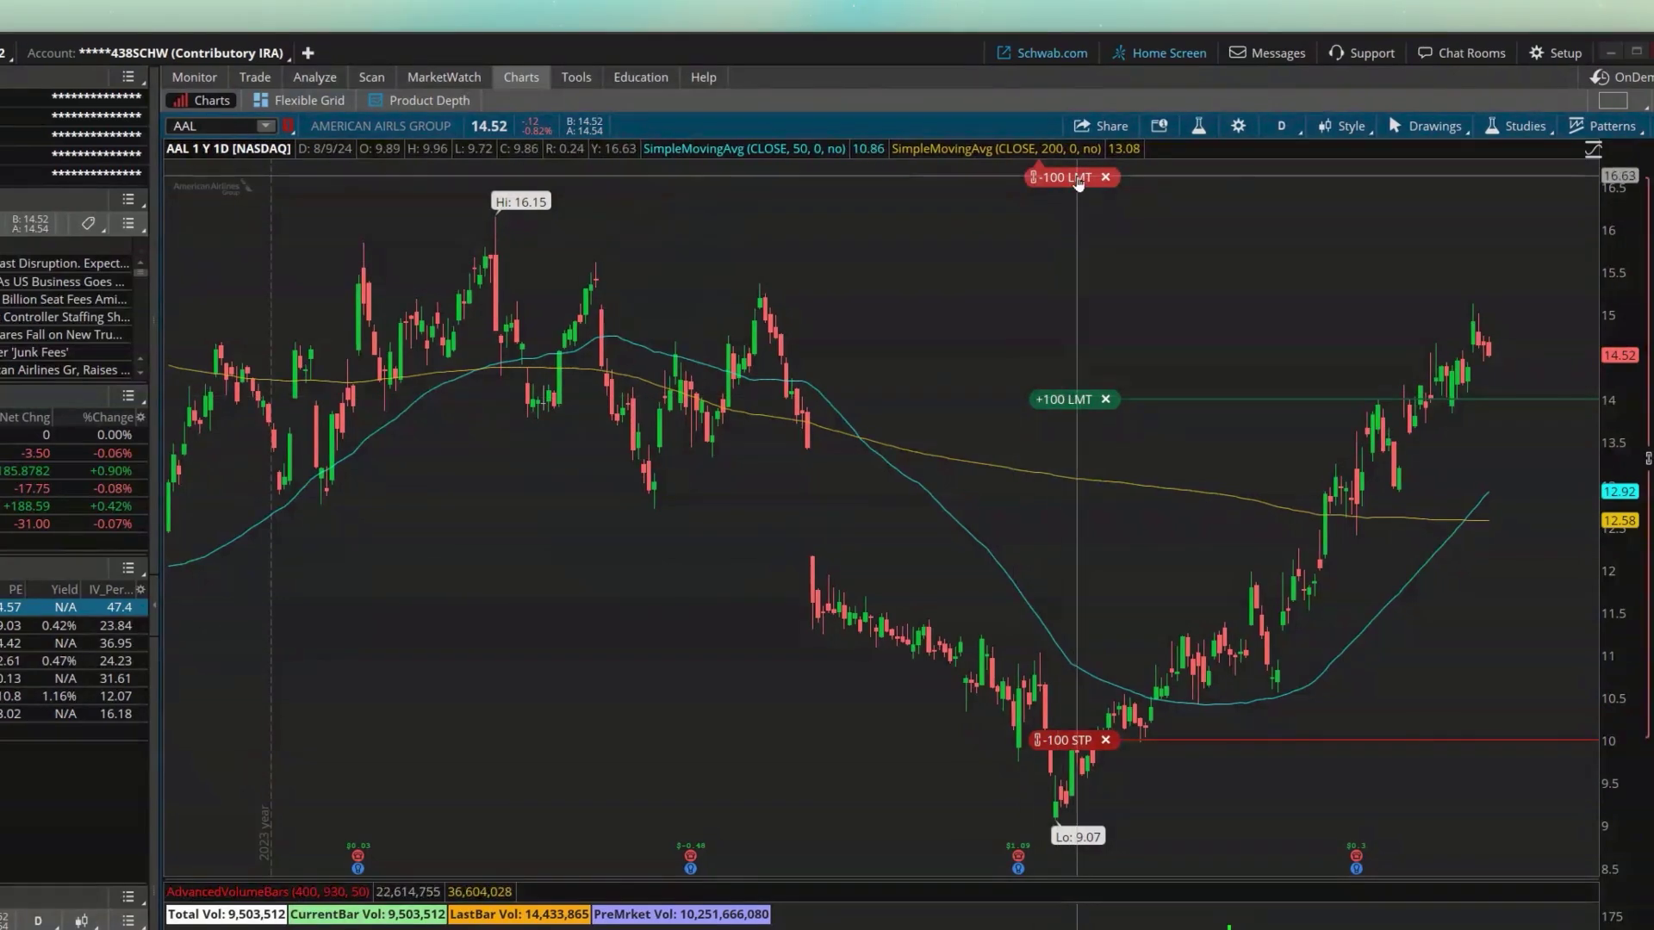
mouse_move(1064, 181)
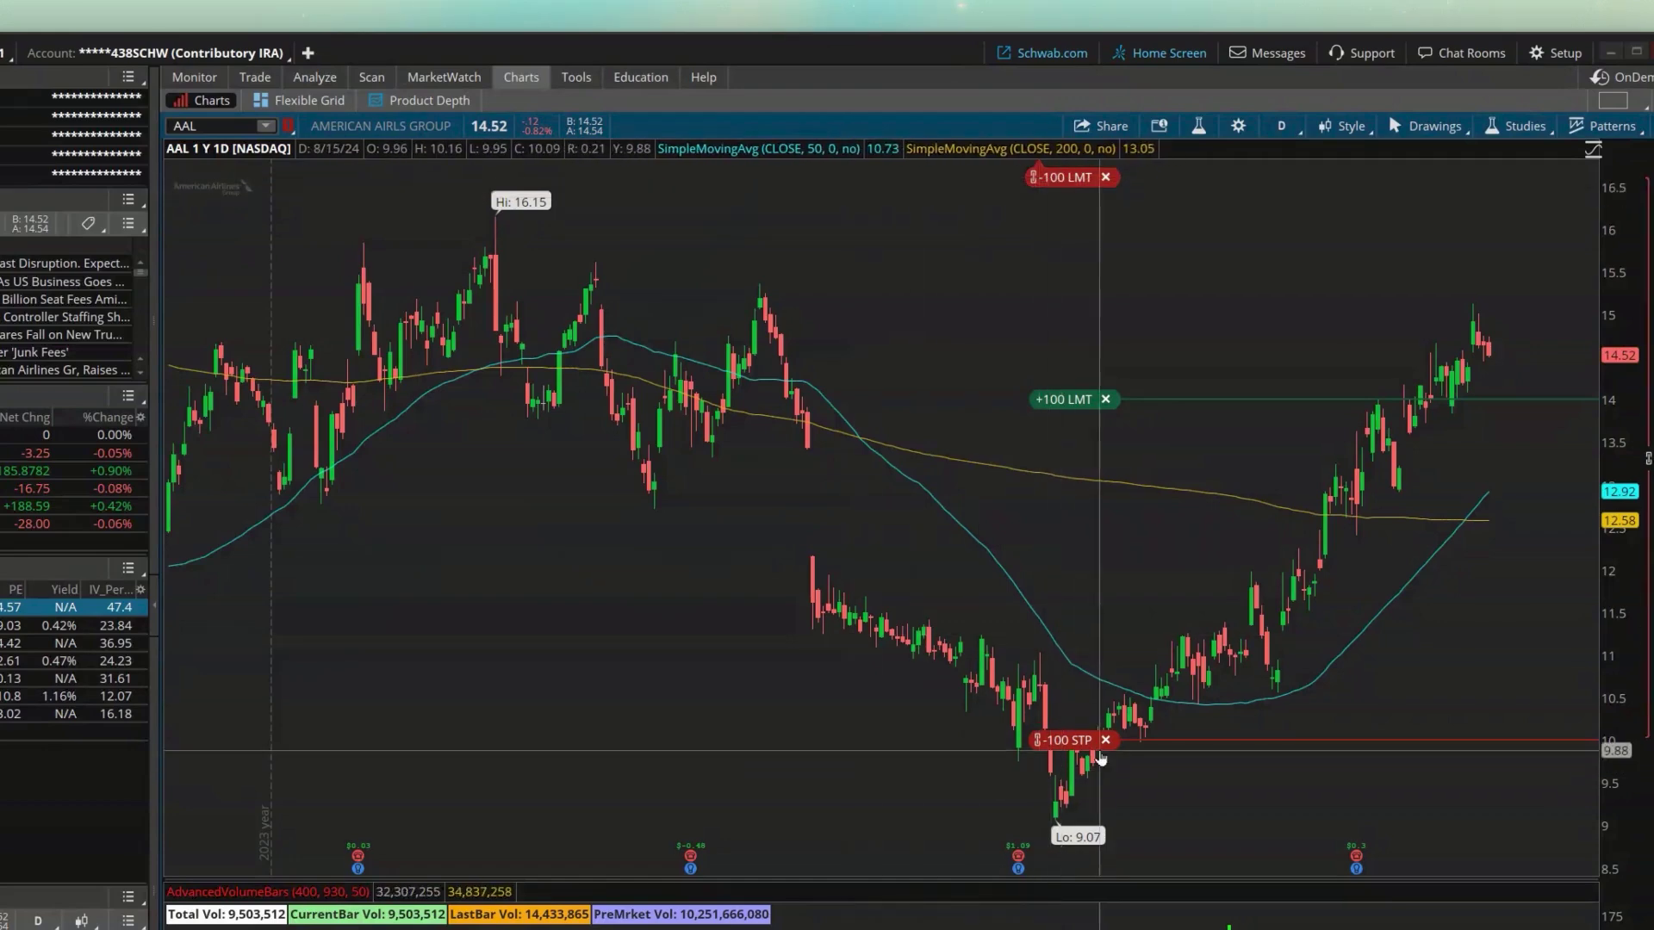
mouse_move(1097, 754)
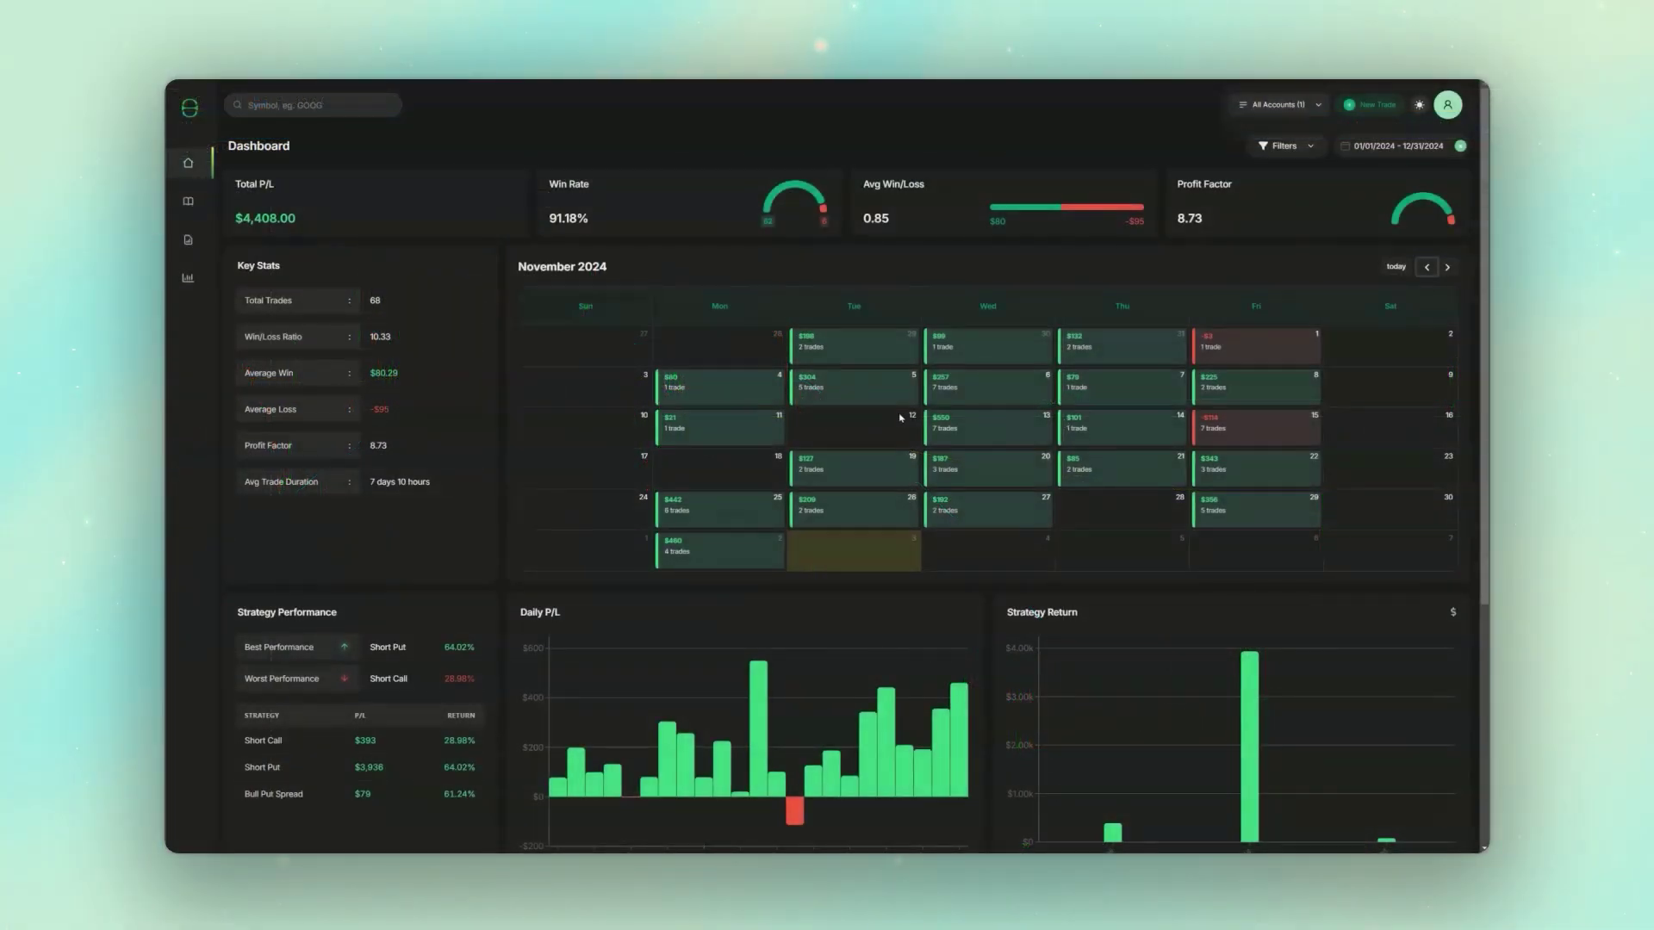
Switch to the trade journal web app and examine its dashboard and the new-trade forms for file upload and manual entry by asset type.
scroll(904, 418, down, 4)
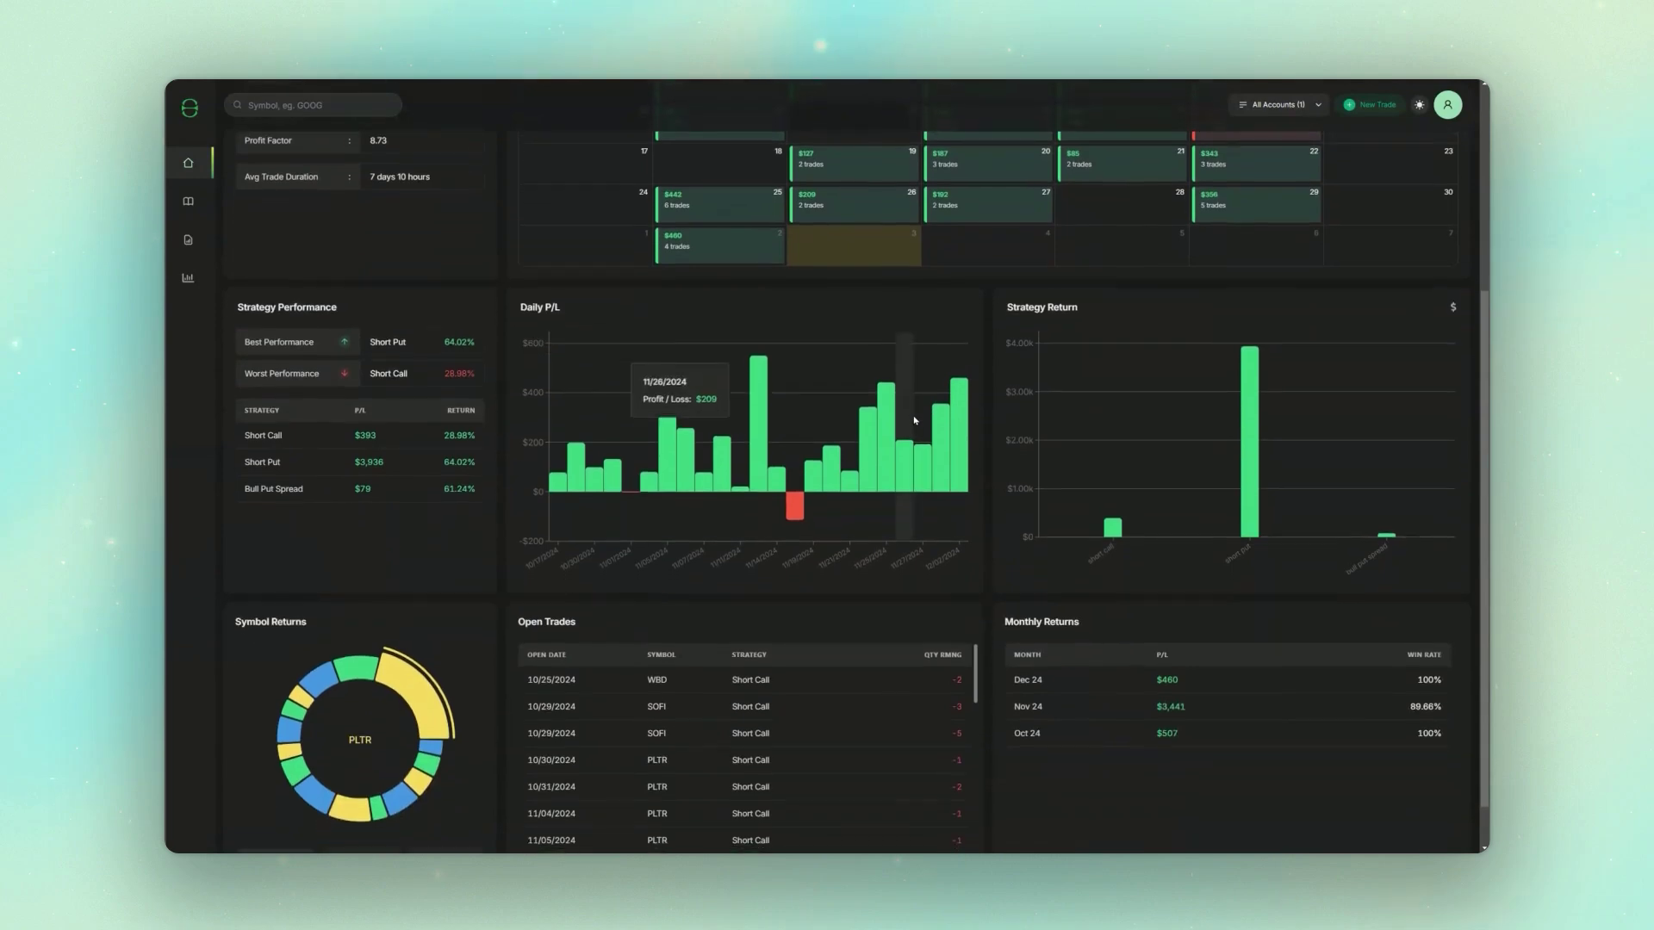
scroll(913, 421, up, 4)
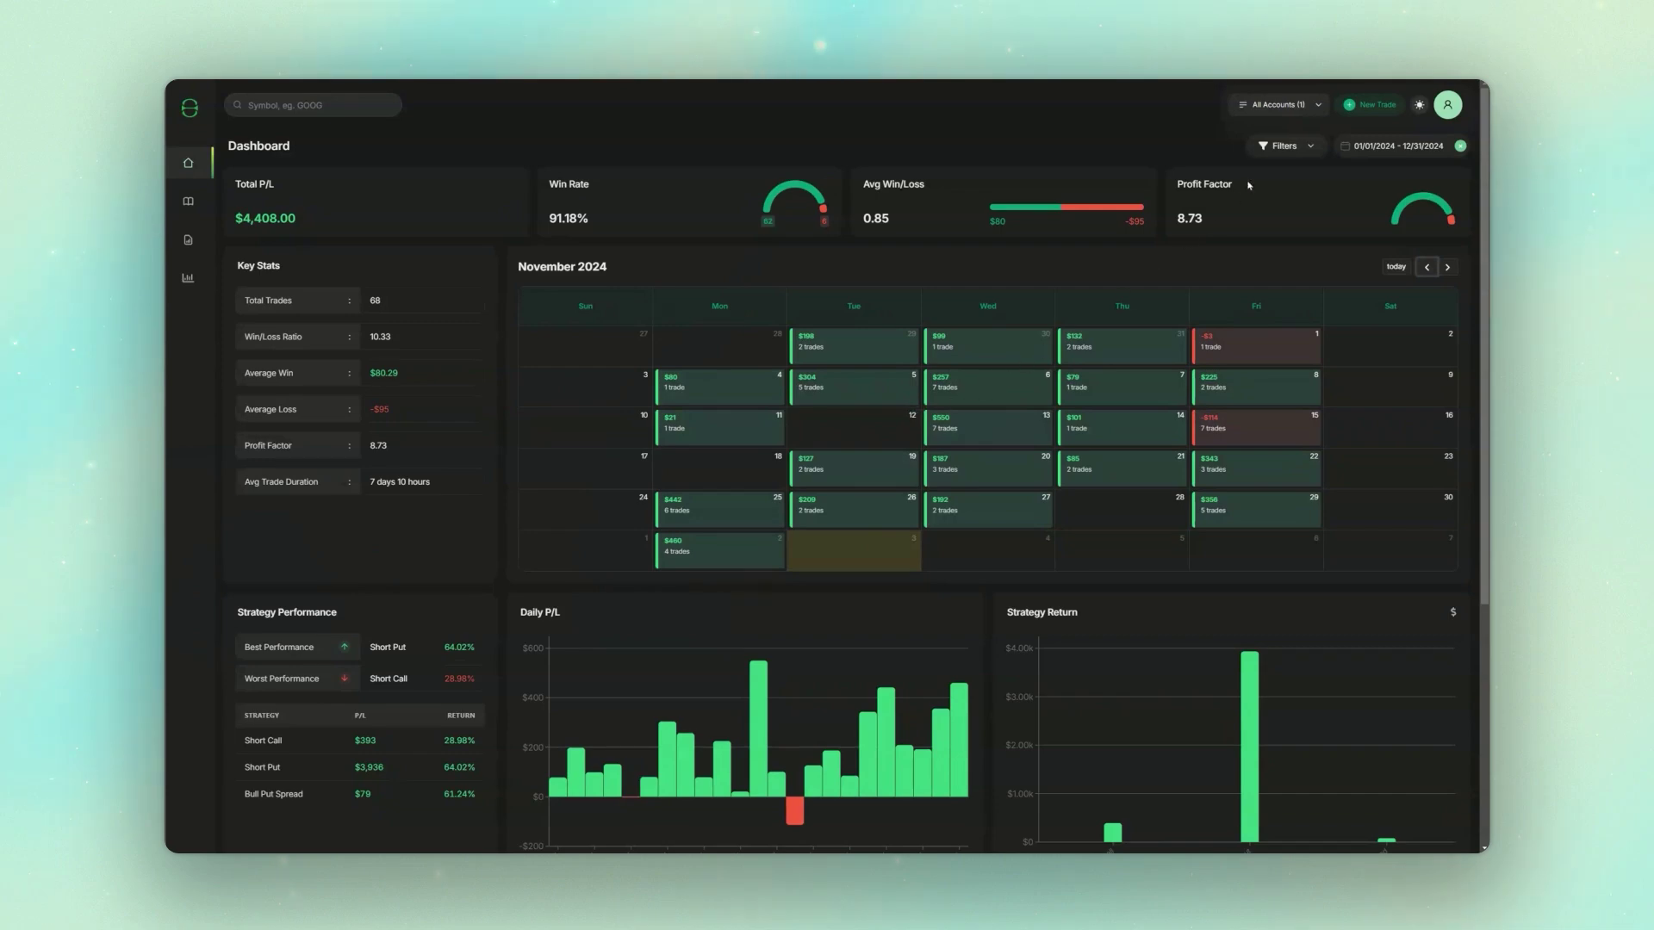
click(1341, 104)
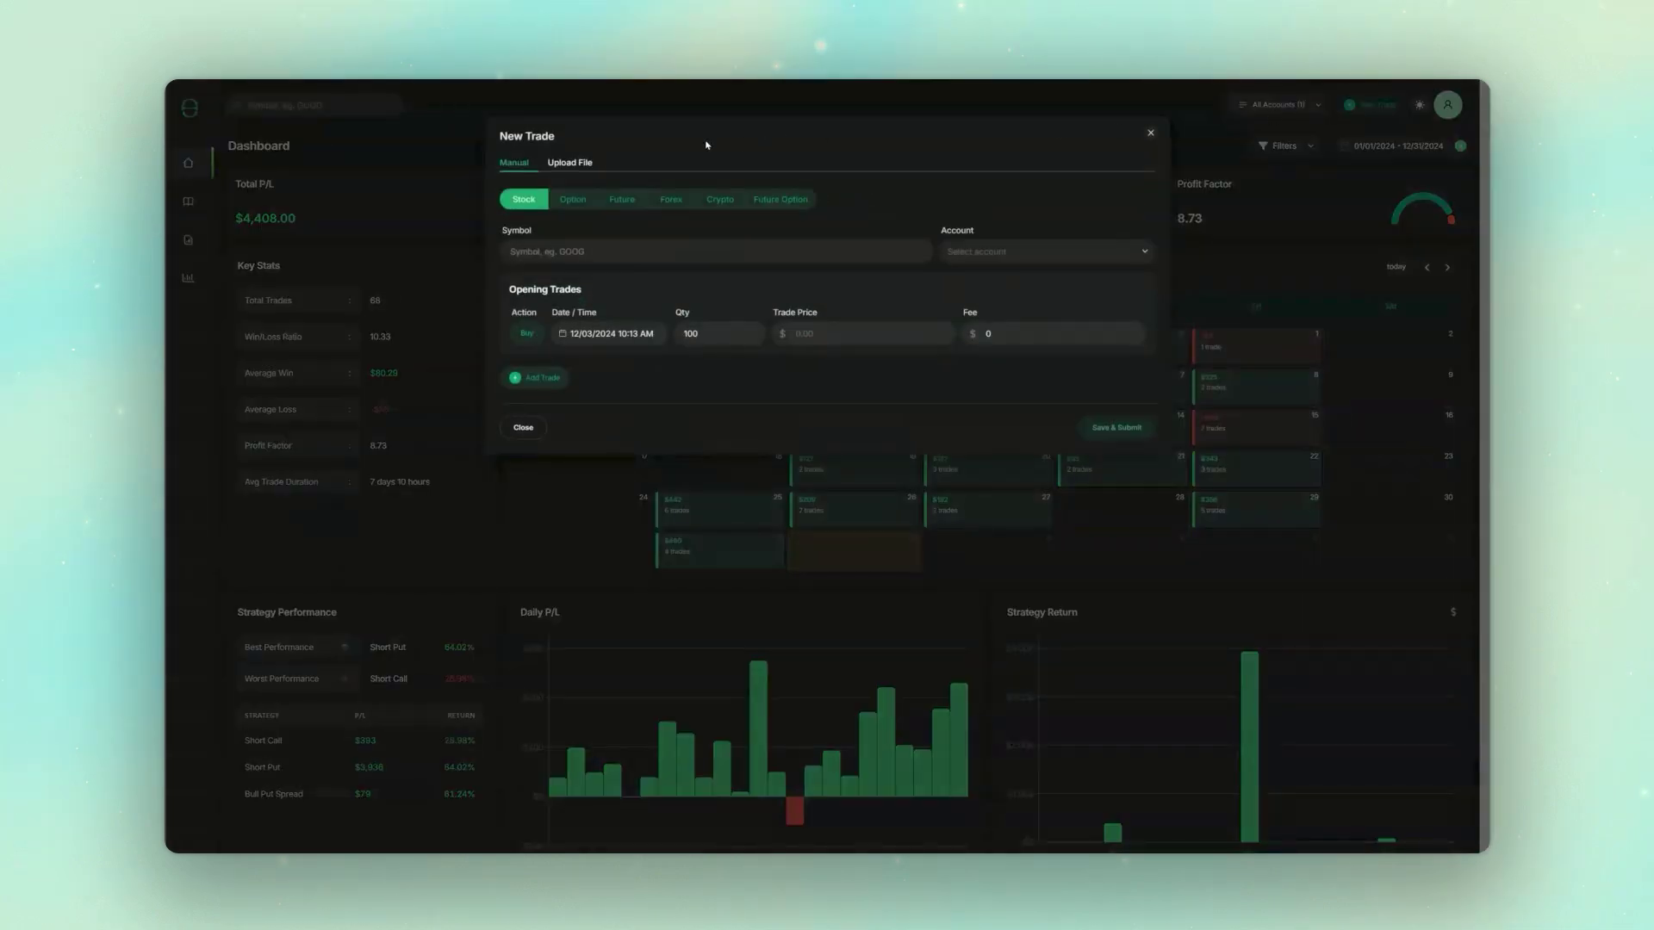
click(545, 163)
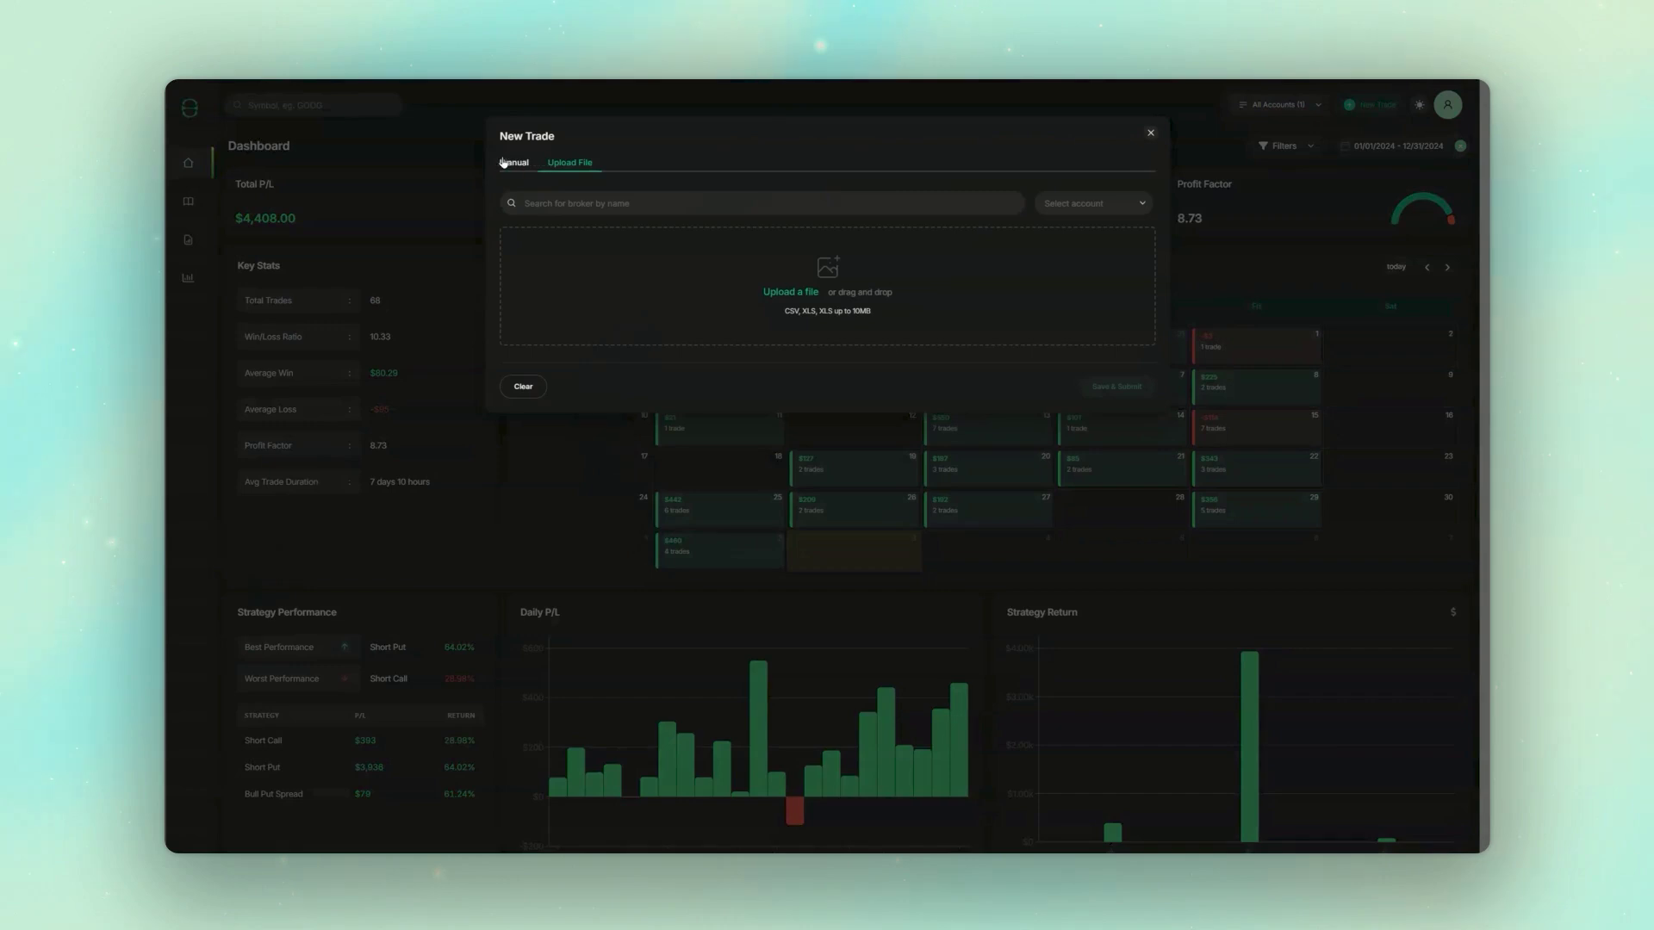
click(504, 162)
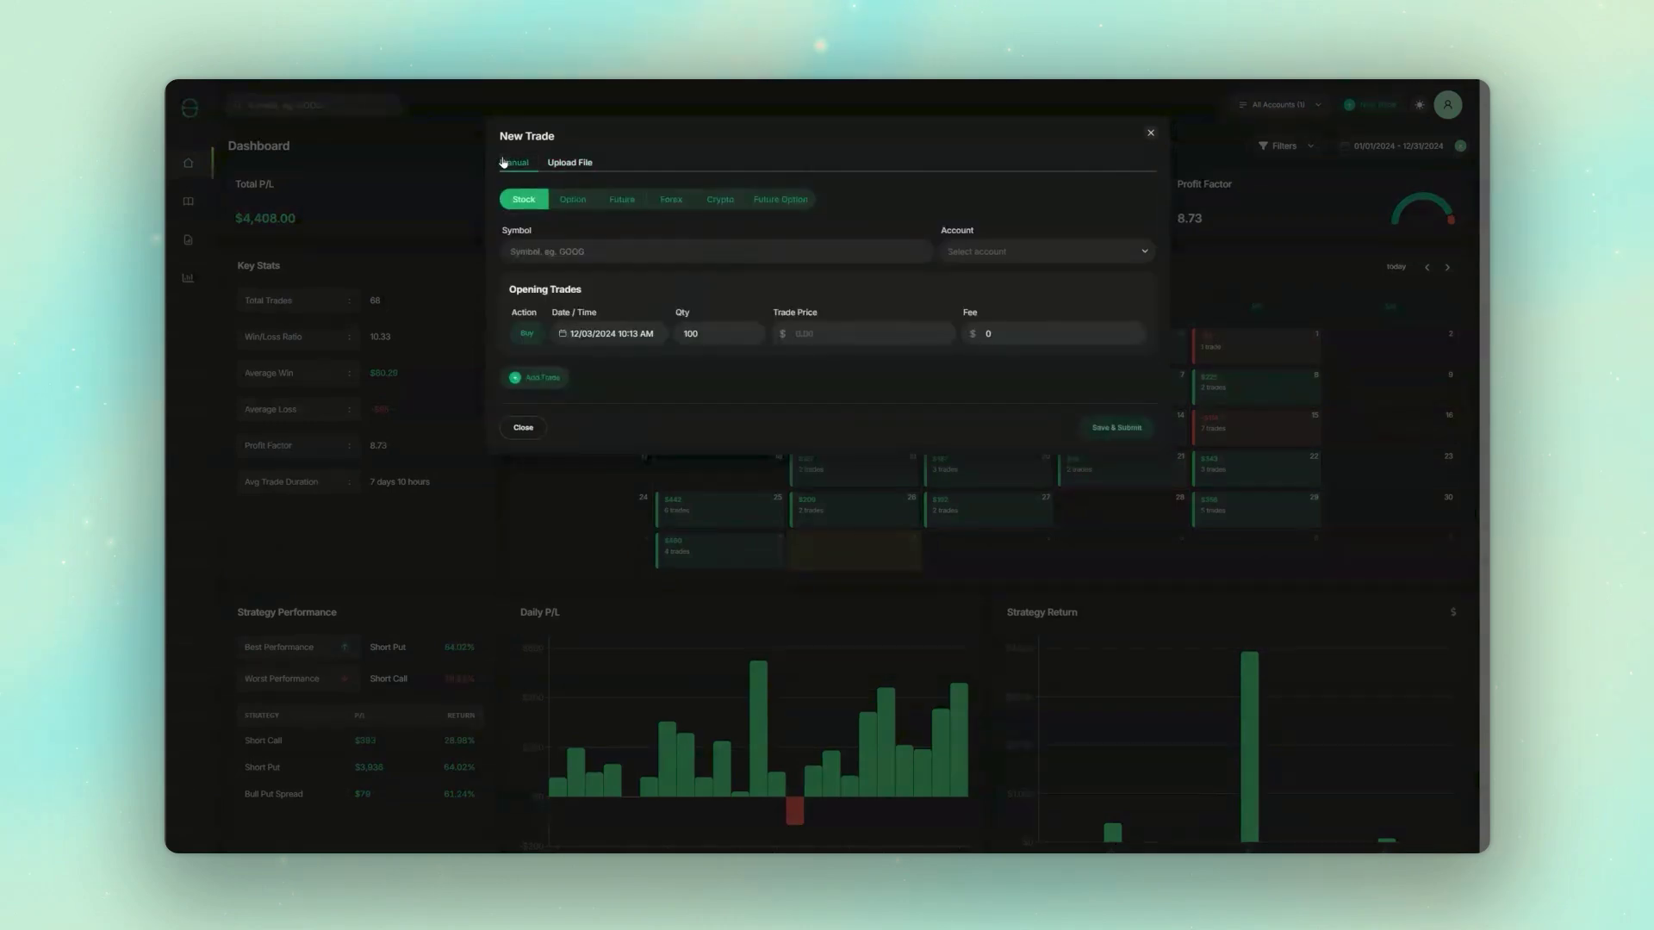
click(567, 200)
click(614, 200)
click(669, 200)
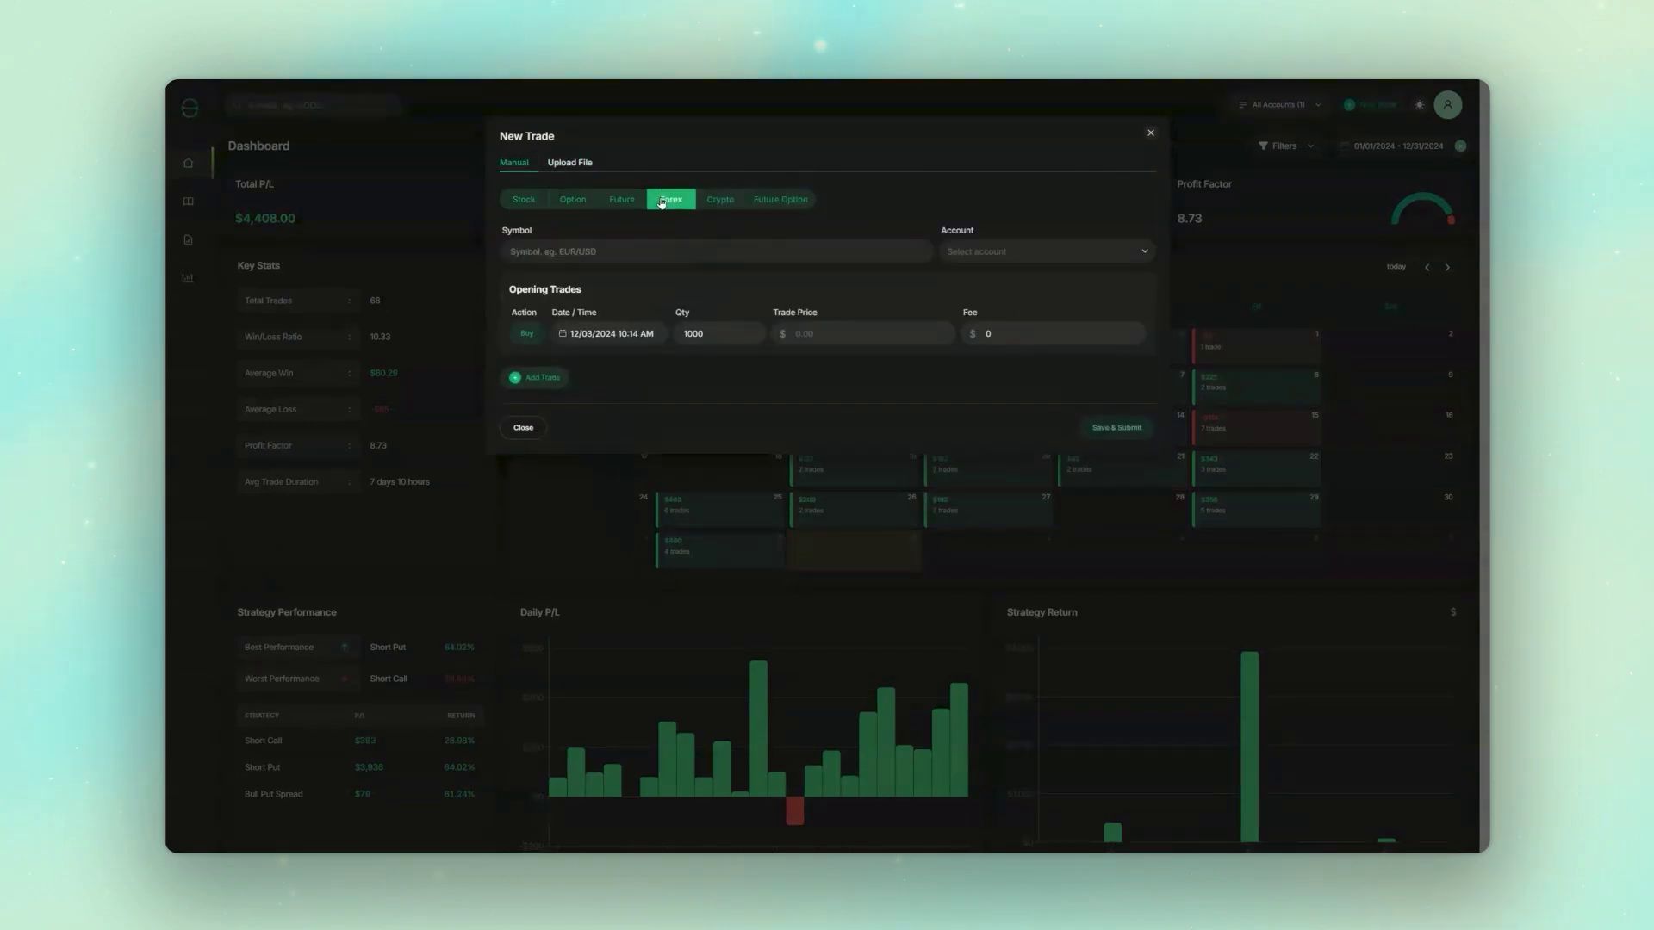
click(1149, 133)
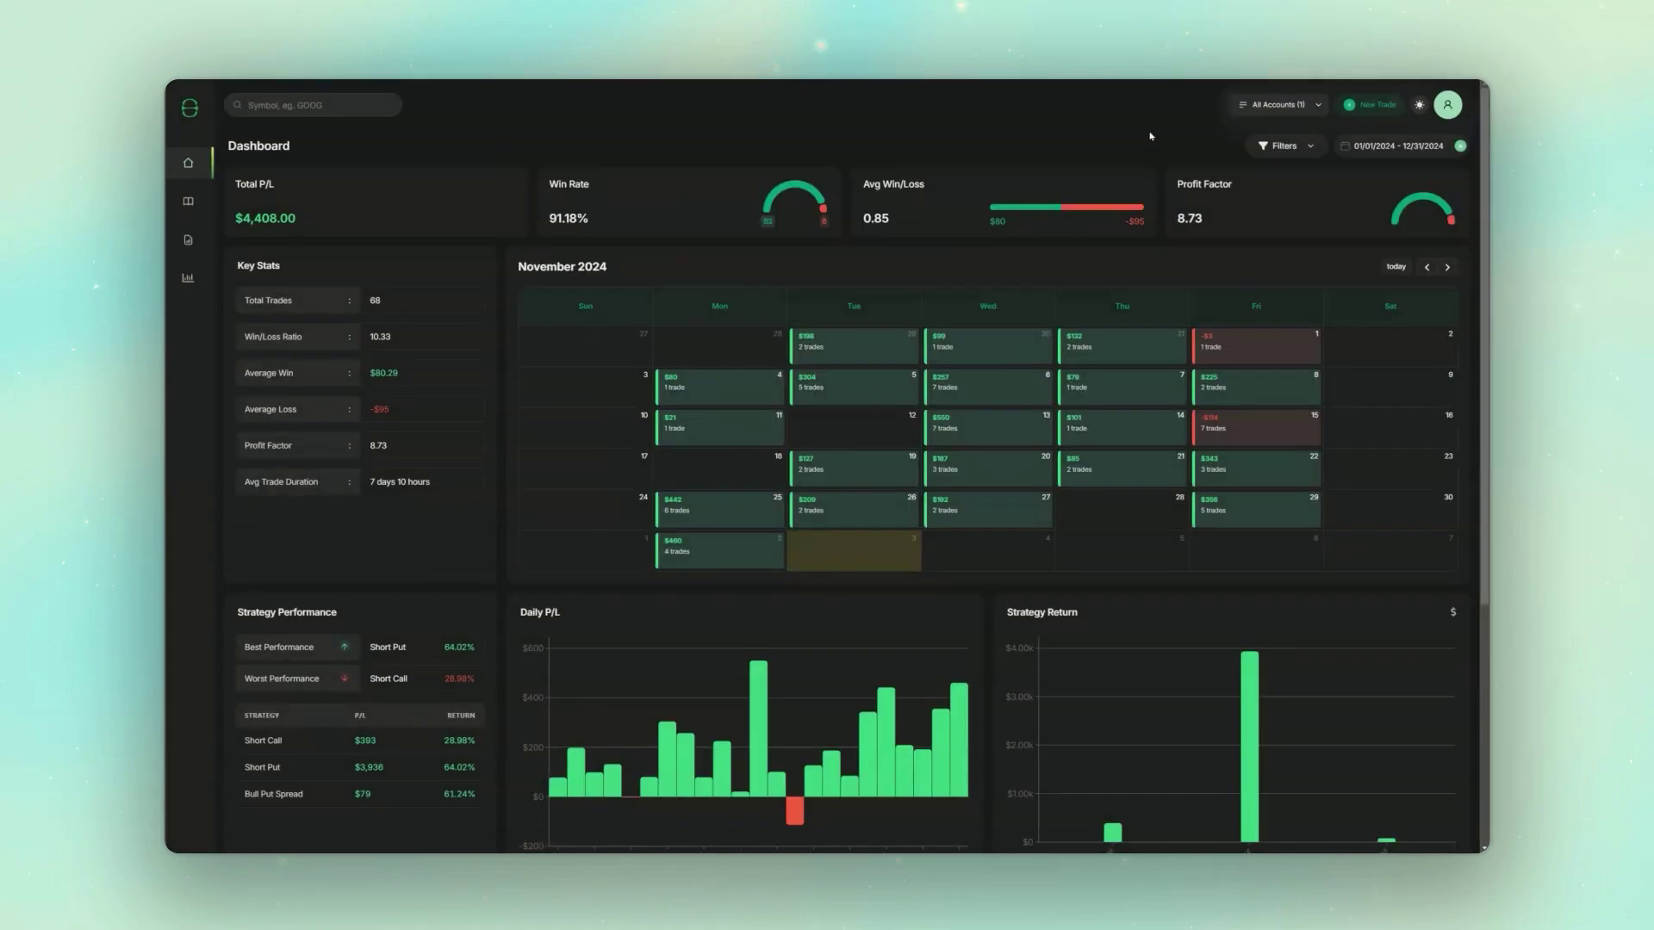
Examine the dashboard's strategy return chart and the journal's open and closed trades.
scroll(1126, 282, down, 2)
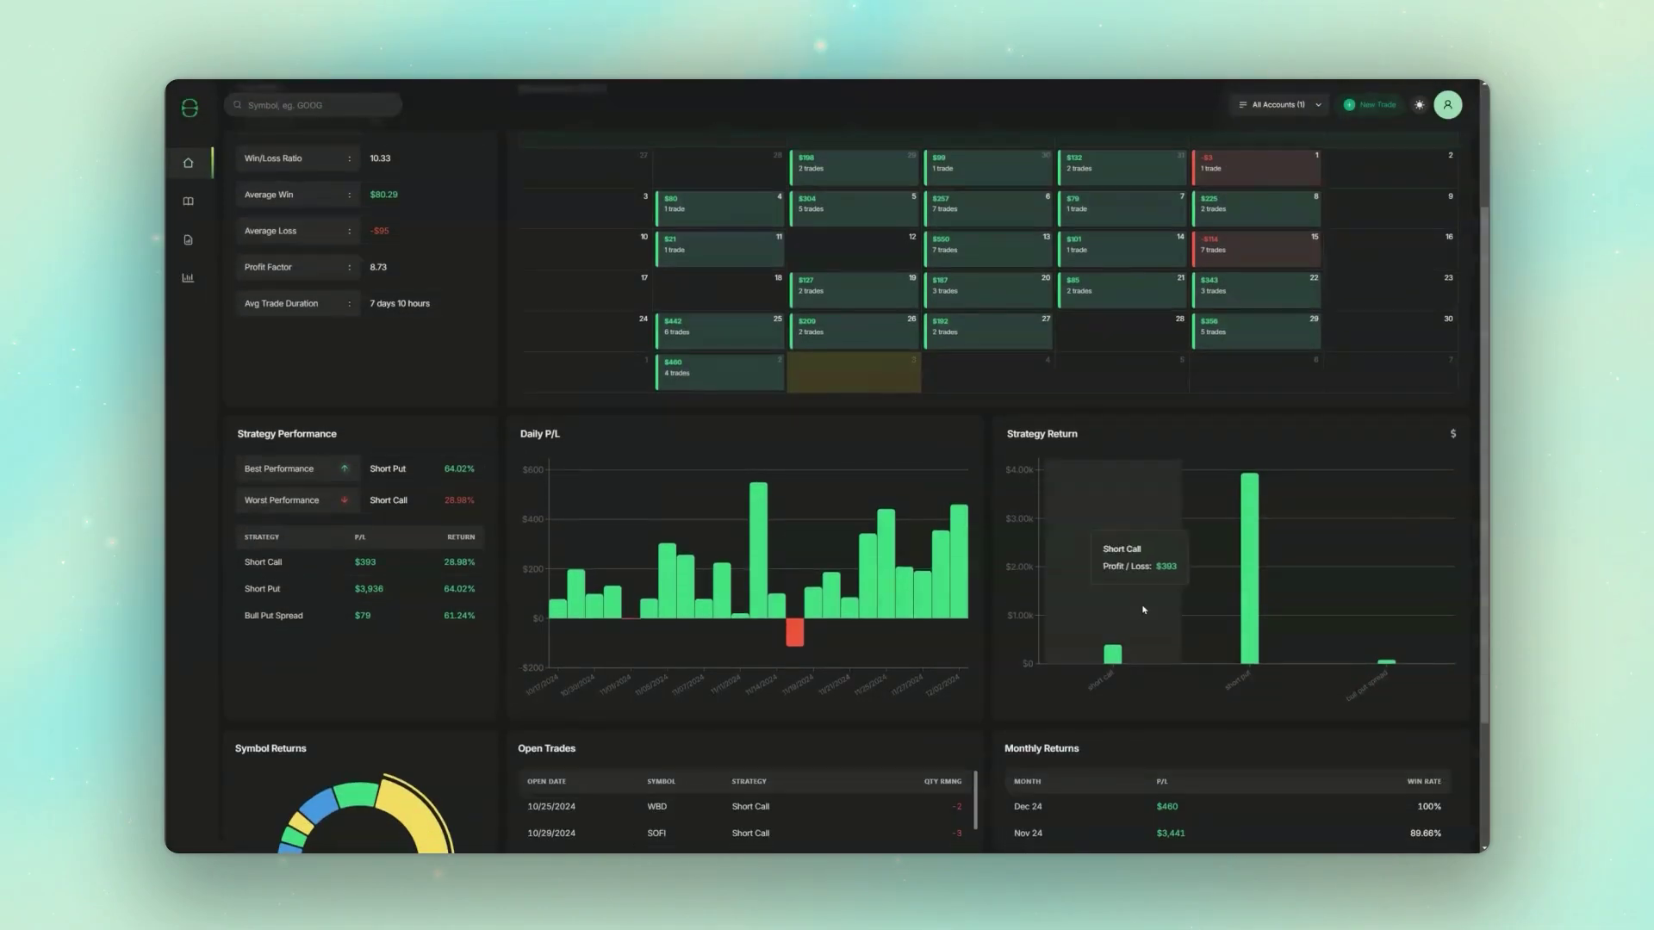
mouse_move(1258, 583)
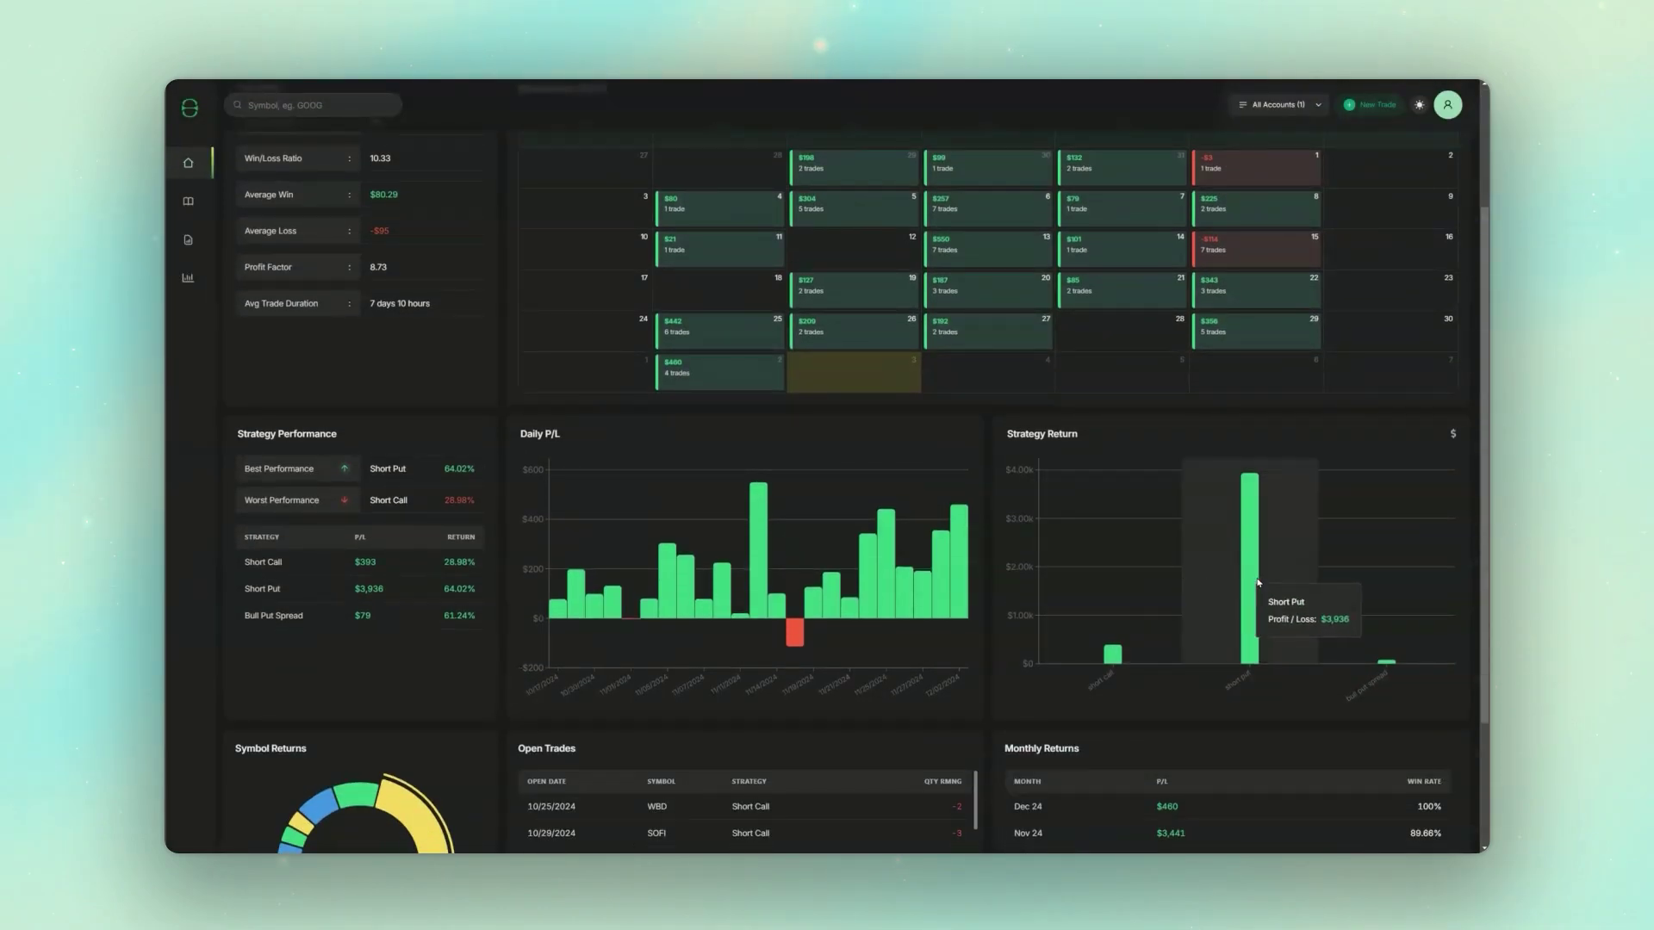
click(189, 210)
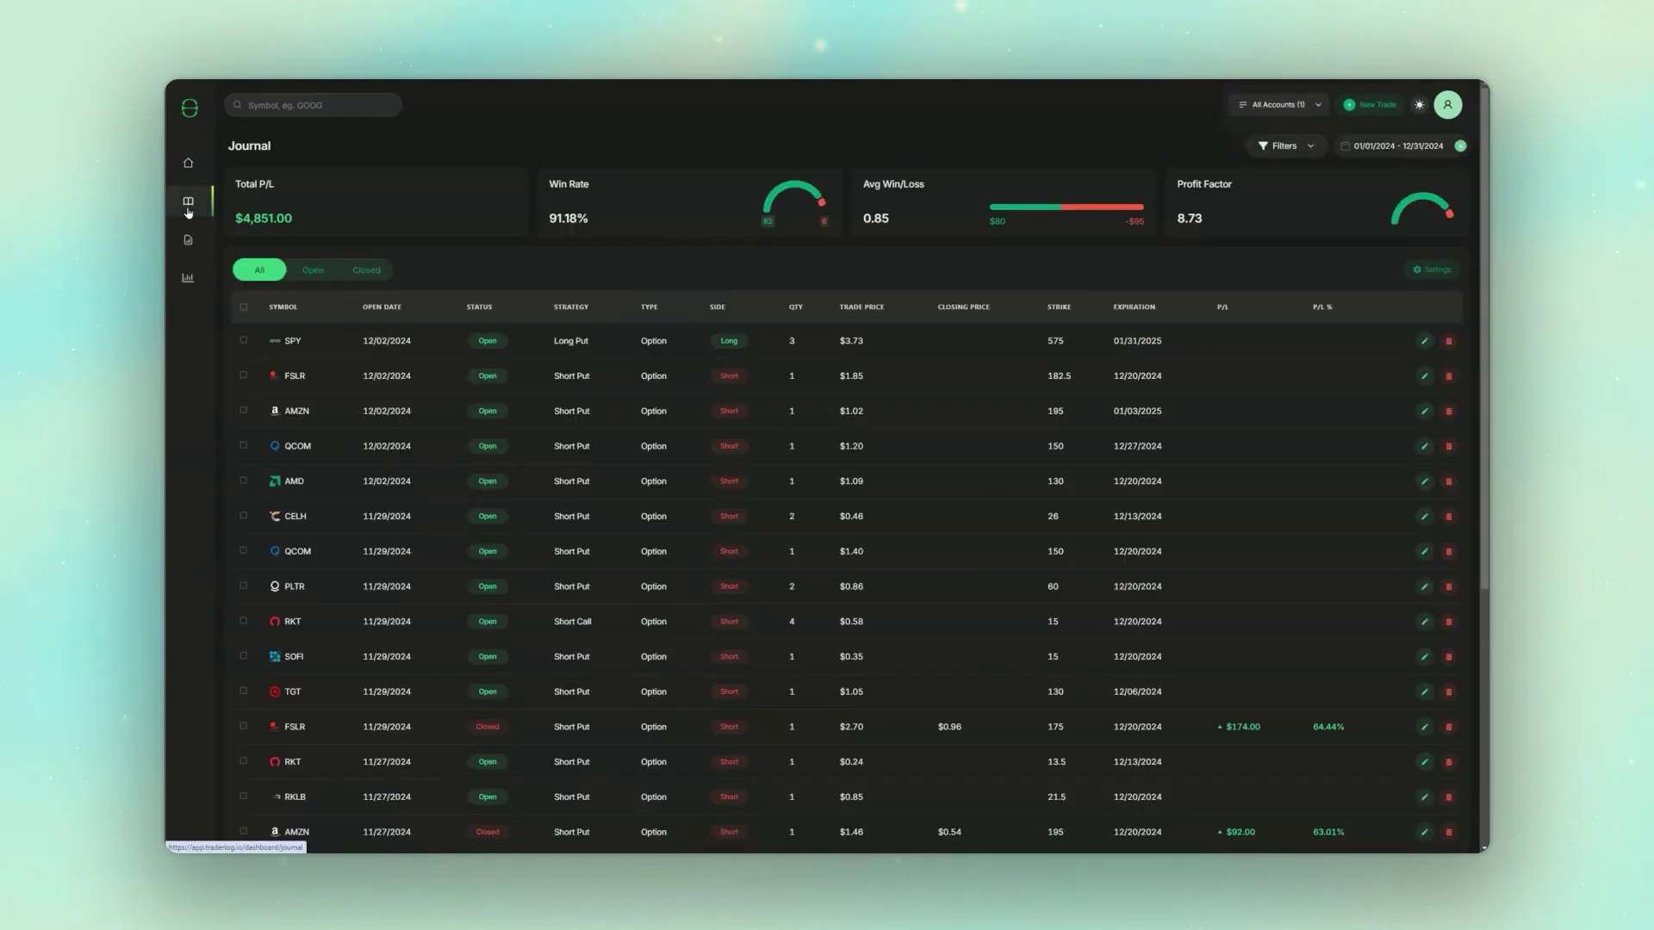
click(313, 272)
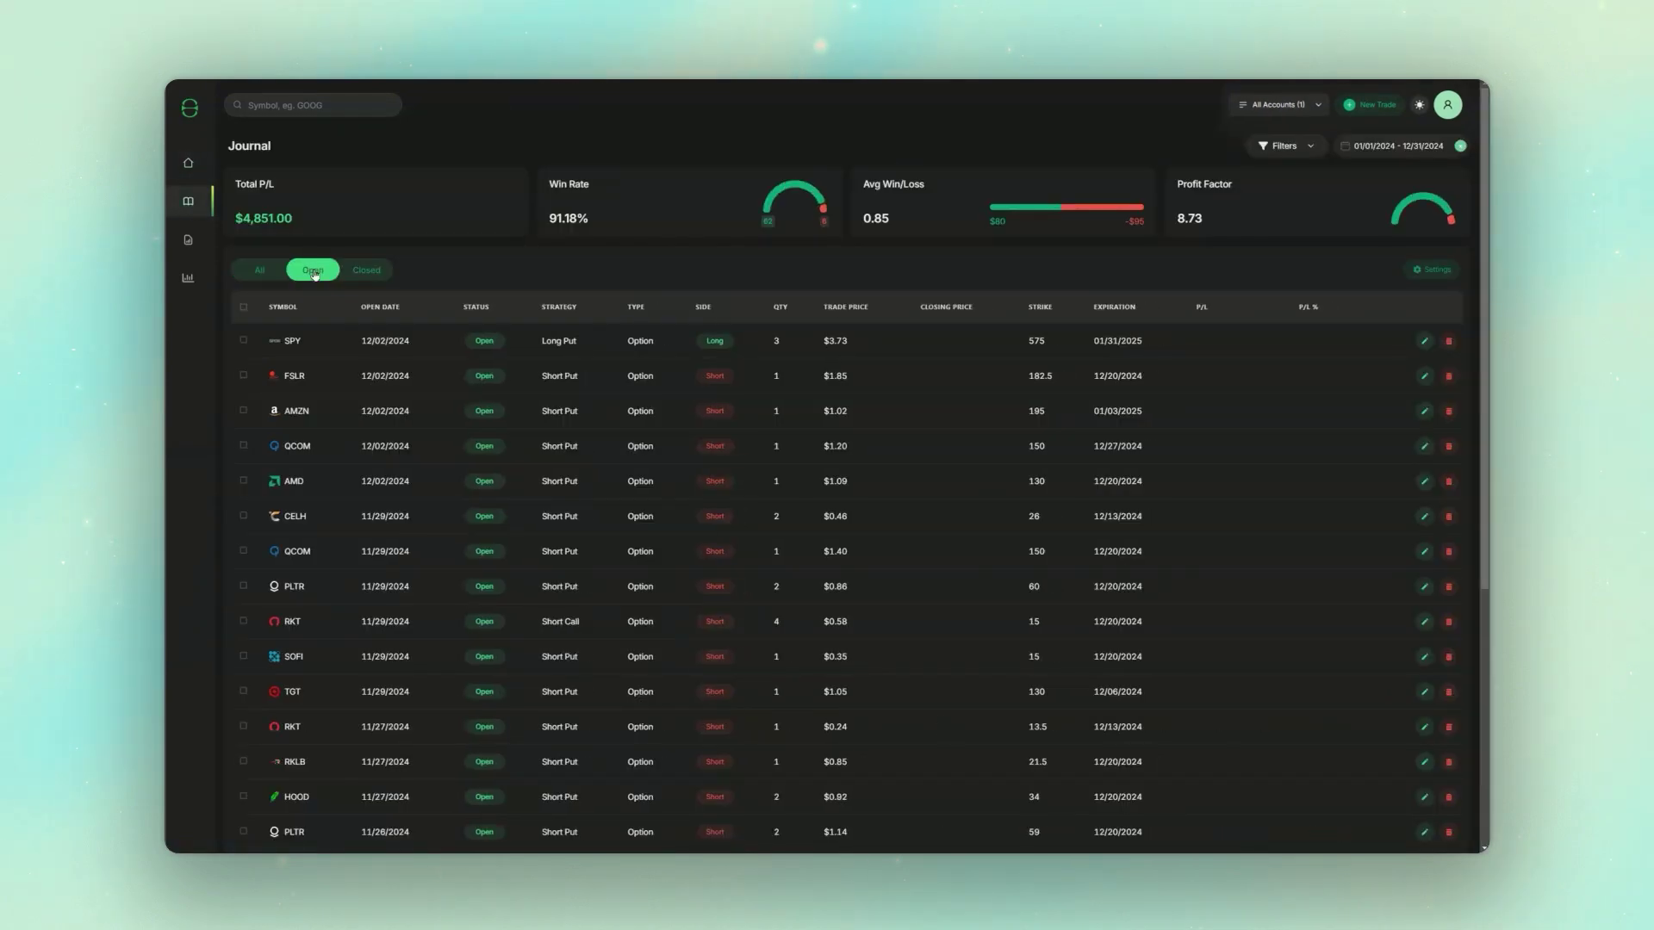
click(361, 270)
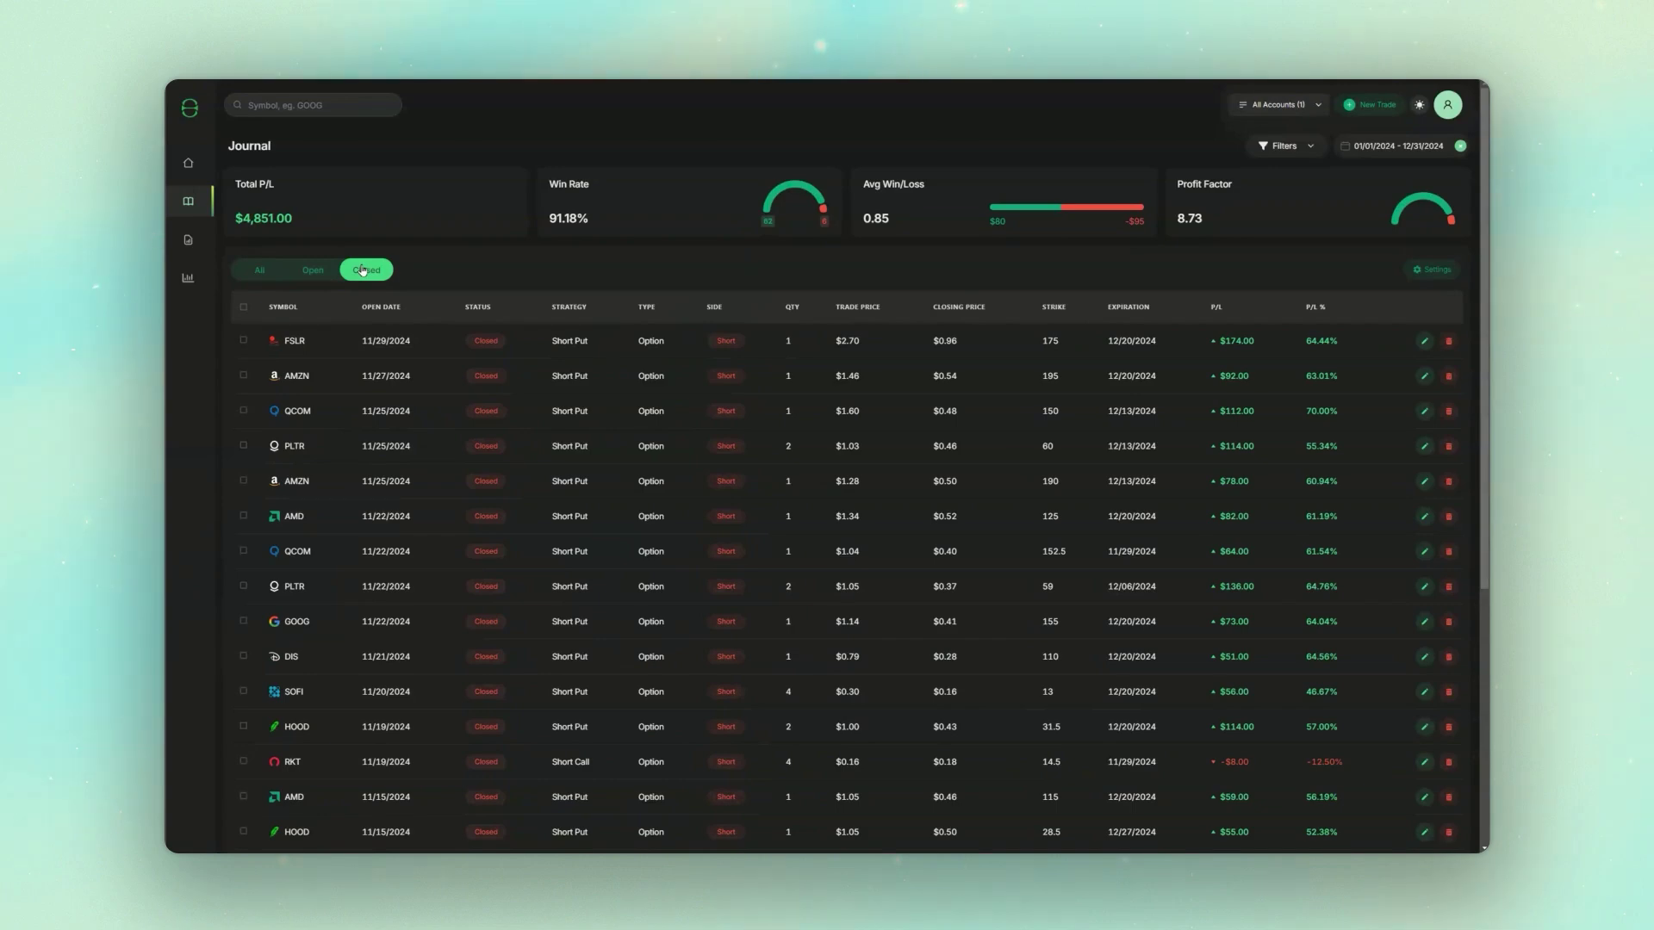
click(188, 240)
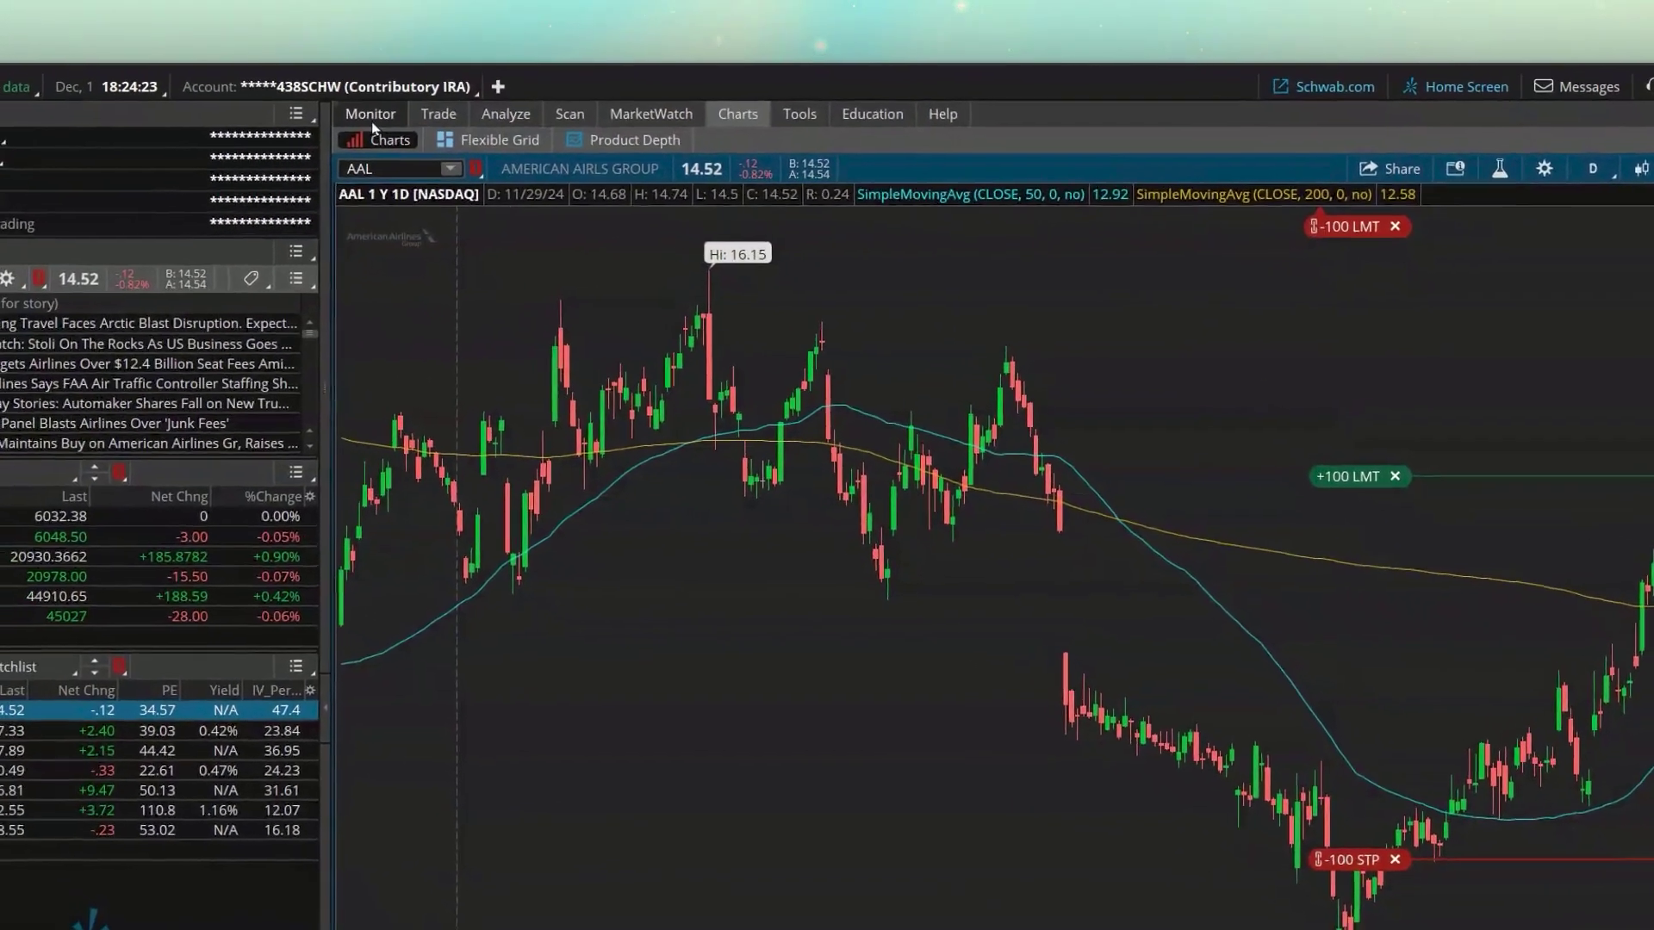
Show the account's working orders in Activity and Positions and cancel the AAL buy order that triggers the bracket.
click(195, 80)
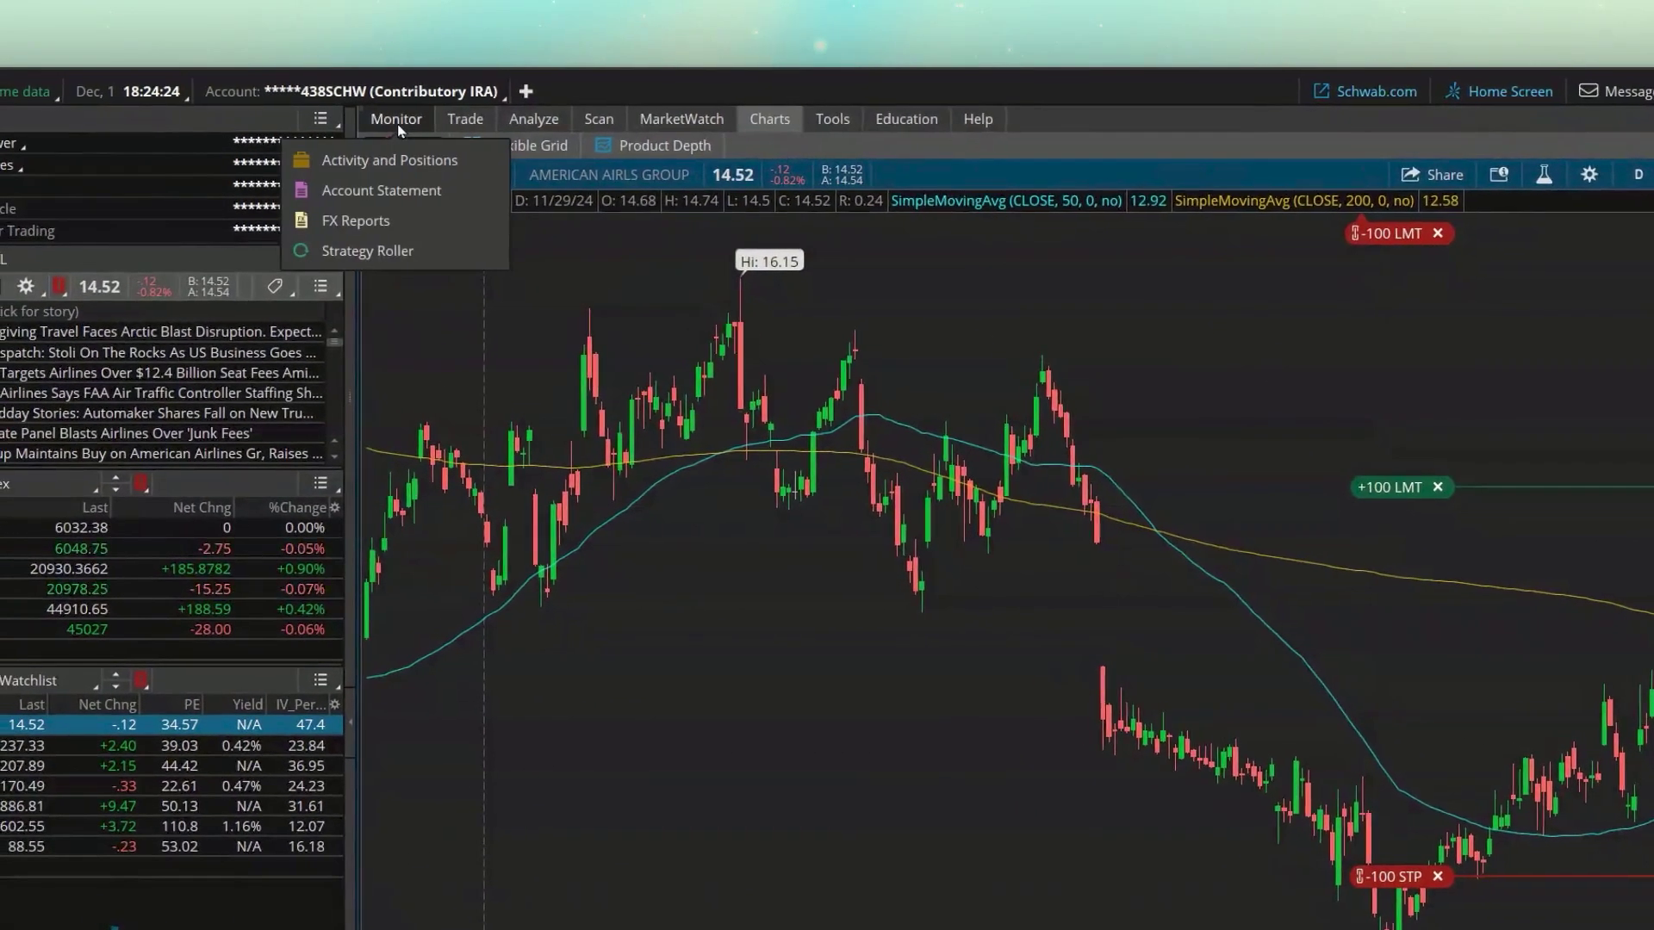
click(396, 121)
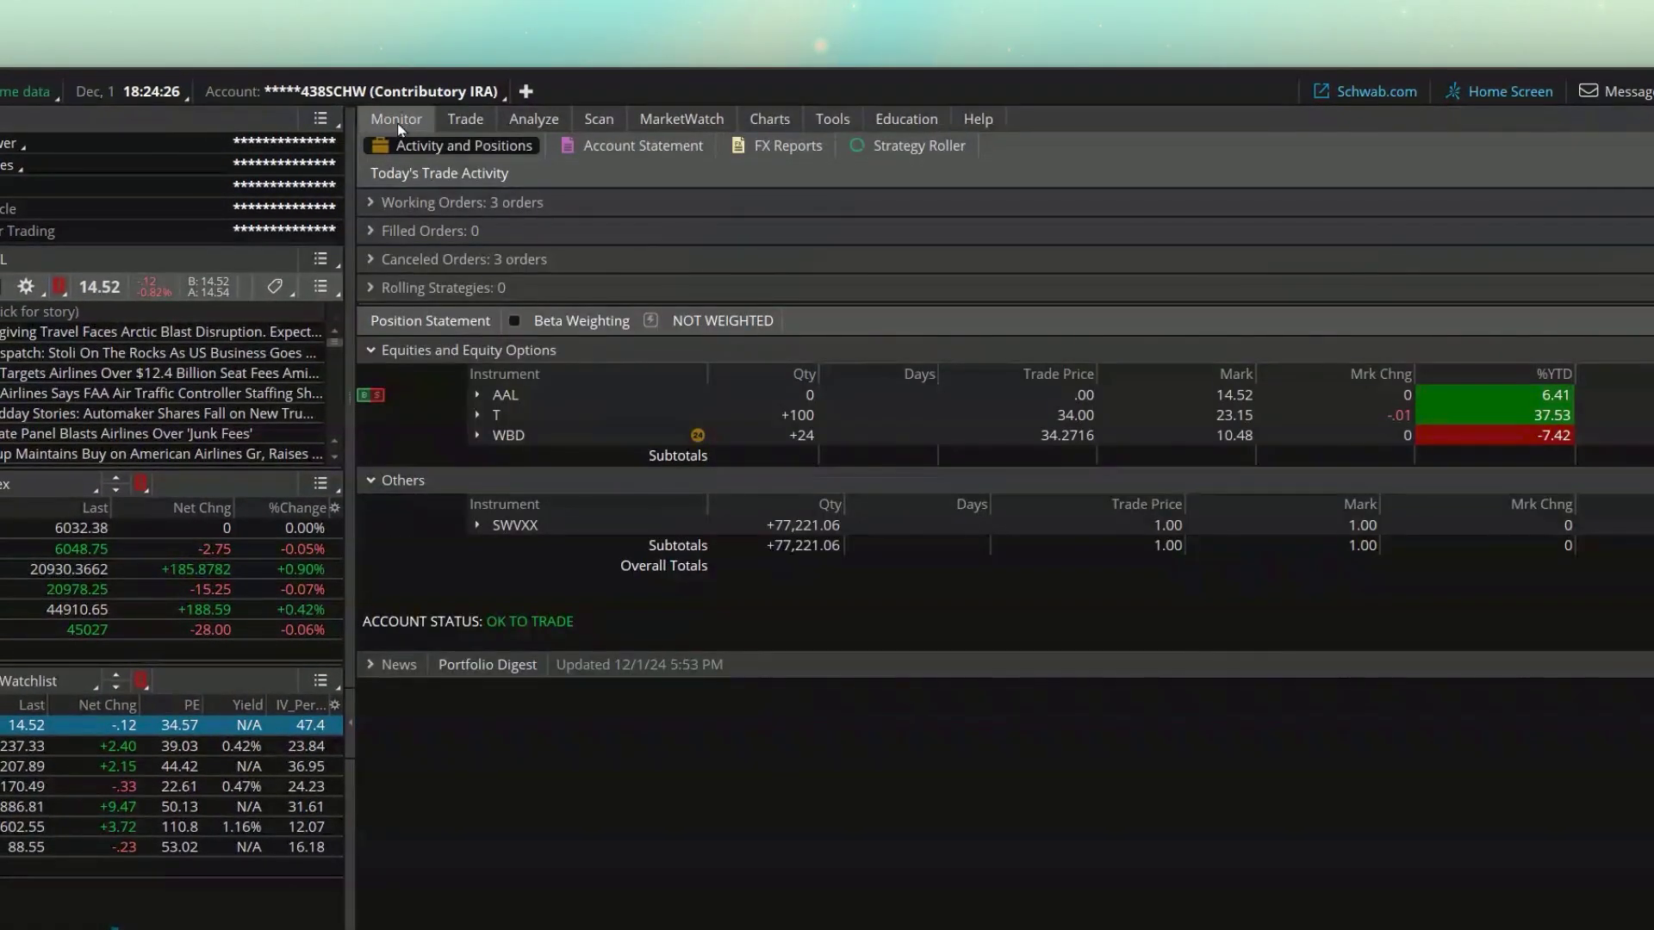
click(390, 204)
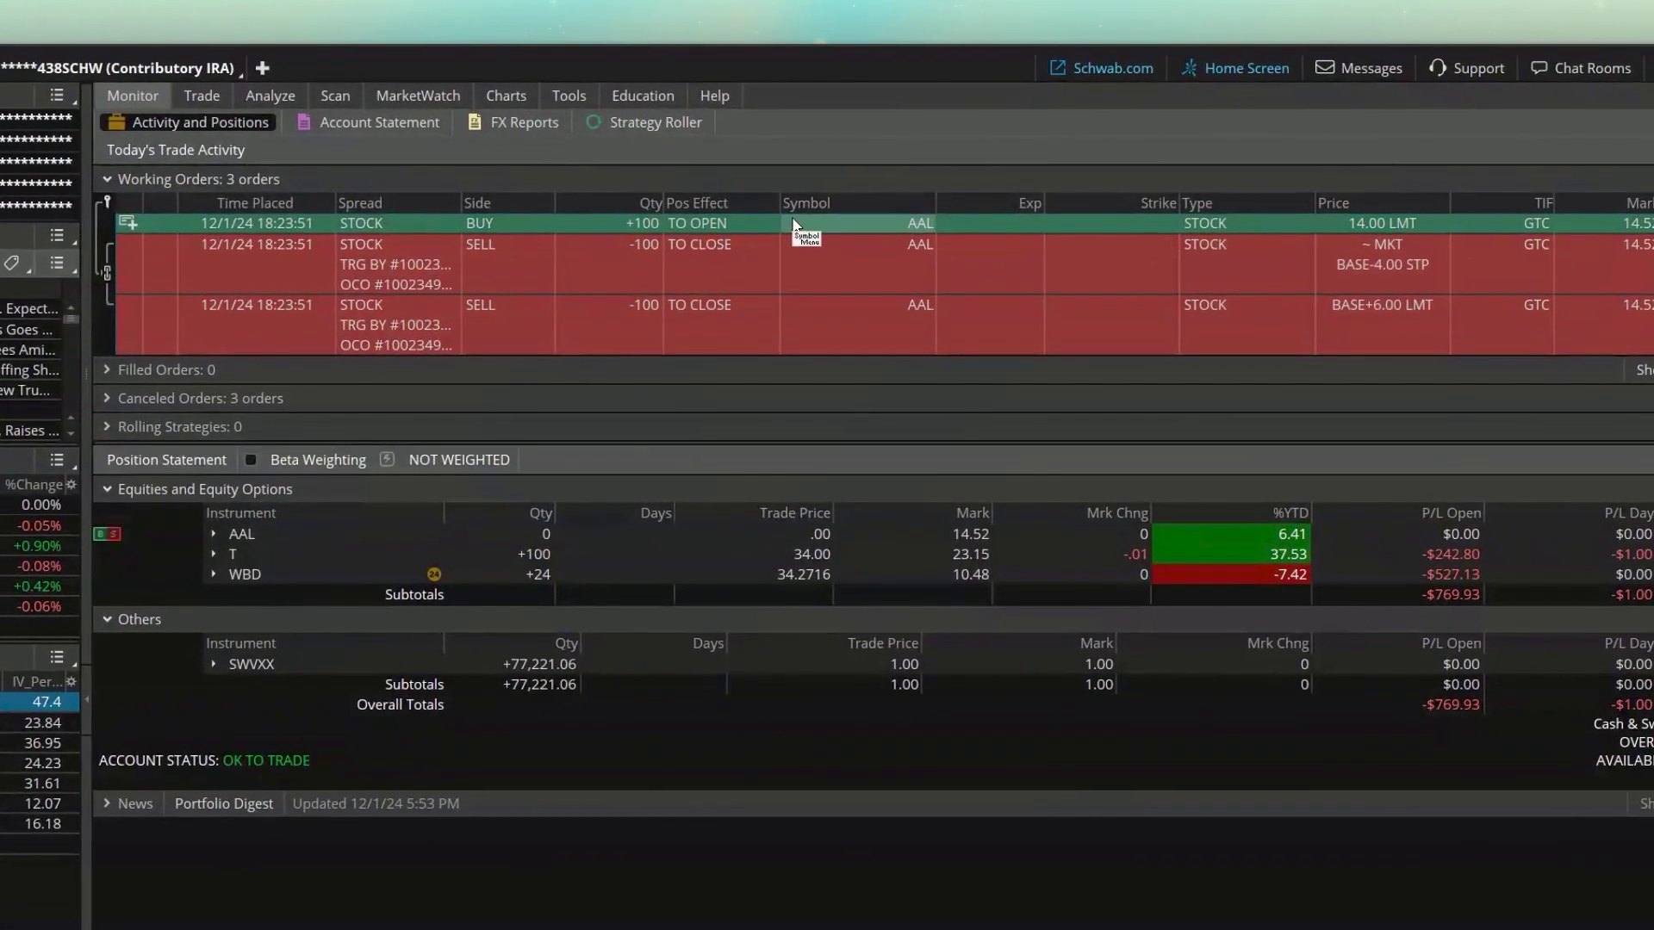
right_click(793, 224)
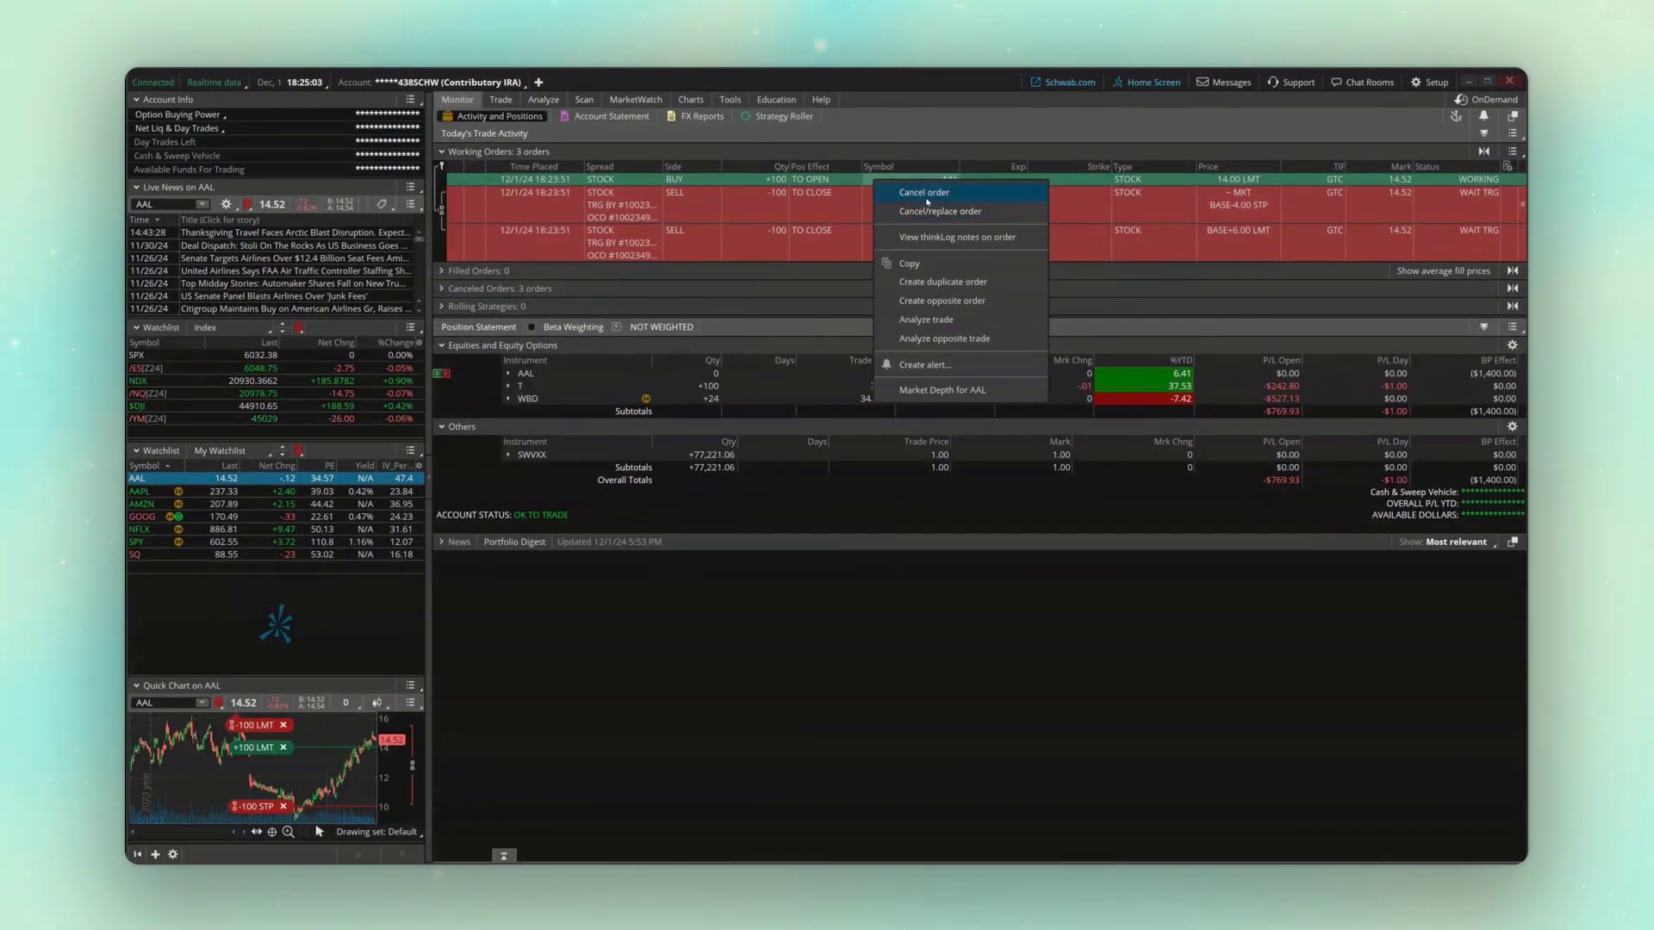
click(927, 201)
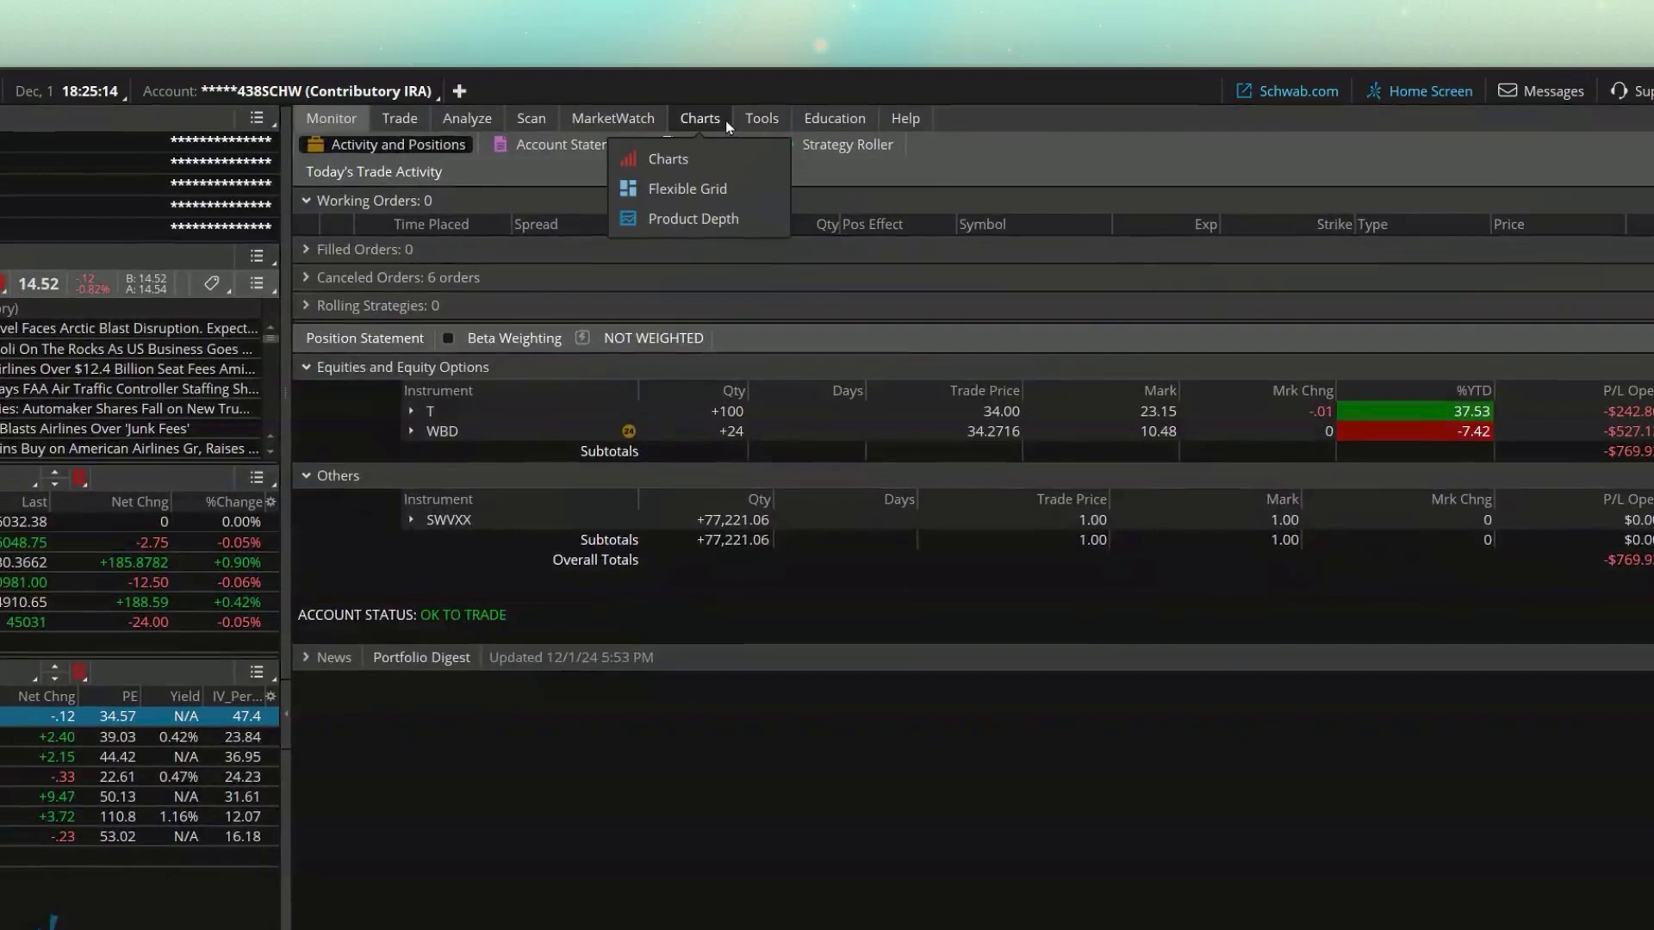
Return to the AAL chart and create a custom buy order with a stop.
click(709, 100)
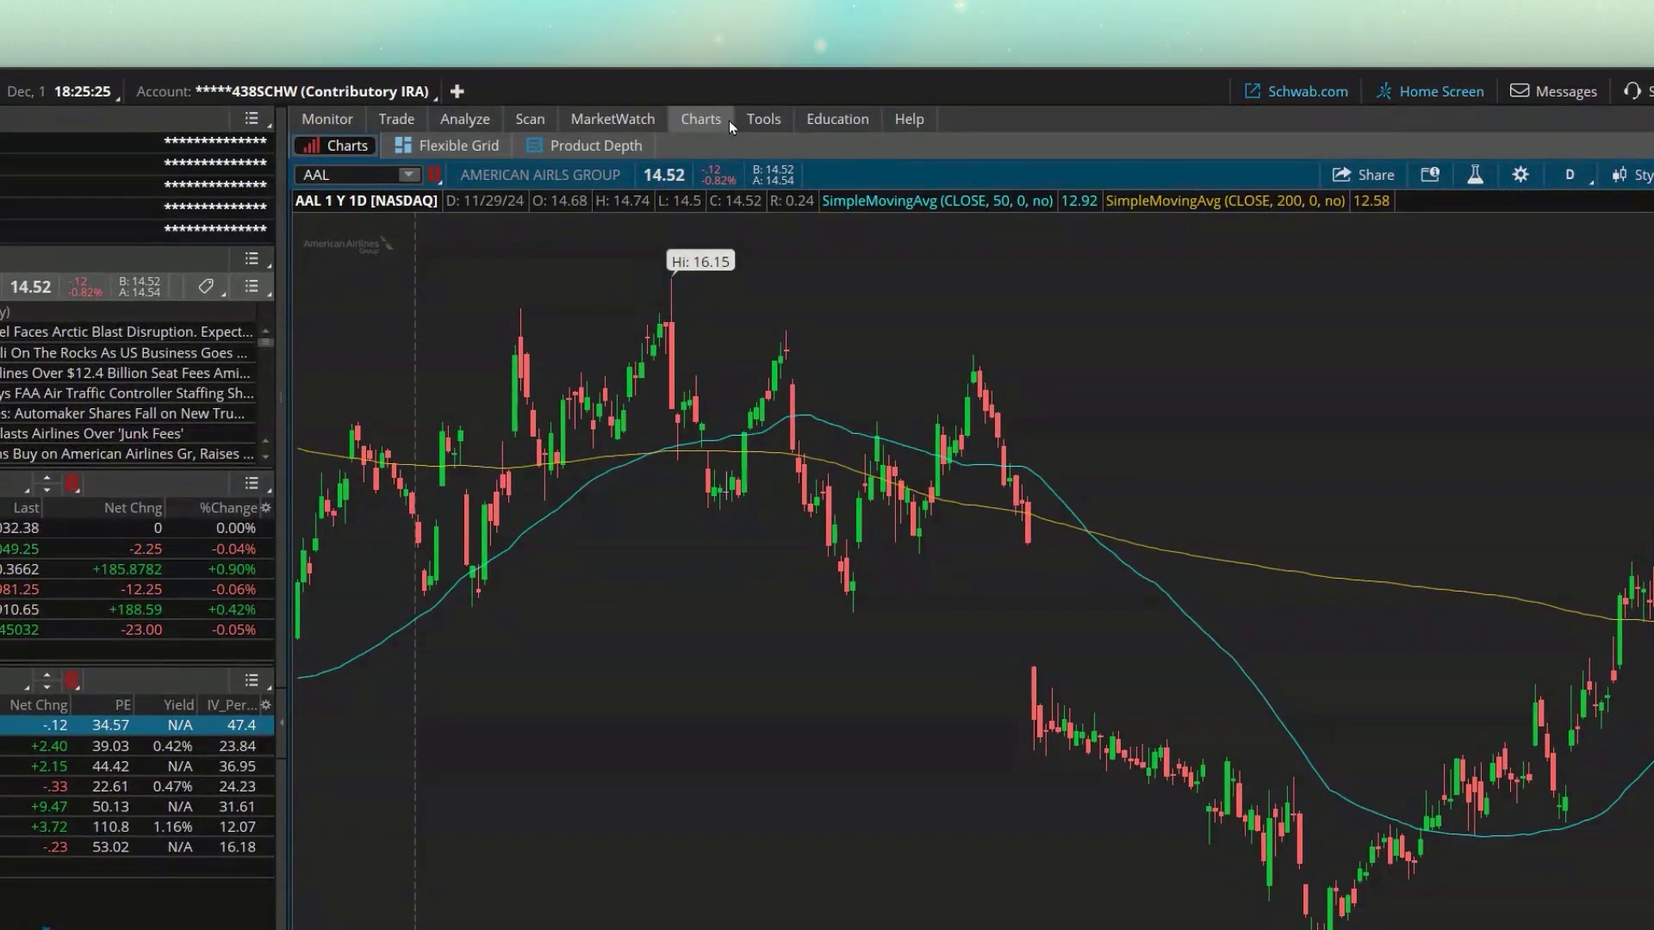
click(681, 179)
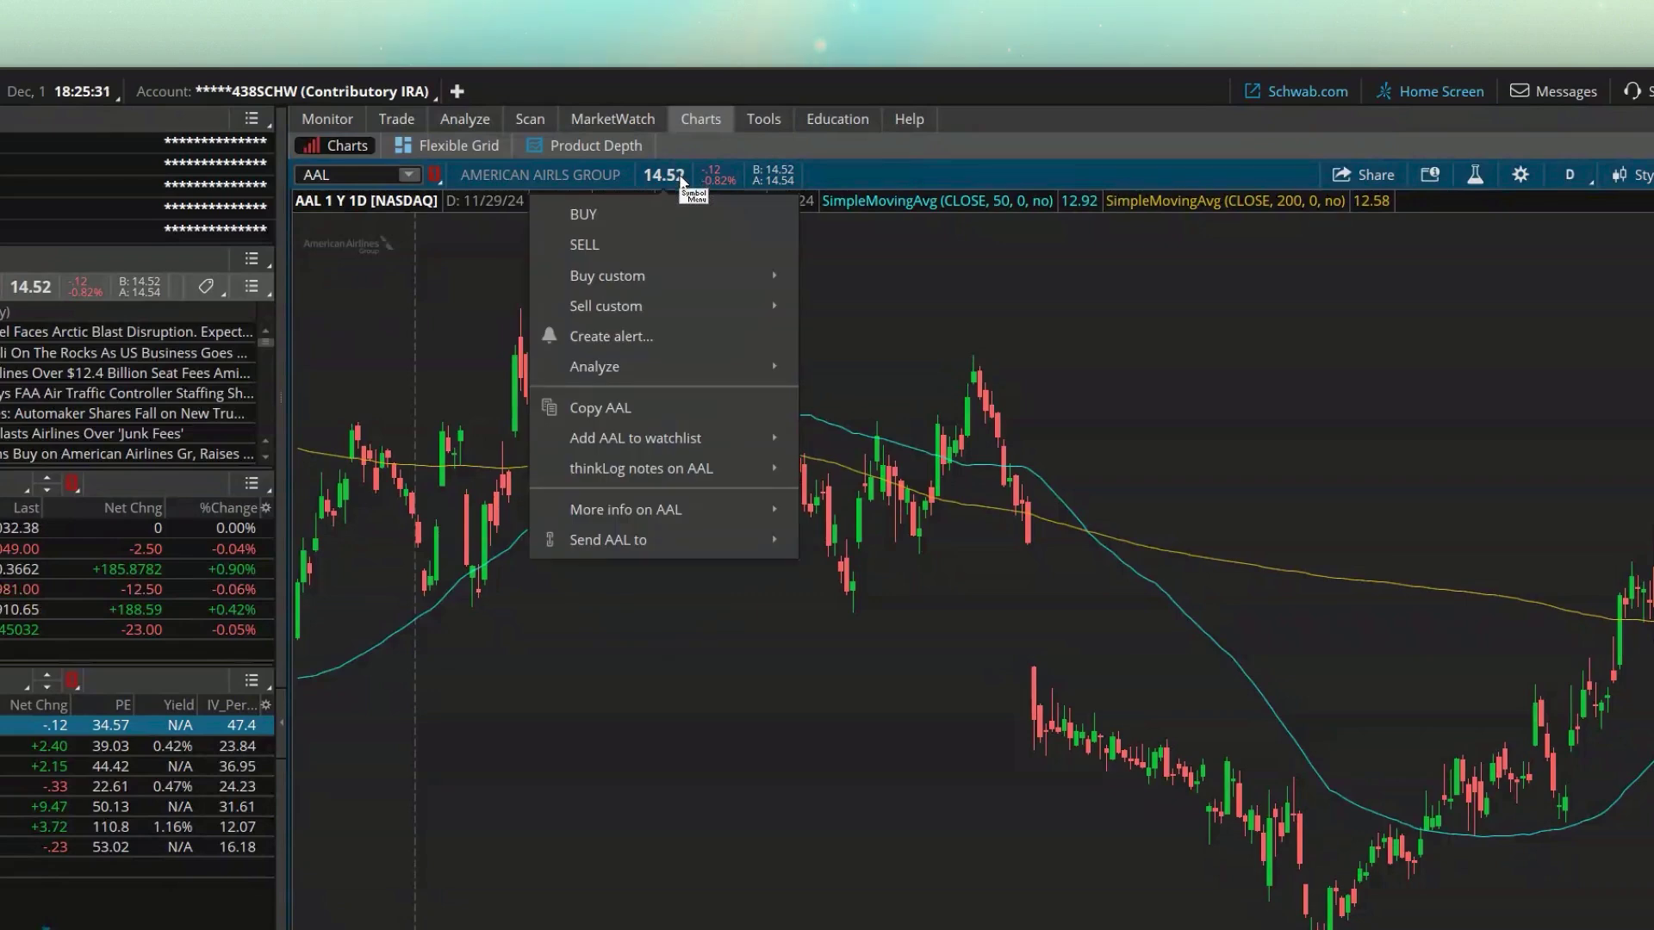
mouse_move(670, 287)
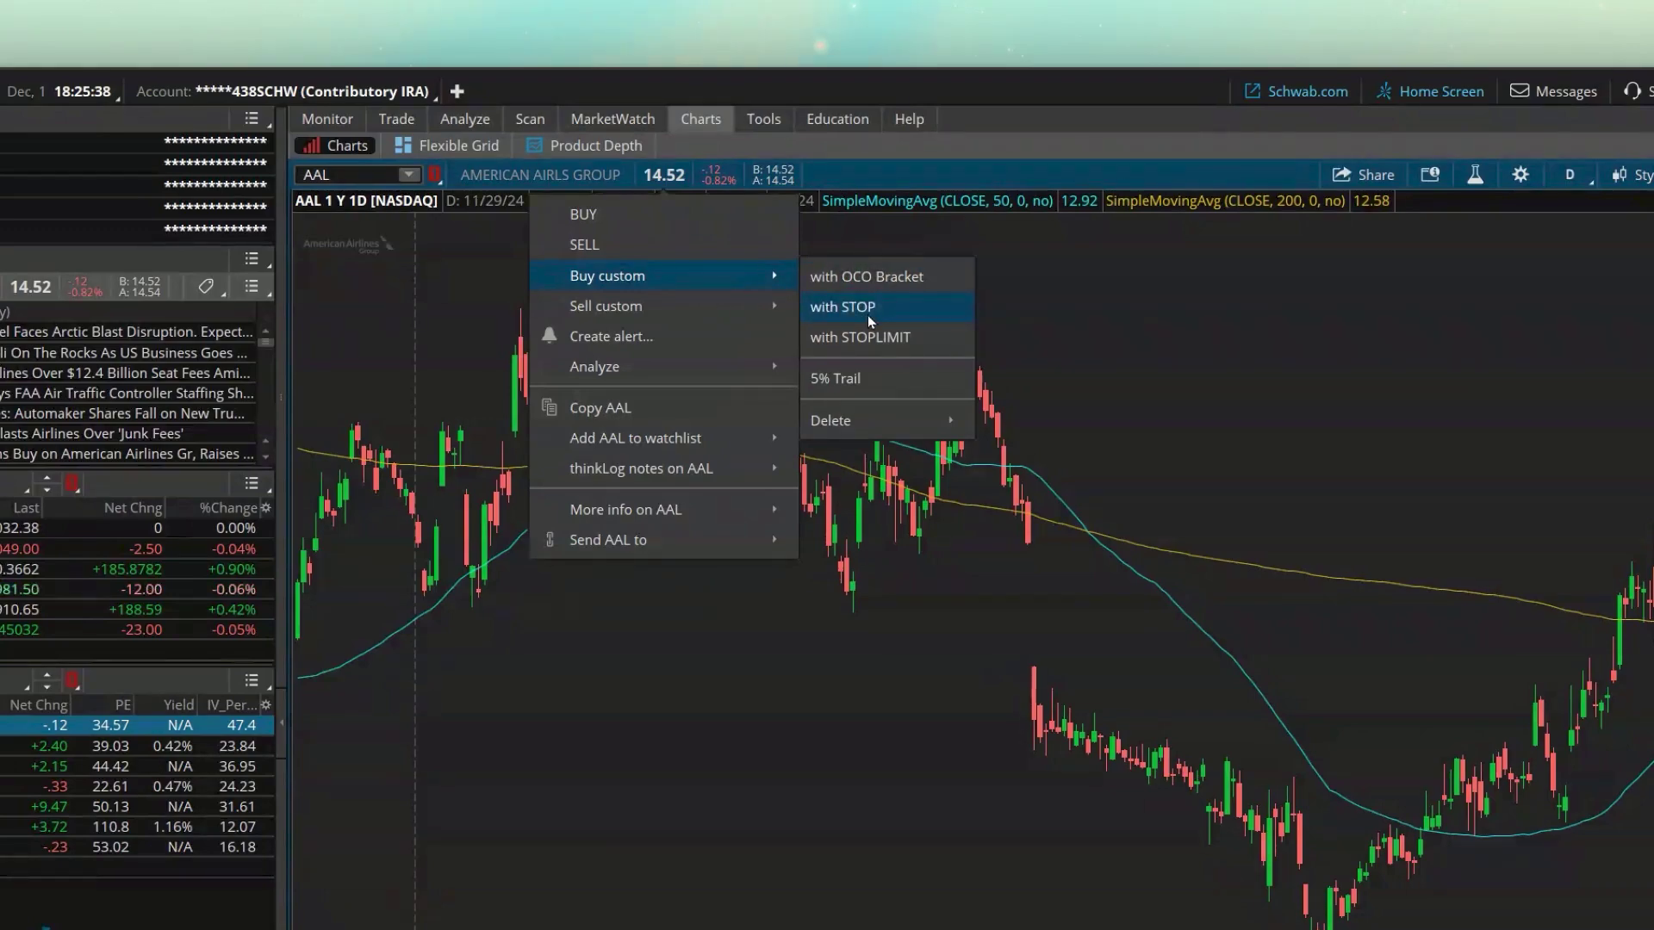
click(867, 308)
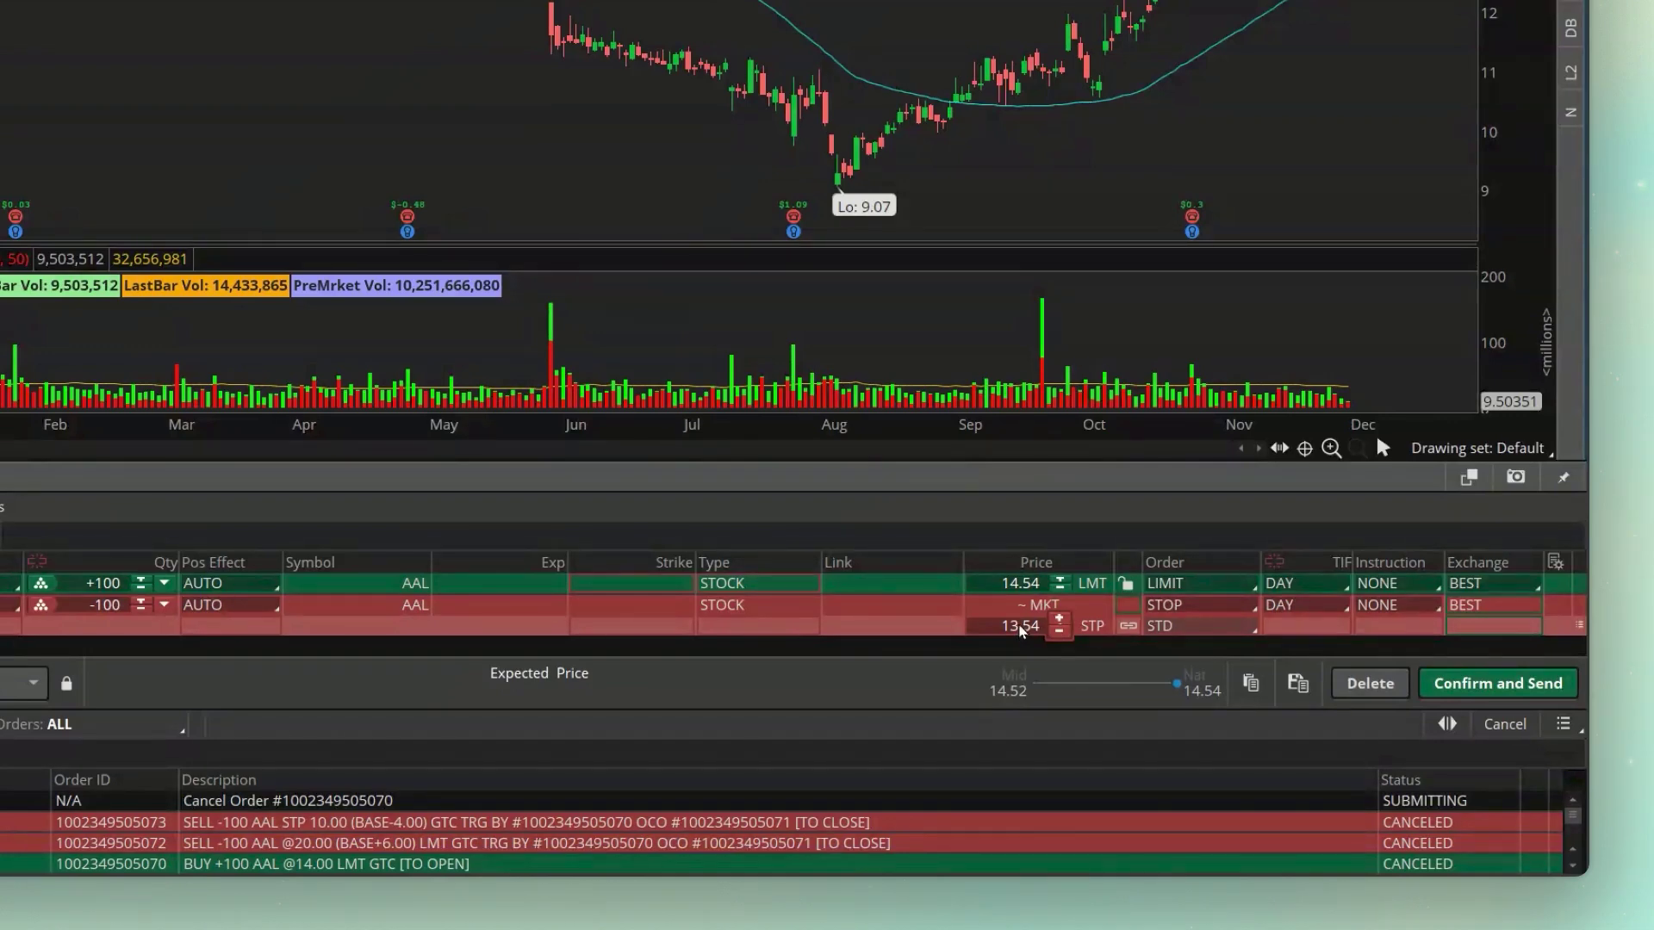
Change the AAL sell leg to a LIMIT order at 20 and link its price as an offset from the buy order.
click(1196, 606)
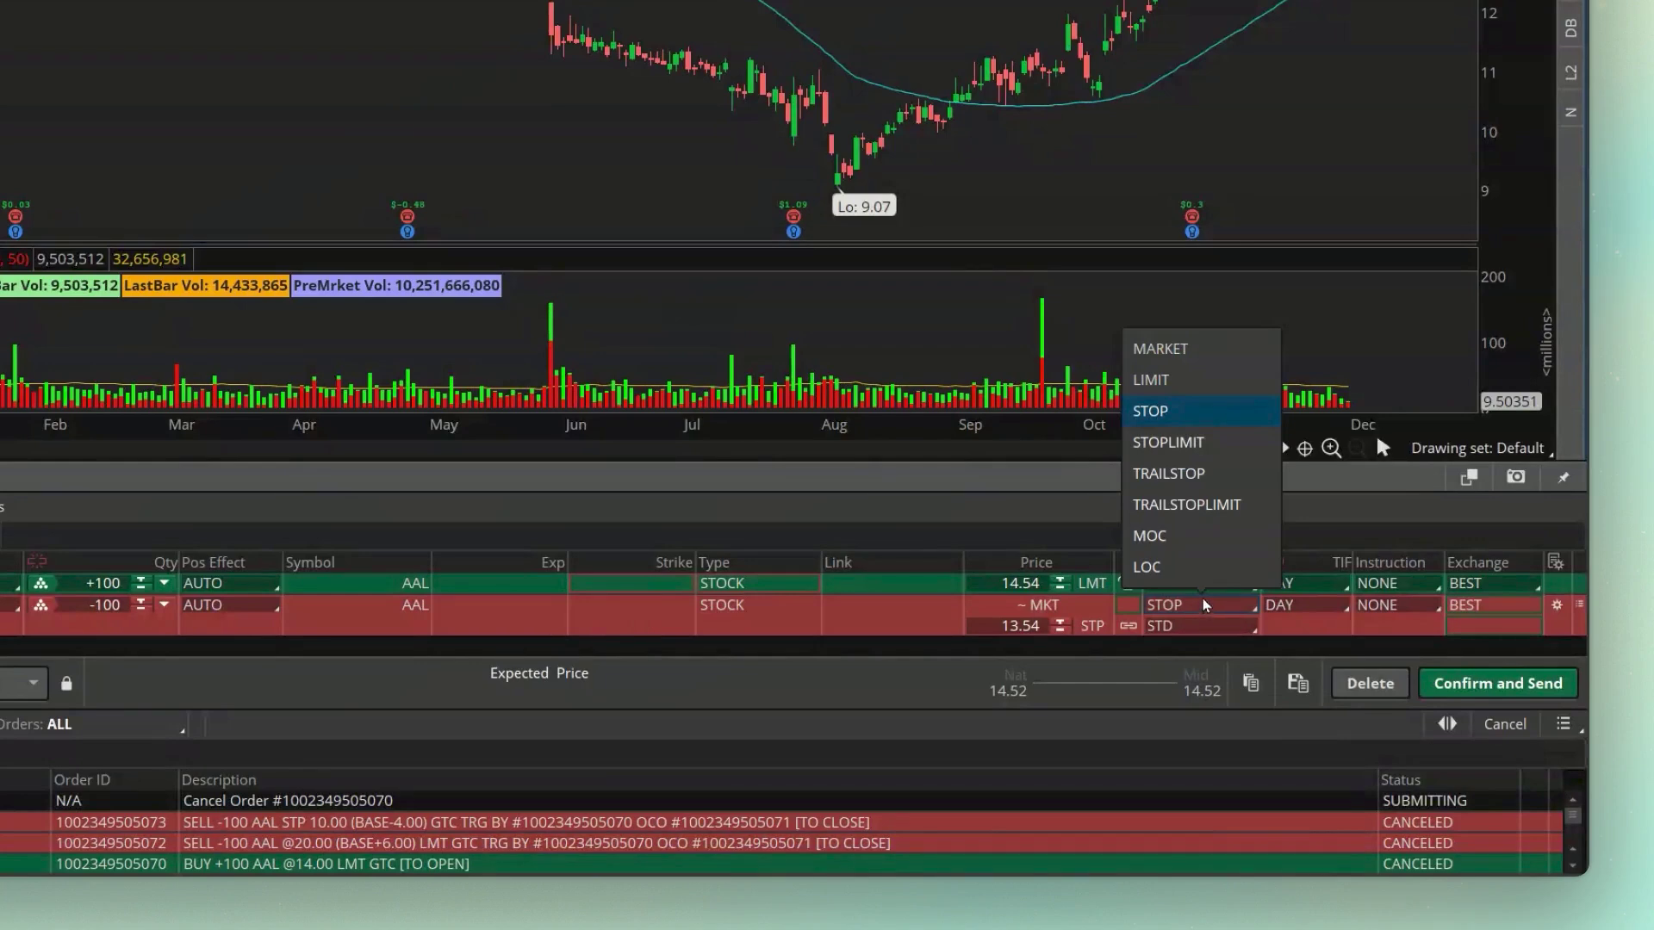
click(1195, 389)
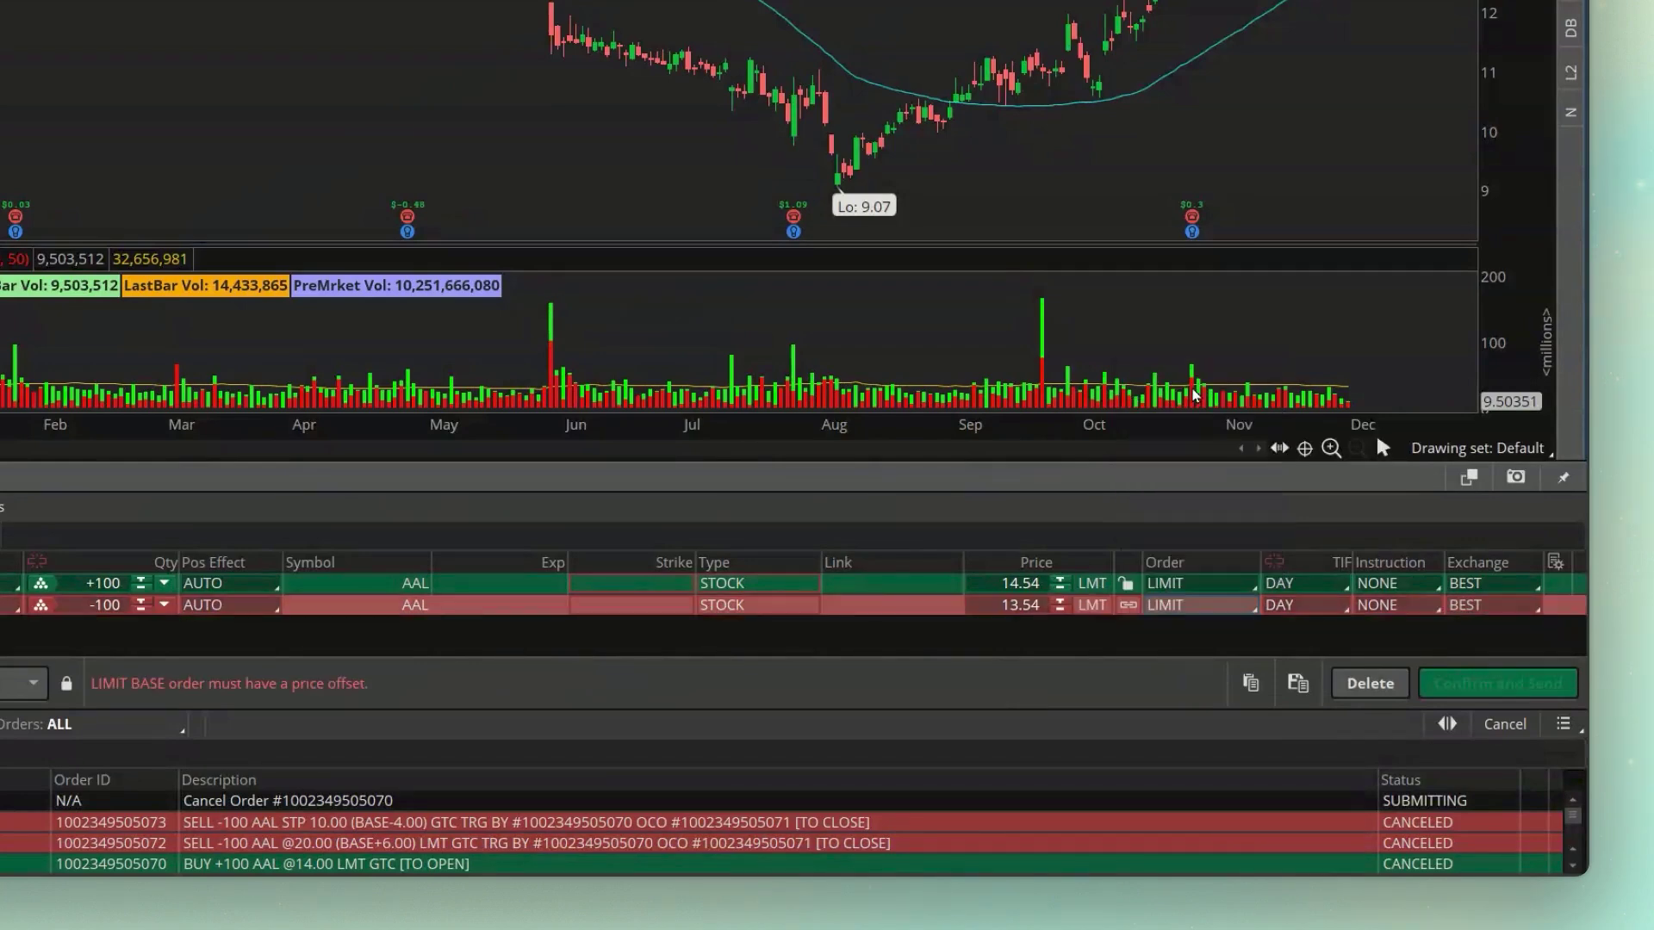
click(1012, 605)
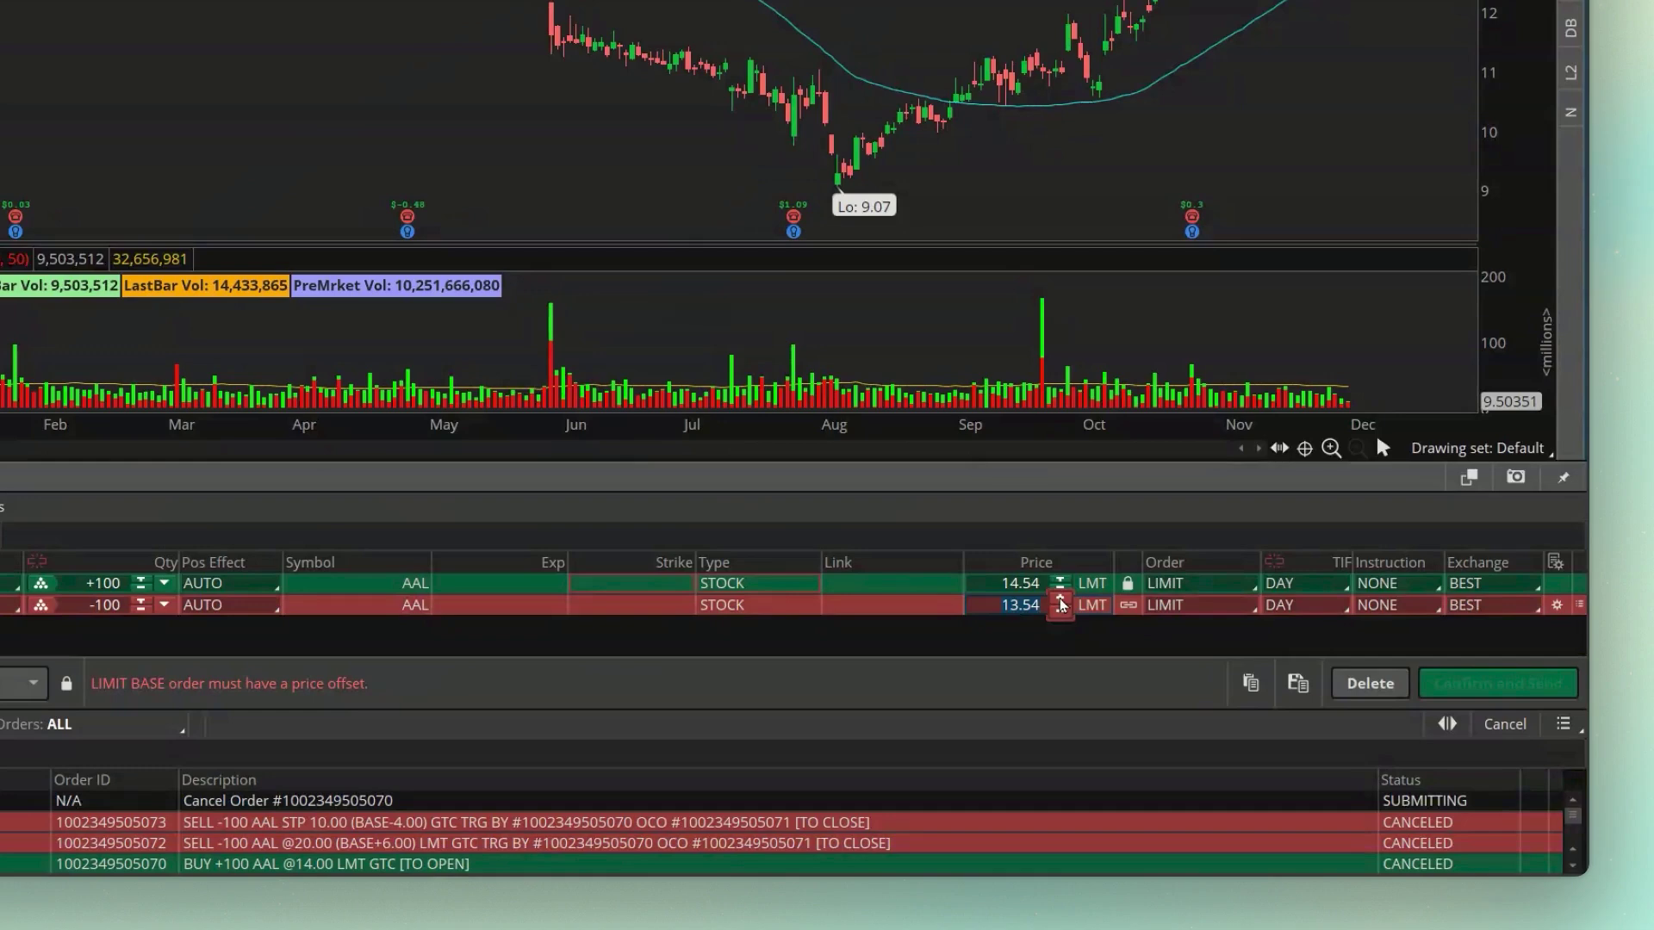
text(20)
click(1025, 584)
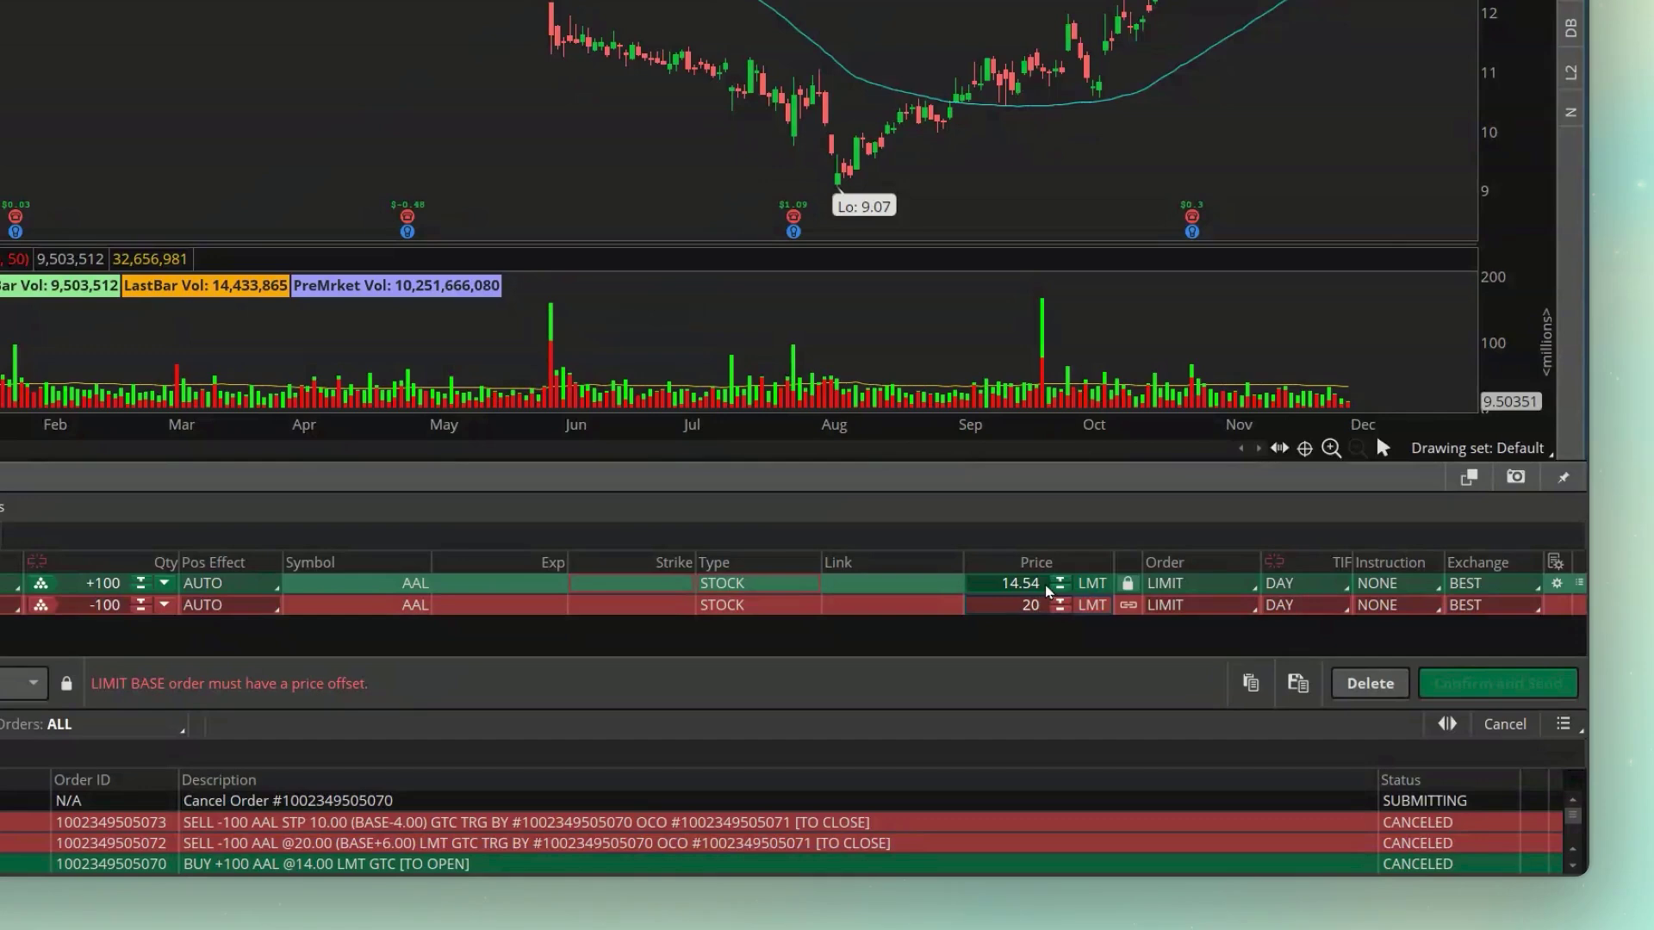
click(1017, 602)
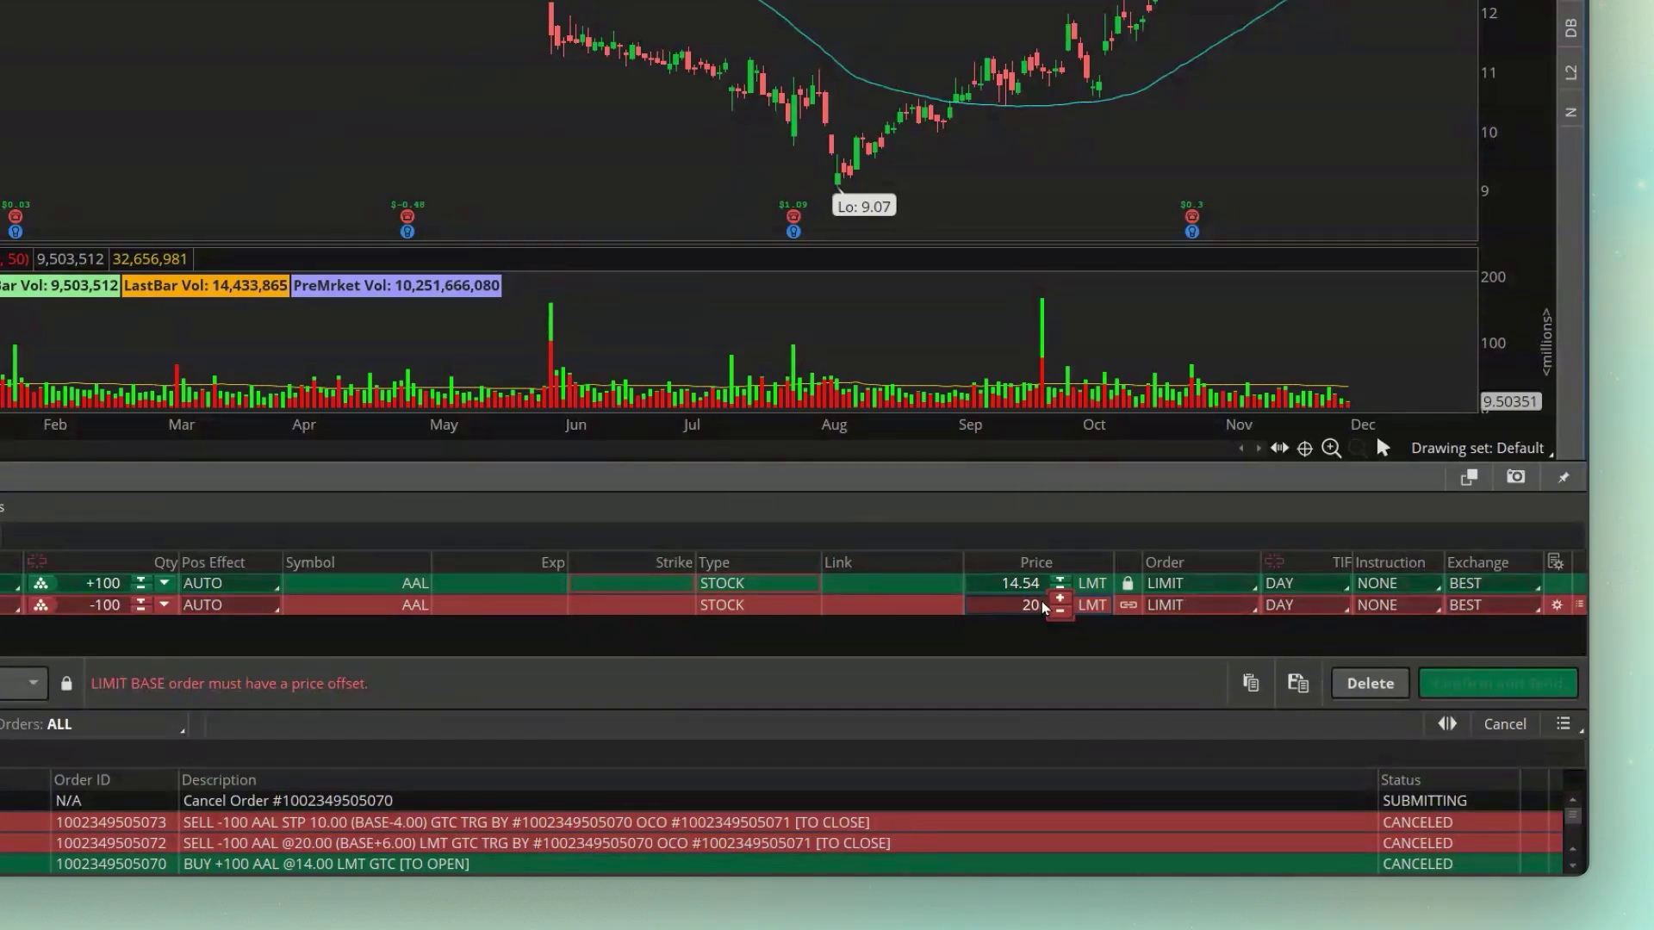
click(1132, 611)
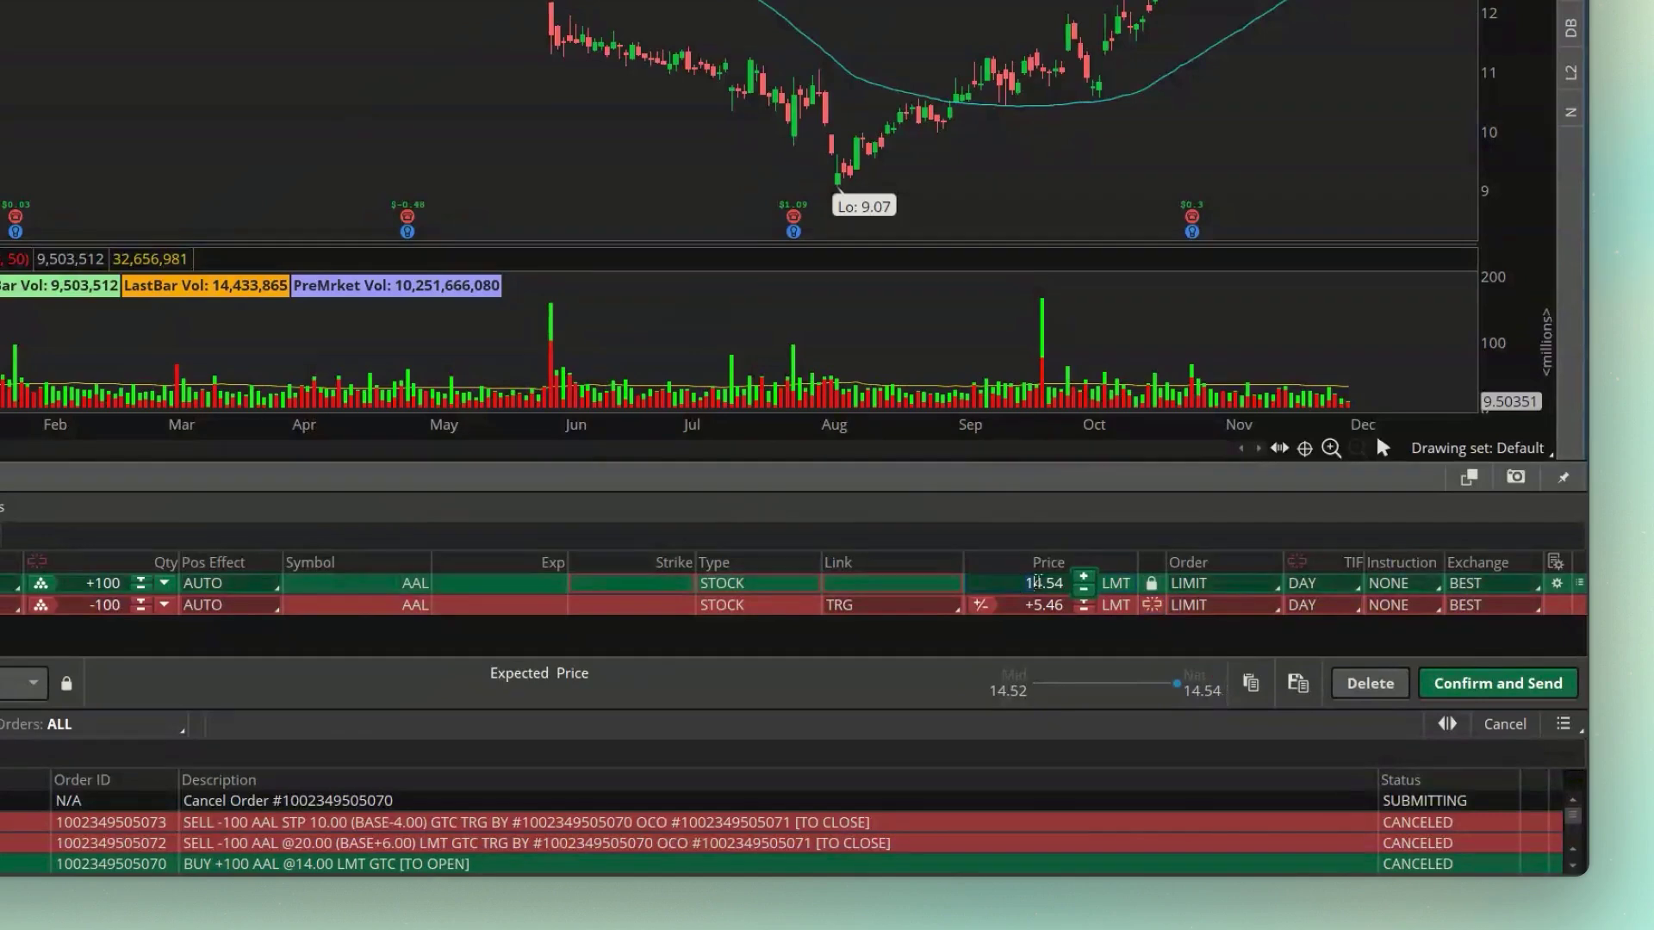
Set the AAL buy limit price to 14.00 and the sell leg's price offset to +5.00.
text(14.00)
click(1073, 603)
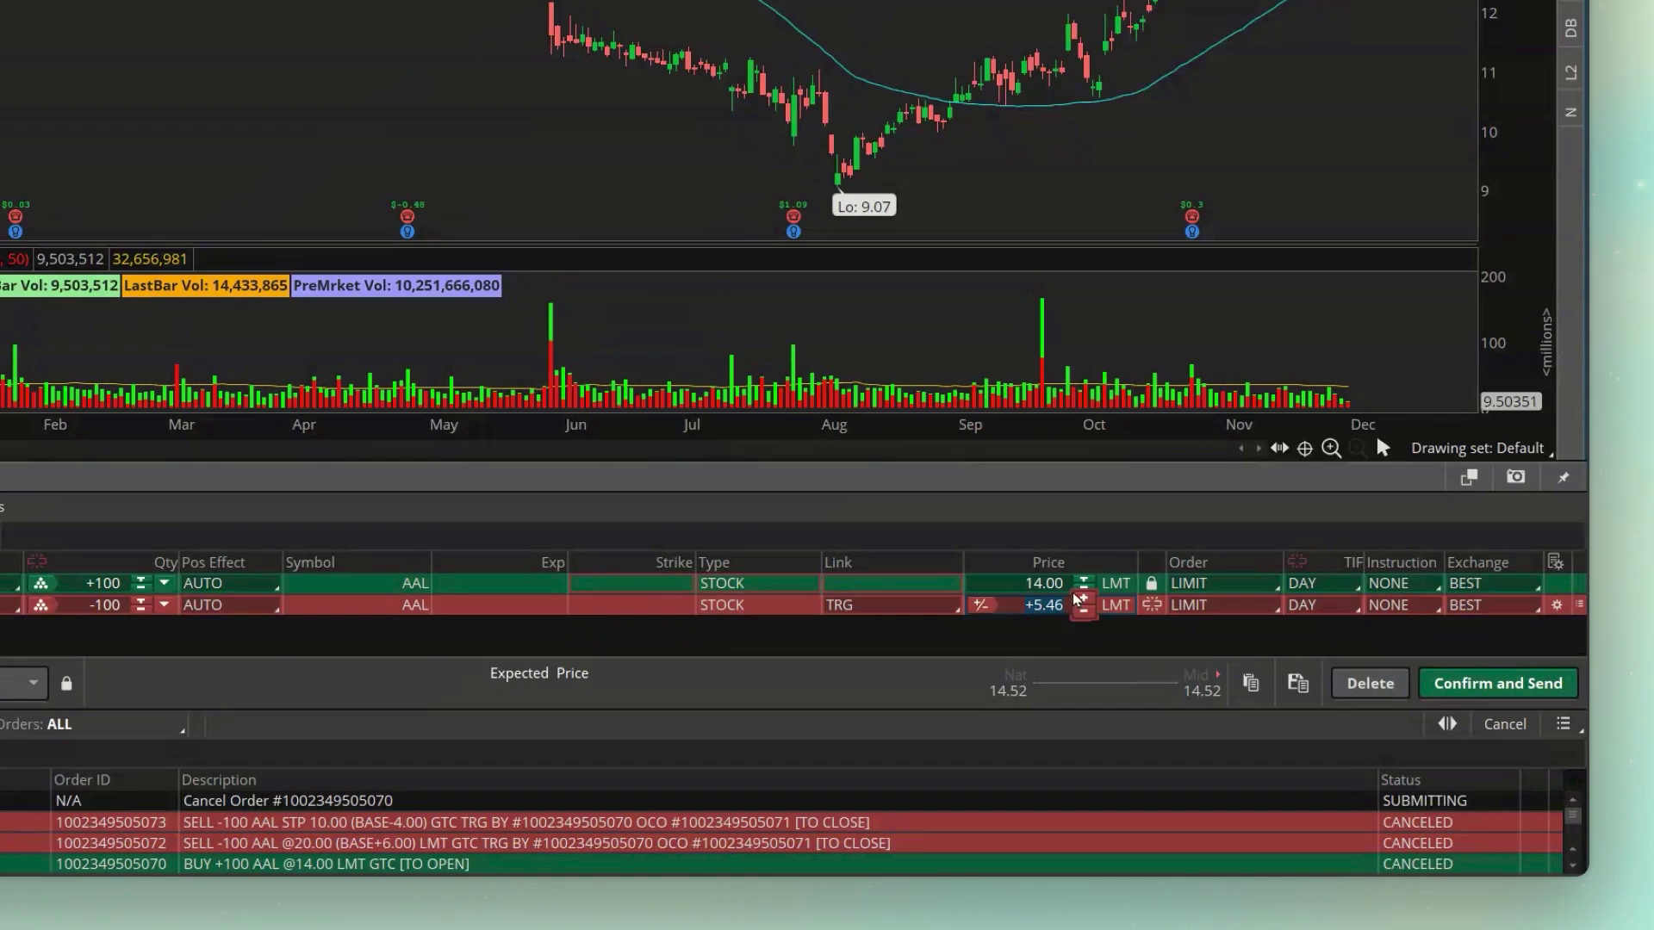
text(5)
click(1055, 588)
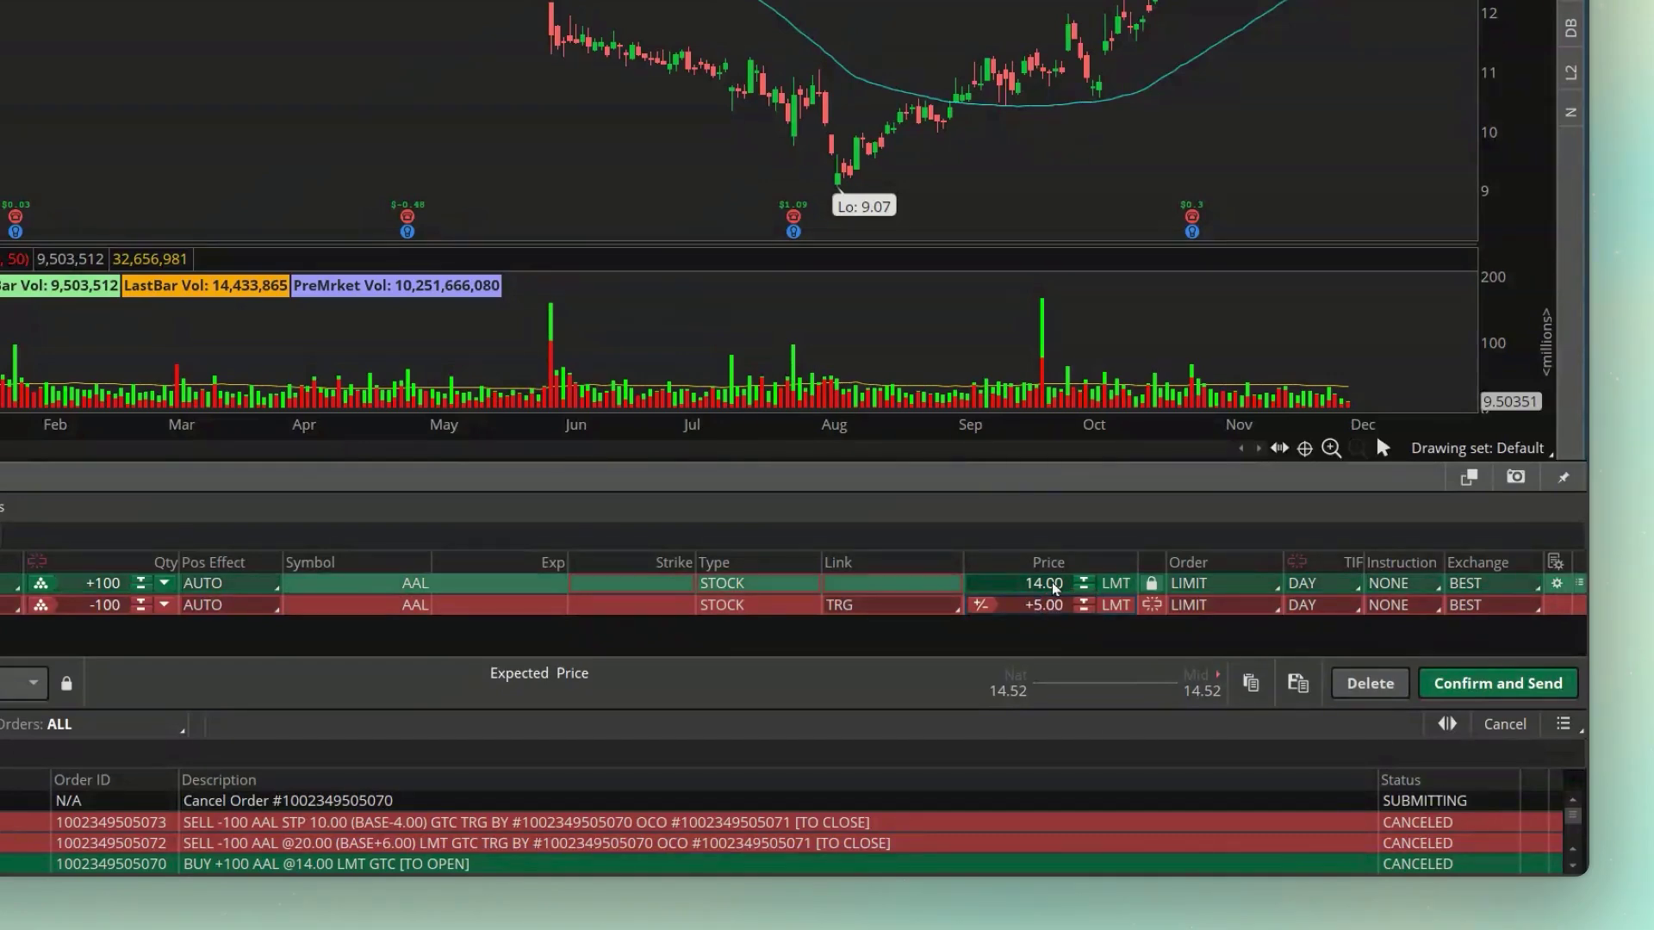
click(1058, 603)
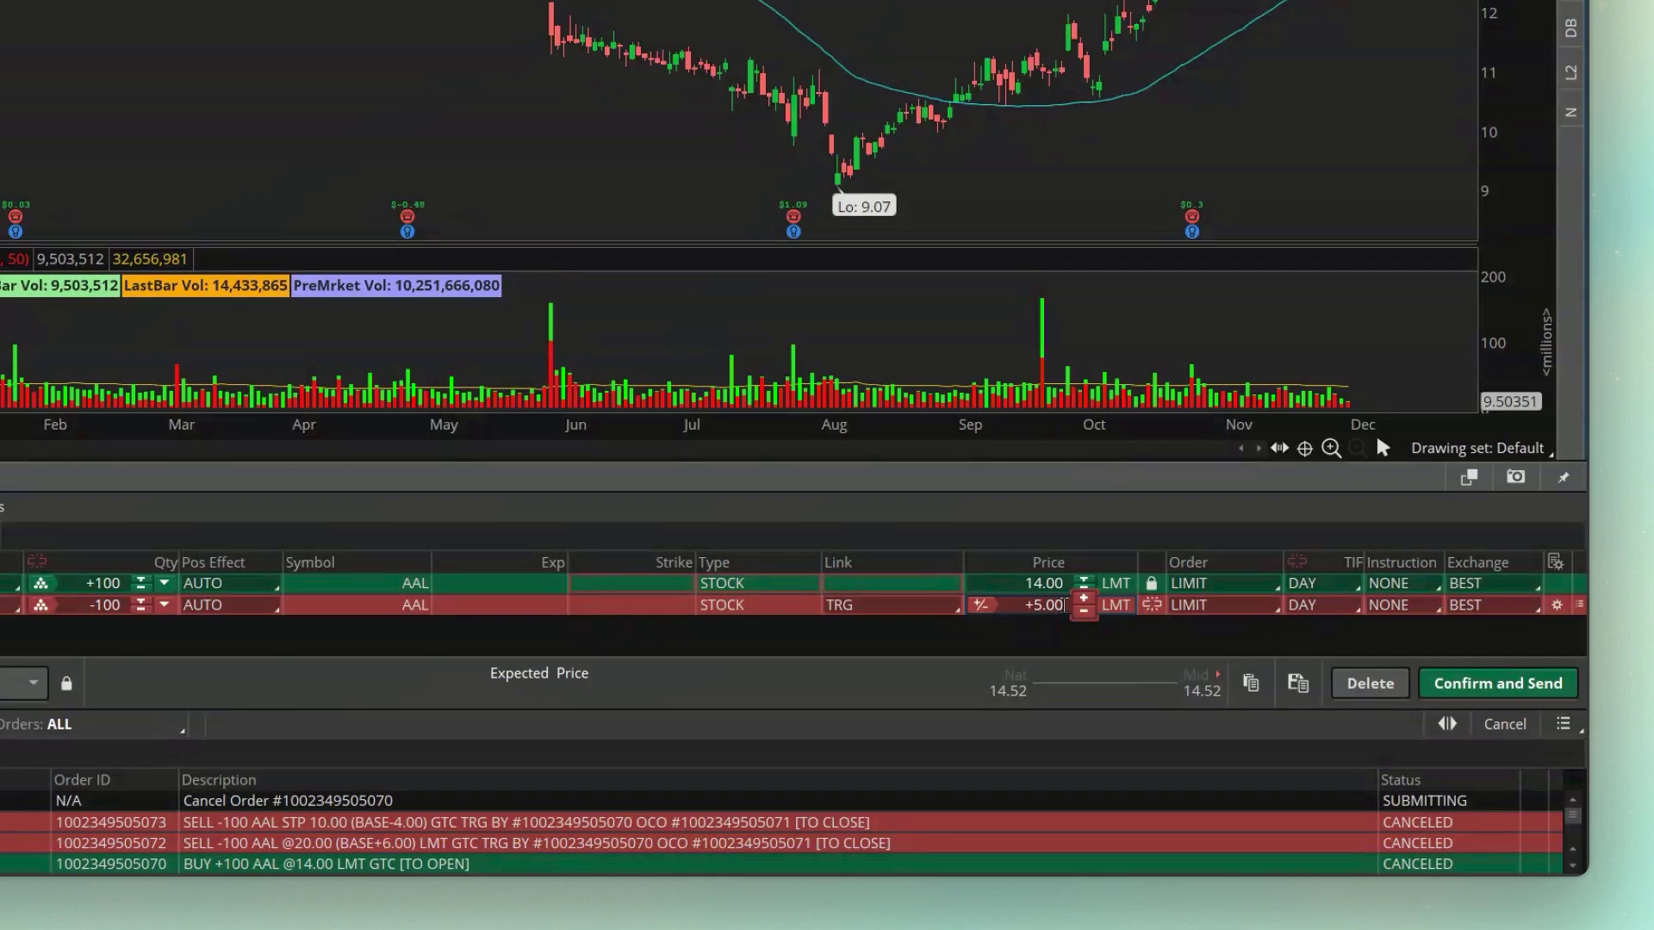
Switch the sell leg's offset to a percentage, set it to +10.00%, and make its time in force GTC.
click(982, 606)
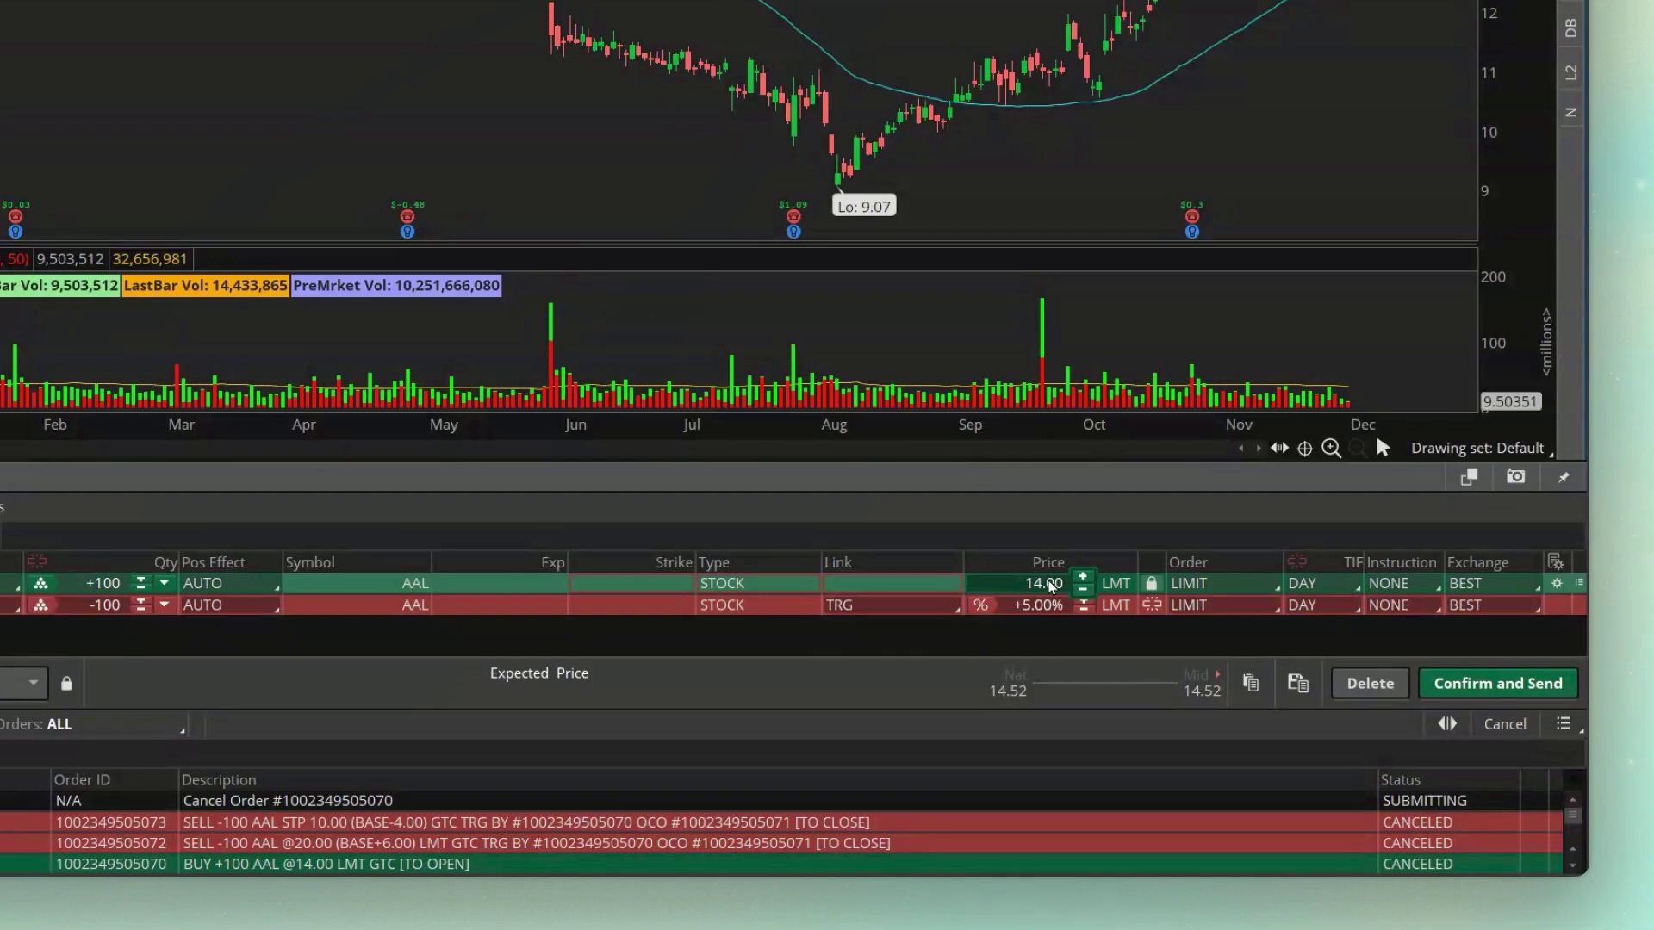
scroll(1085, 603, up, 4)
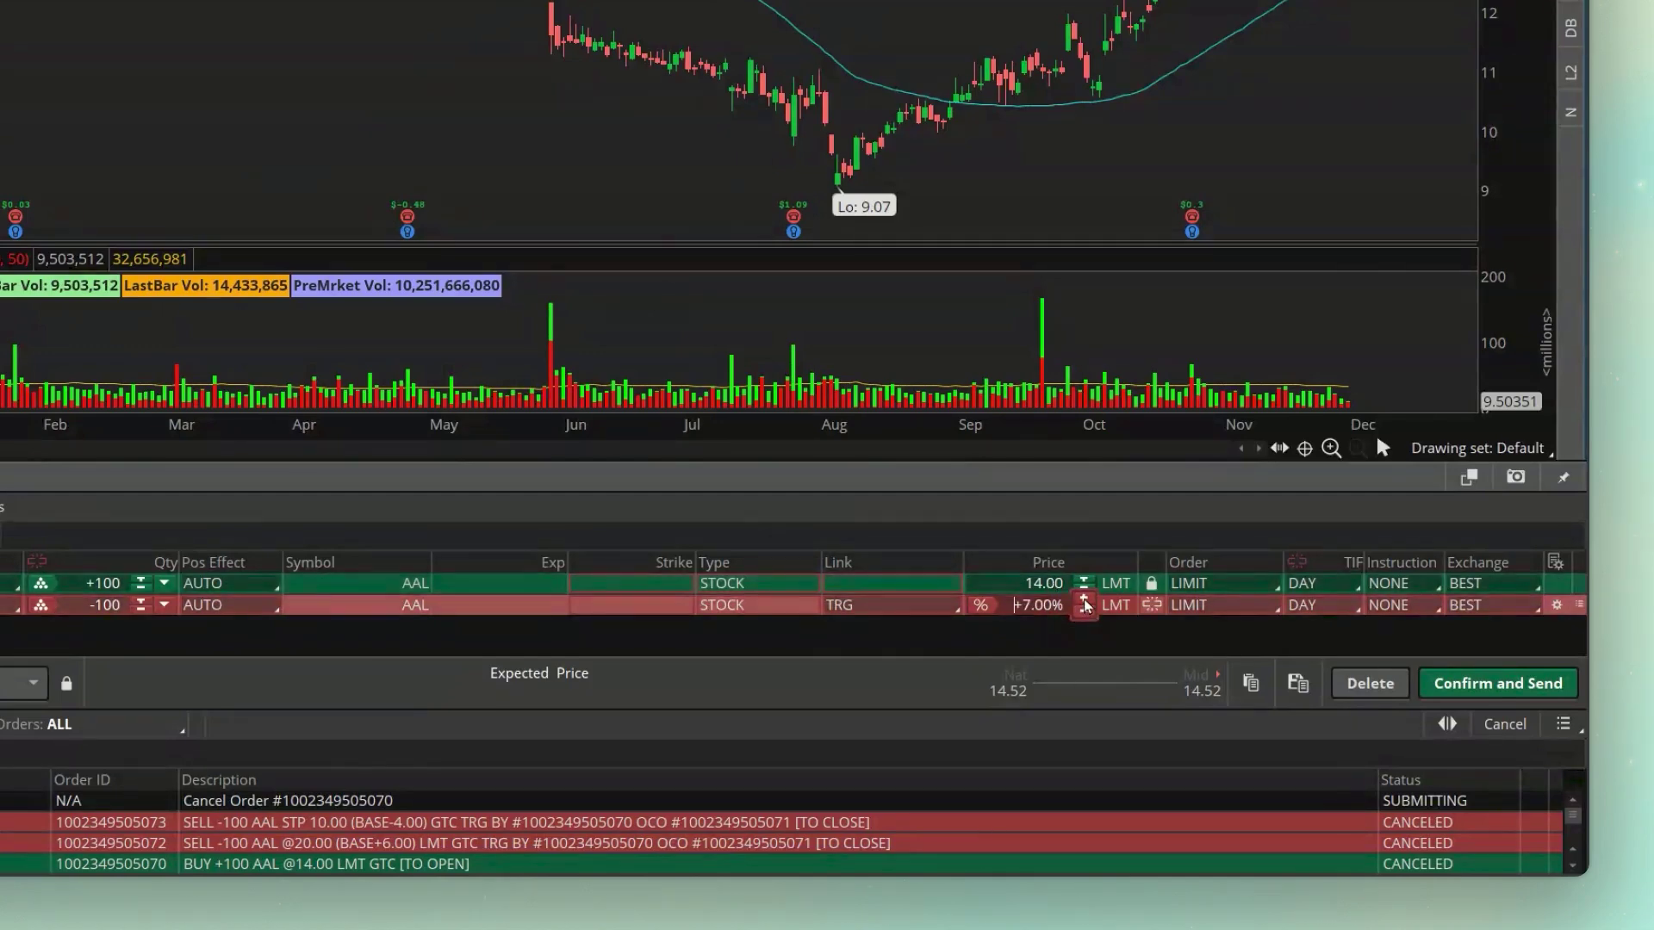
scroll(1085, 605, up, 1)
click(1324, 608)
click(1318, 674)
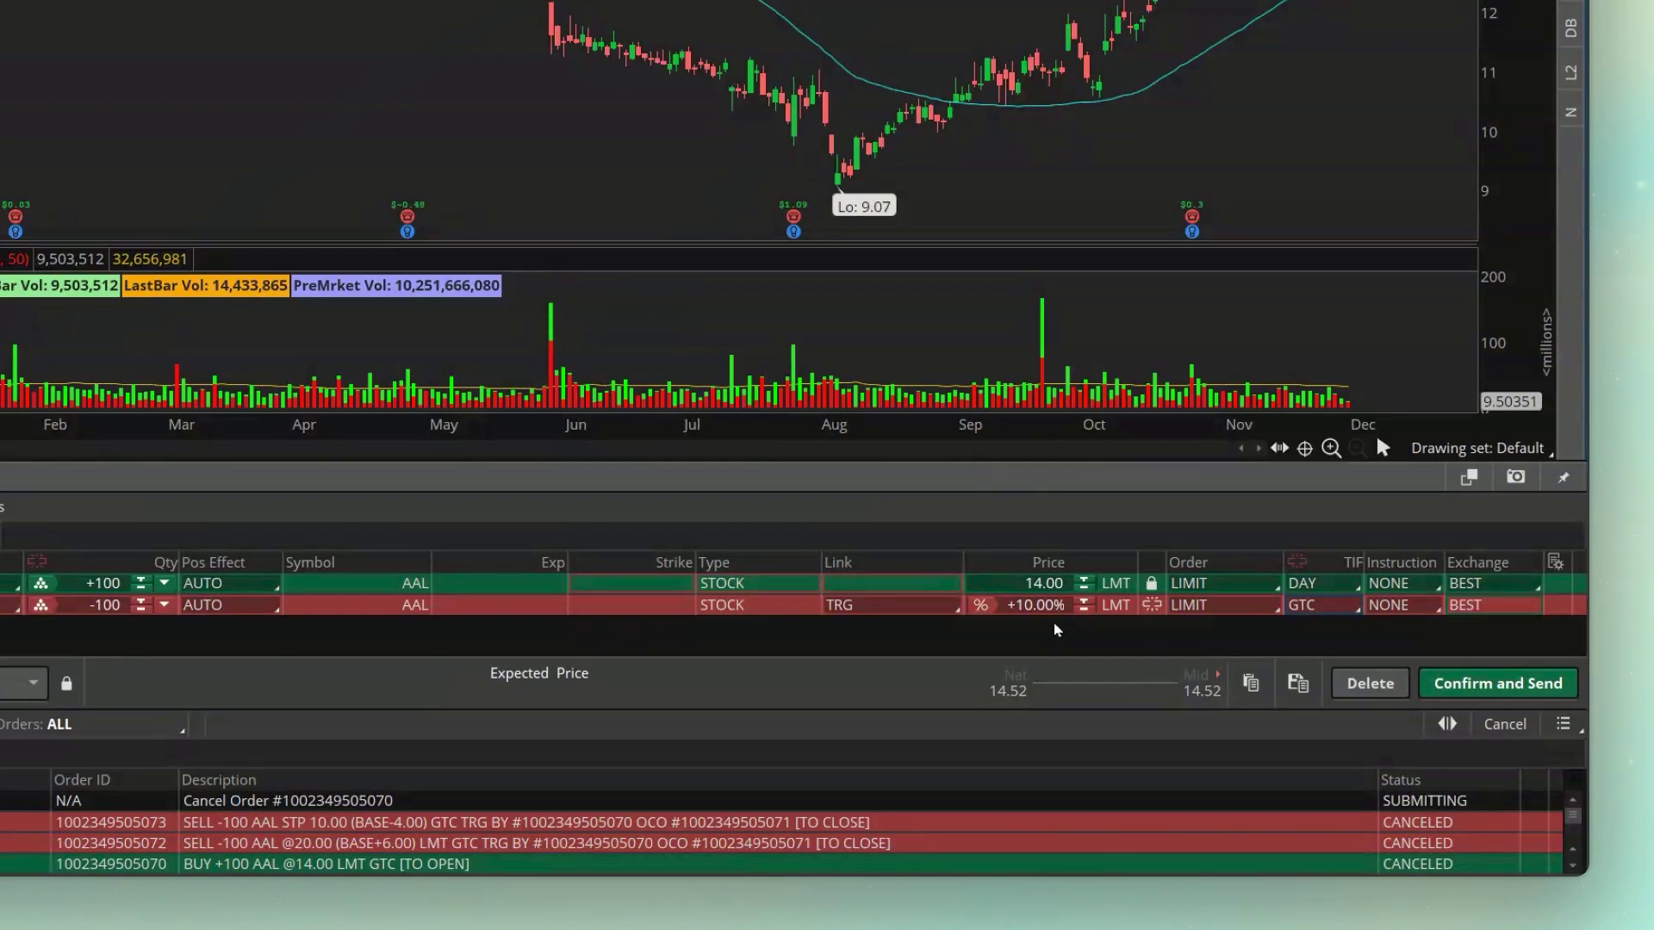
Save the order as a custom order template named "10% Profit", replacing the suggested name.
click(1301, 685)
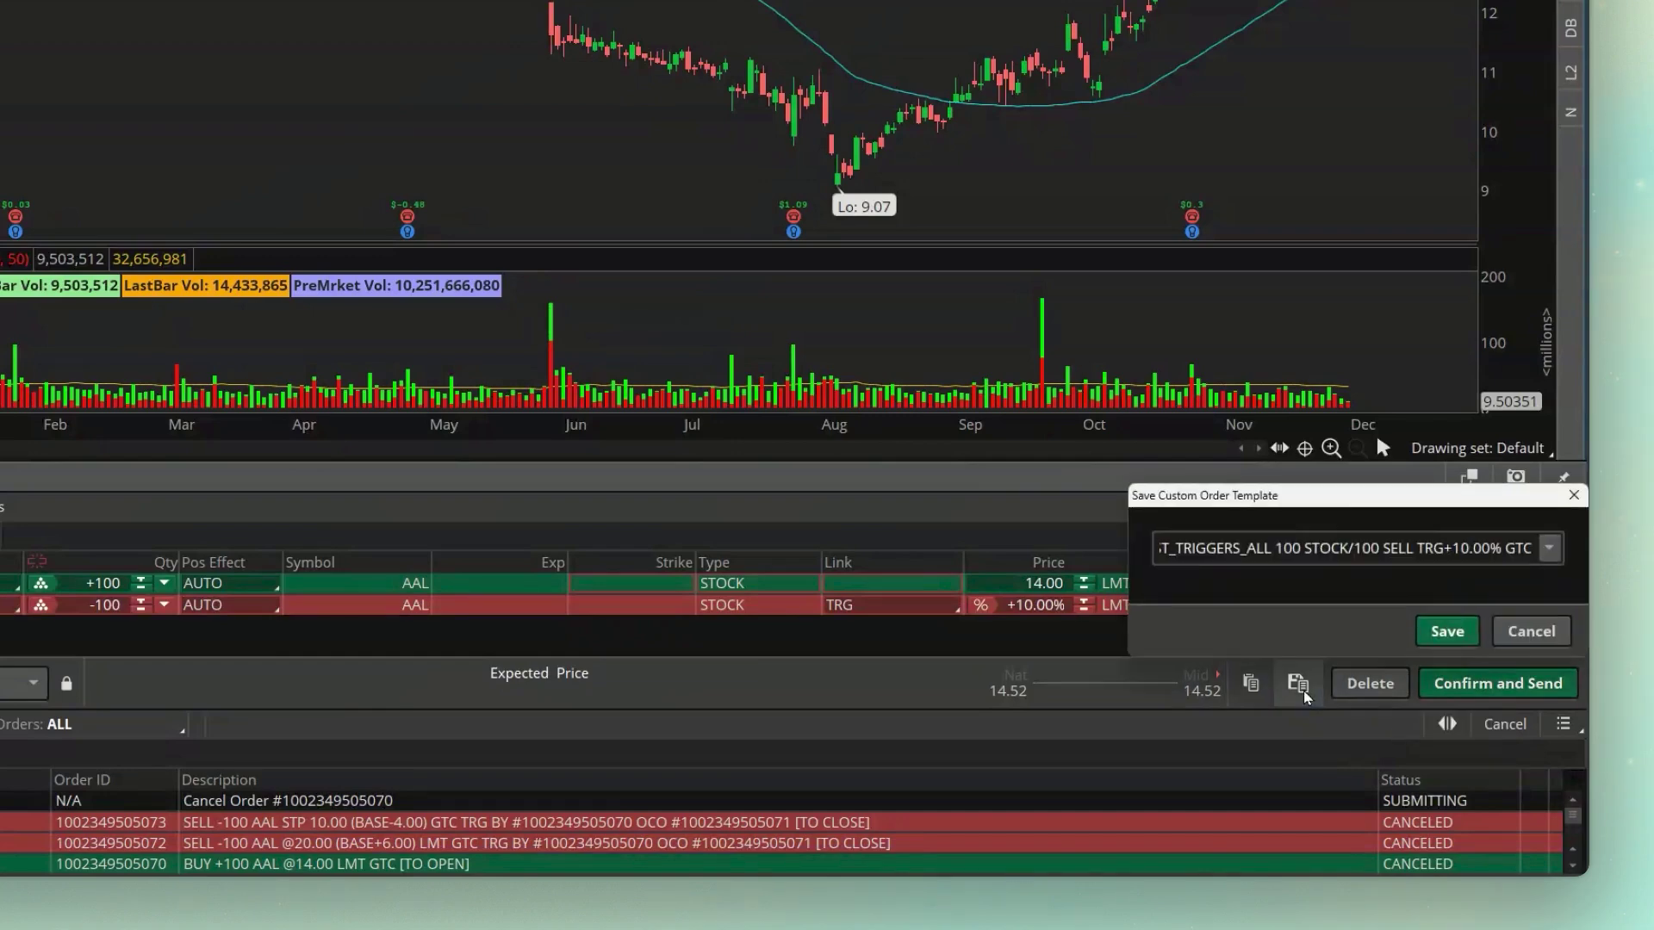
click(1318, 548)
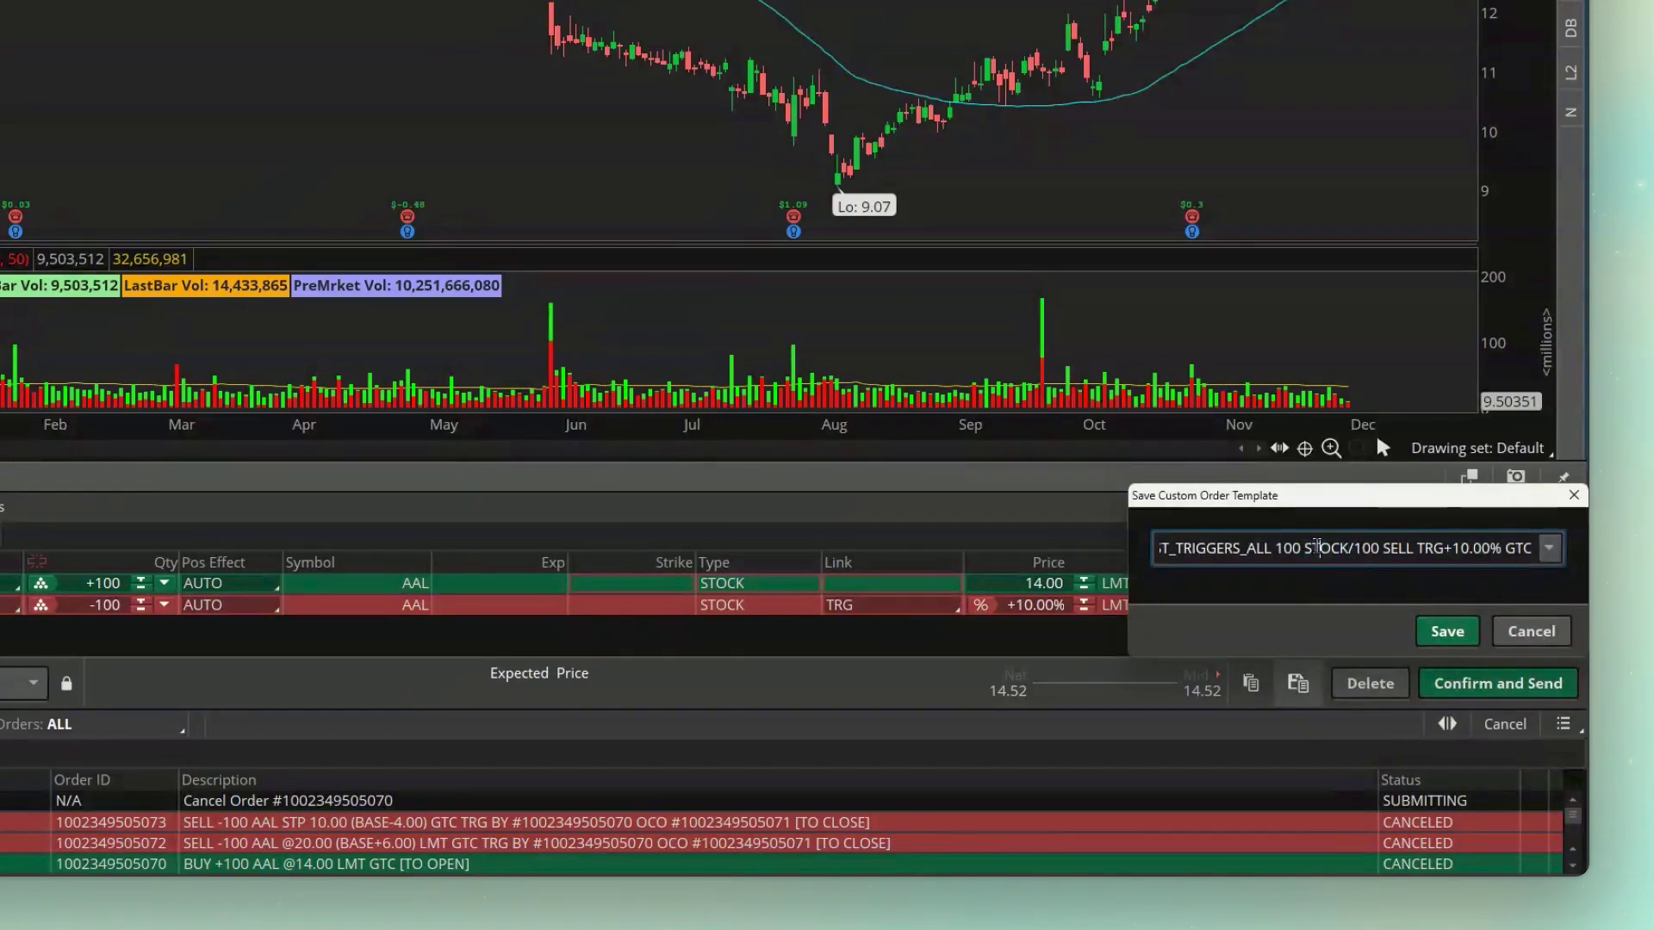
drag(1266, 548, 1542, 548)
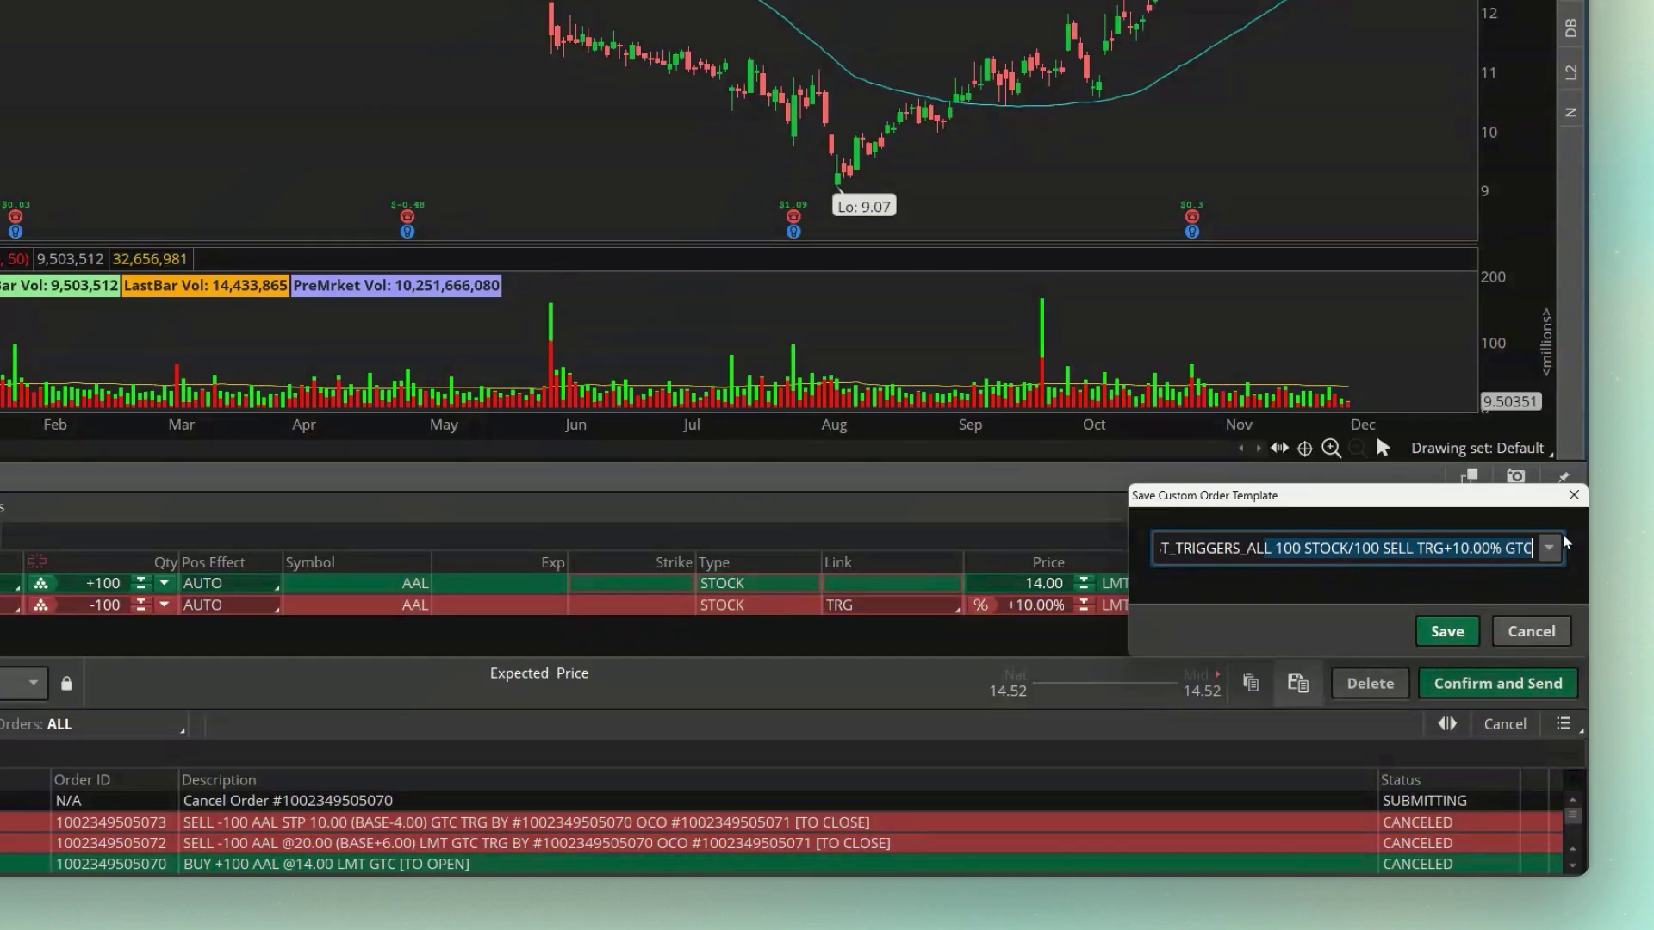
key(BackSpace)
key(BackSpace)
key(BackSpace)
key(BackSpace)
key(BackSpace)
key(BackSpace)
key(BackSpace)
key(BackSpace)
key(BackSpace)
key(BackSpace)
key(BackSpace)
key(BackSpace)
key(BackSpace)
key(BackSpace)
key(BackSpace)
key(BackSpace)
key(BackSpace)
key(BackSpace)
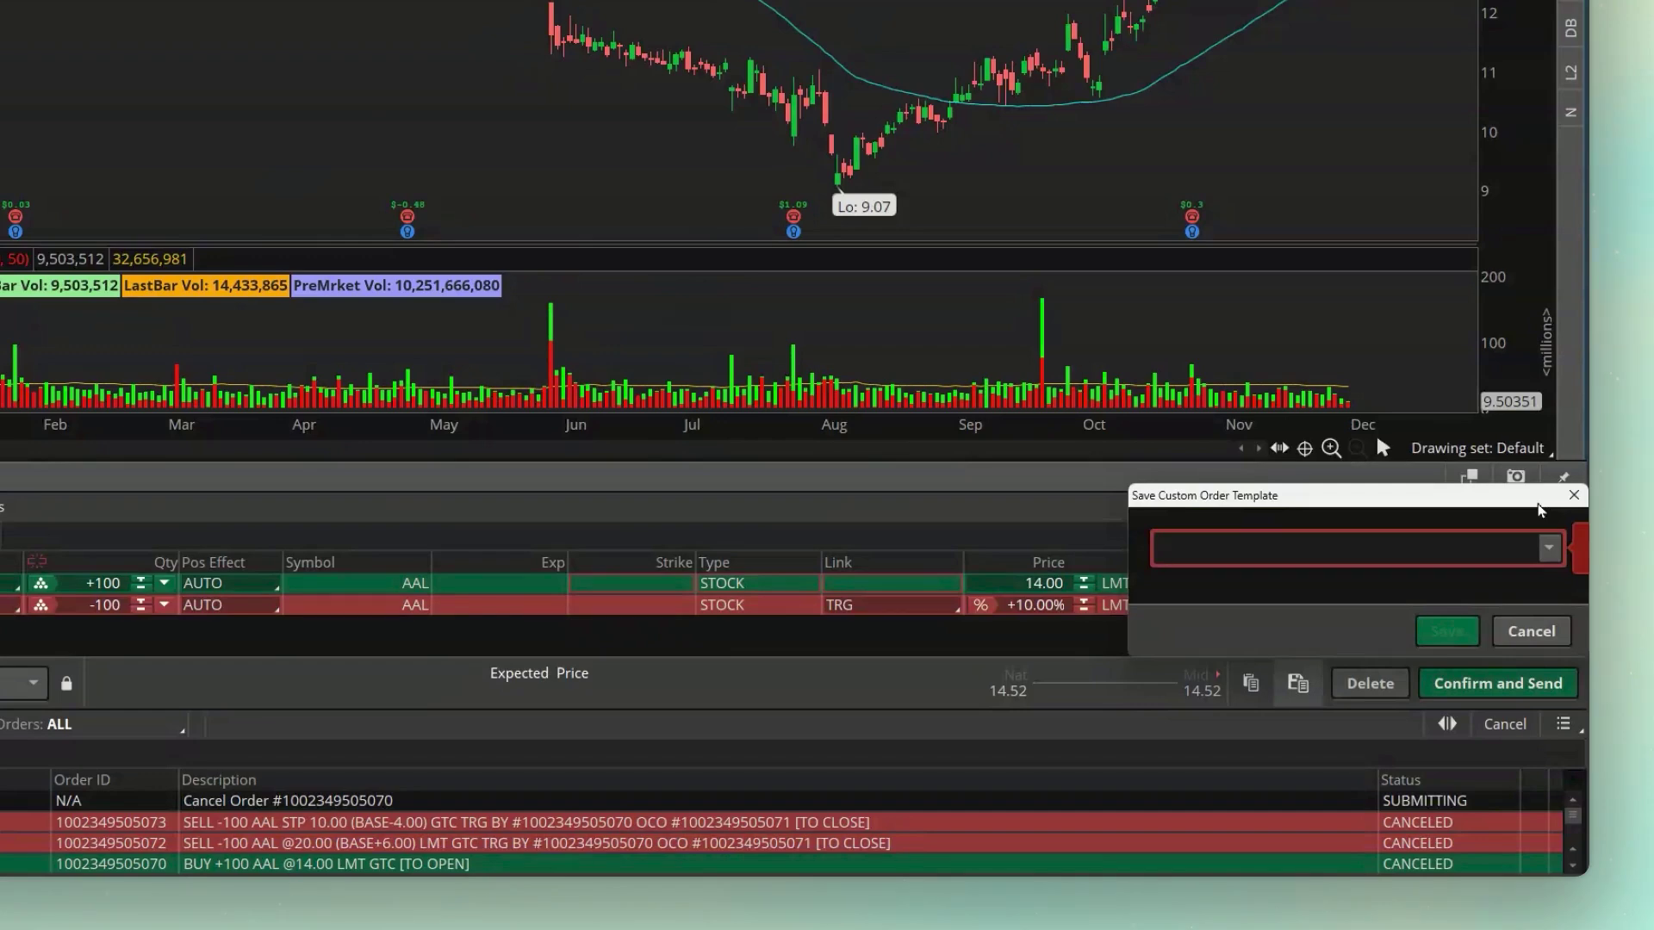
text(10% Profit)
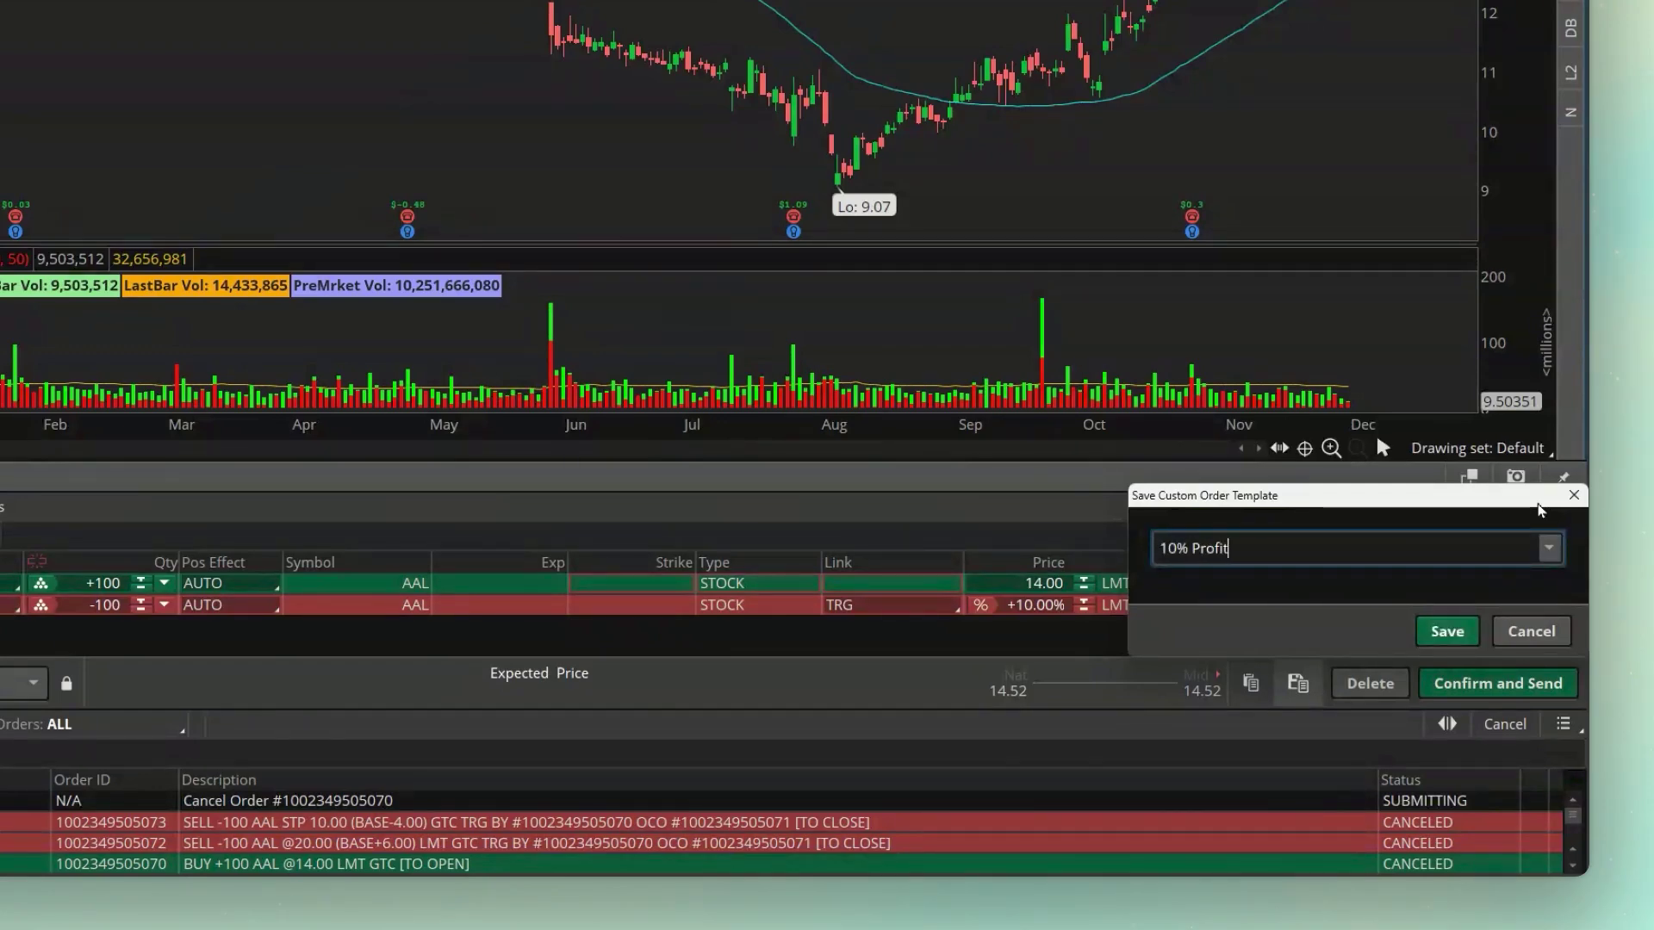
click(1454, 630)
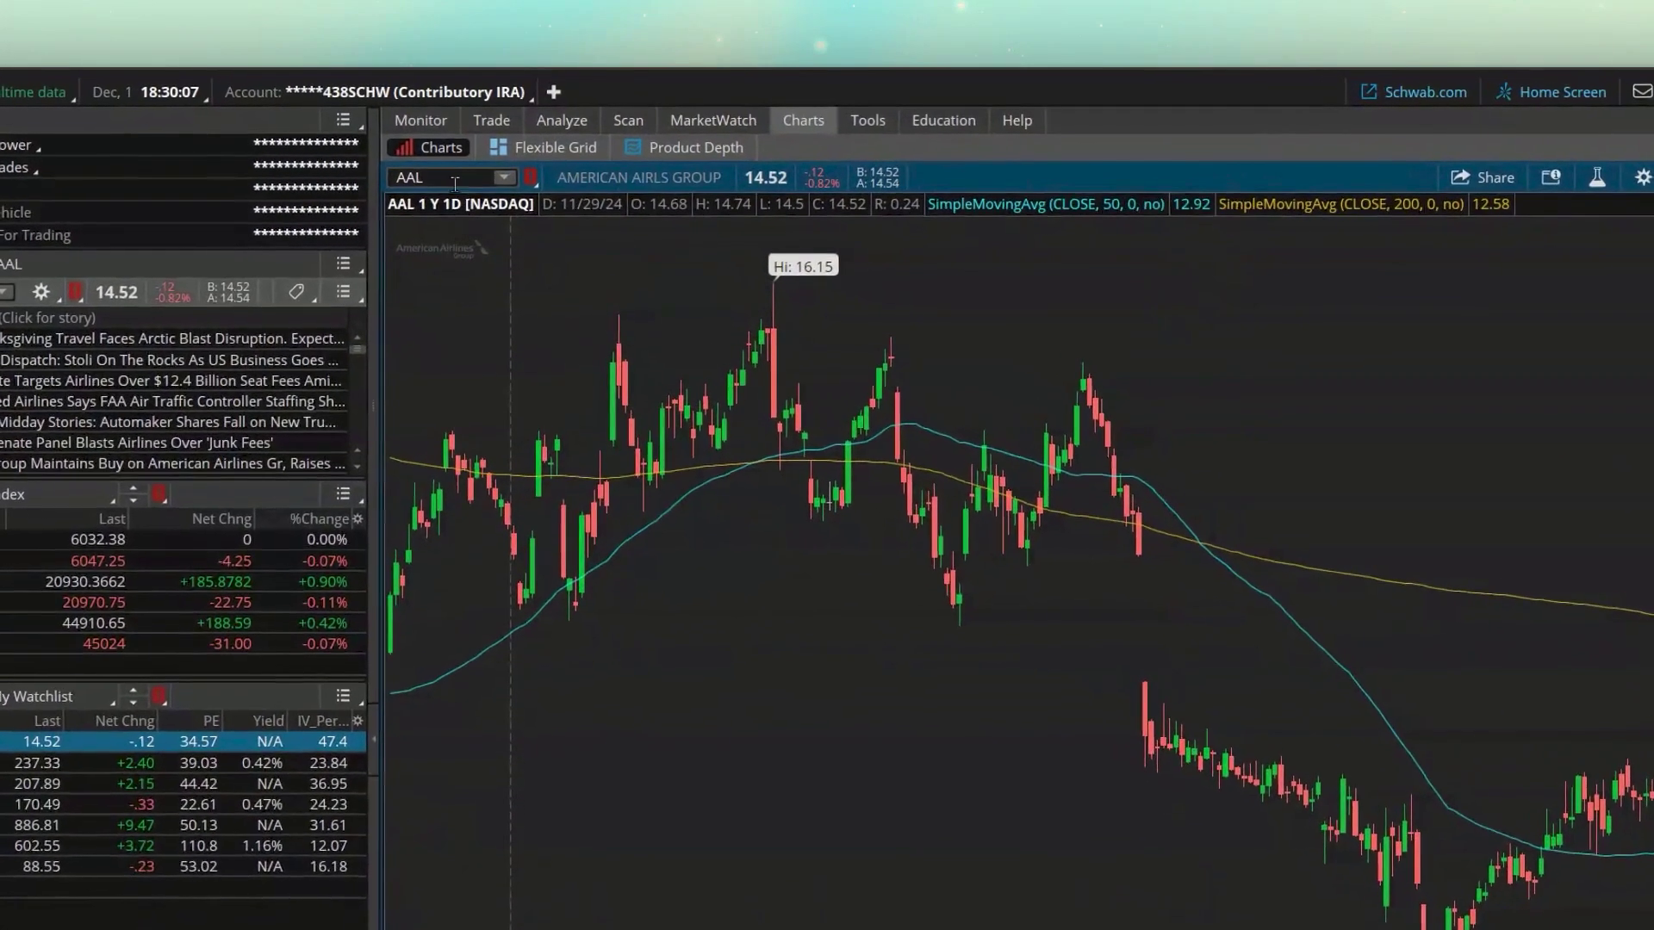
Load AAPL on the chart and create a custom buy order from the "10% Profit" template.
click(452, 179)
text(AAPL)
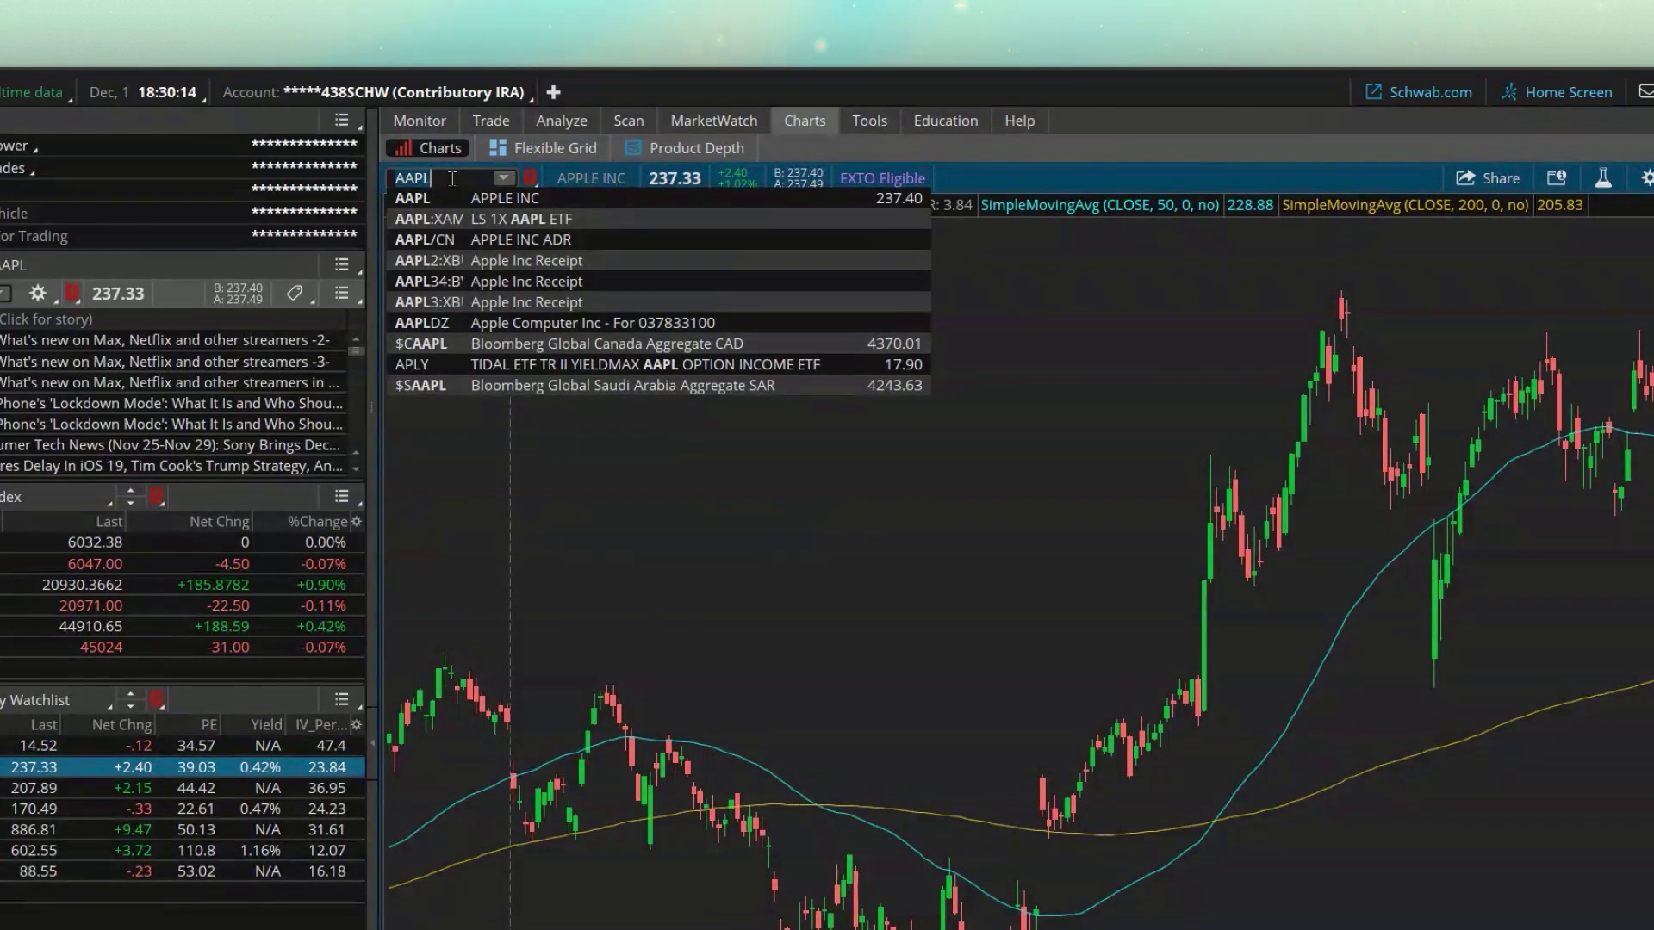
click(682, 184)
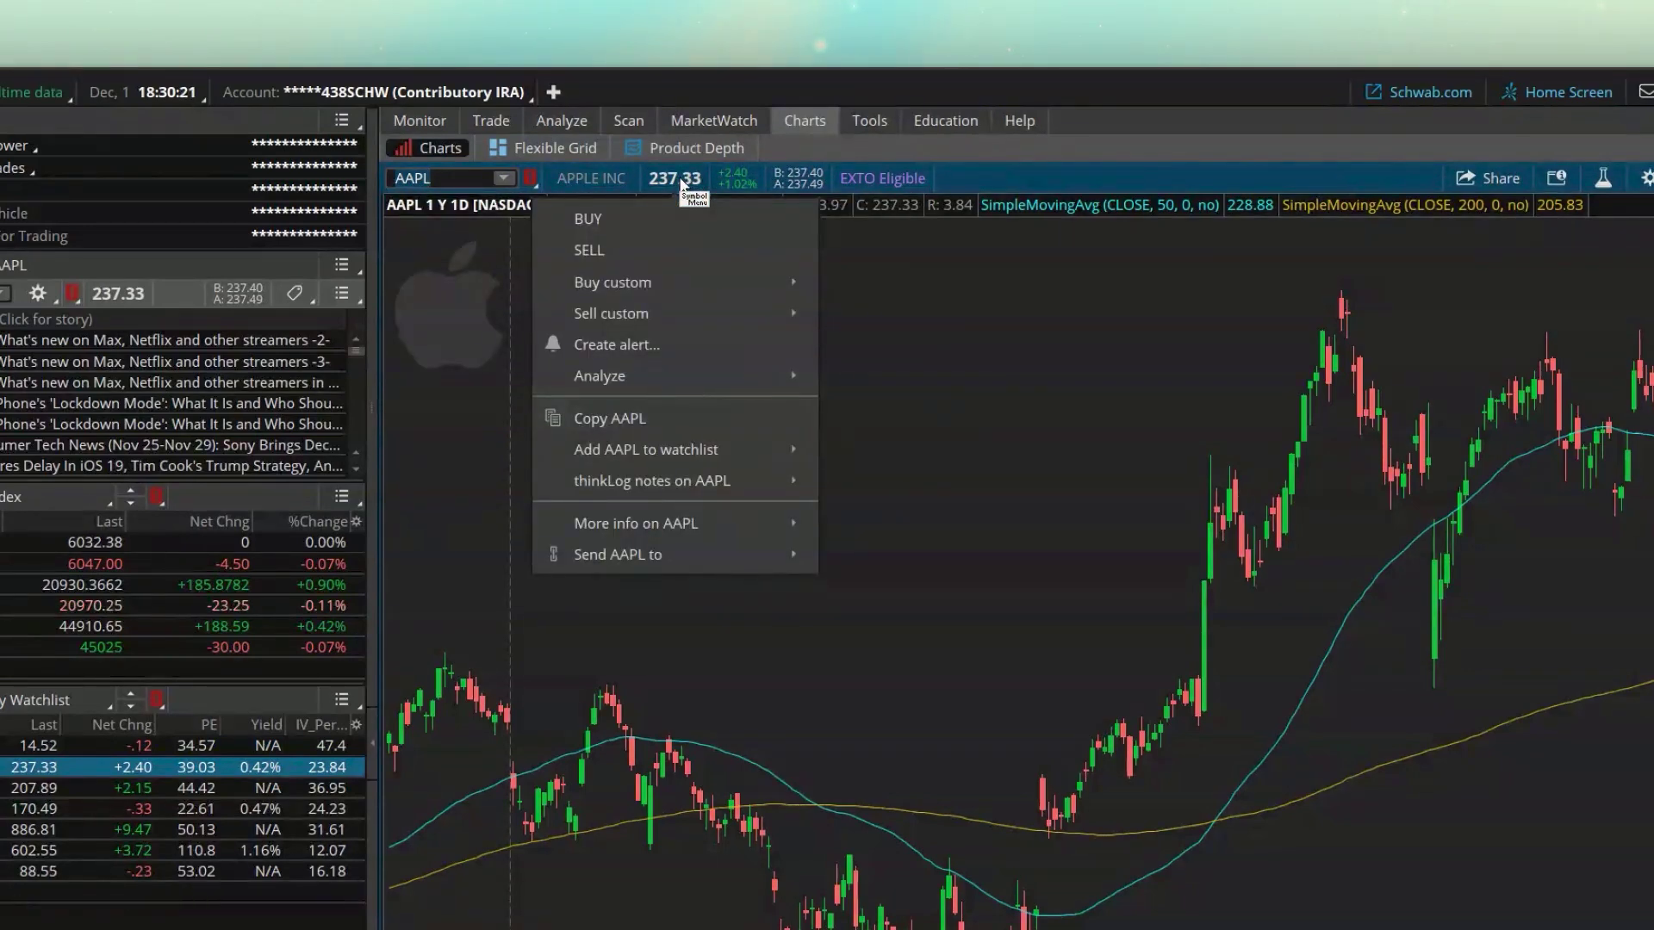
mouse_move(692, 298)
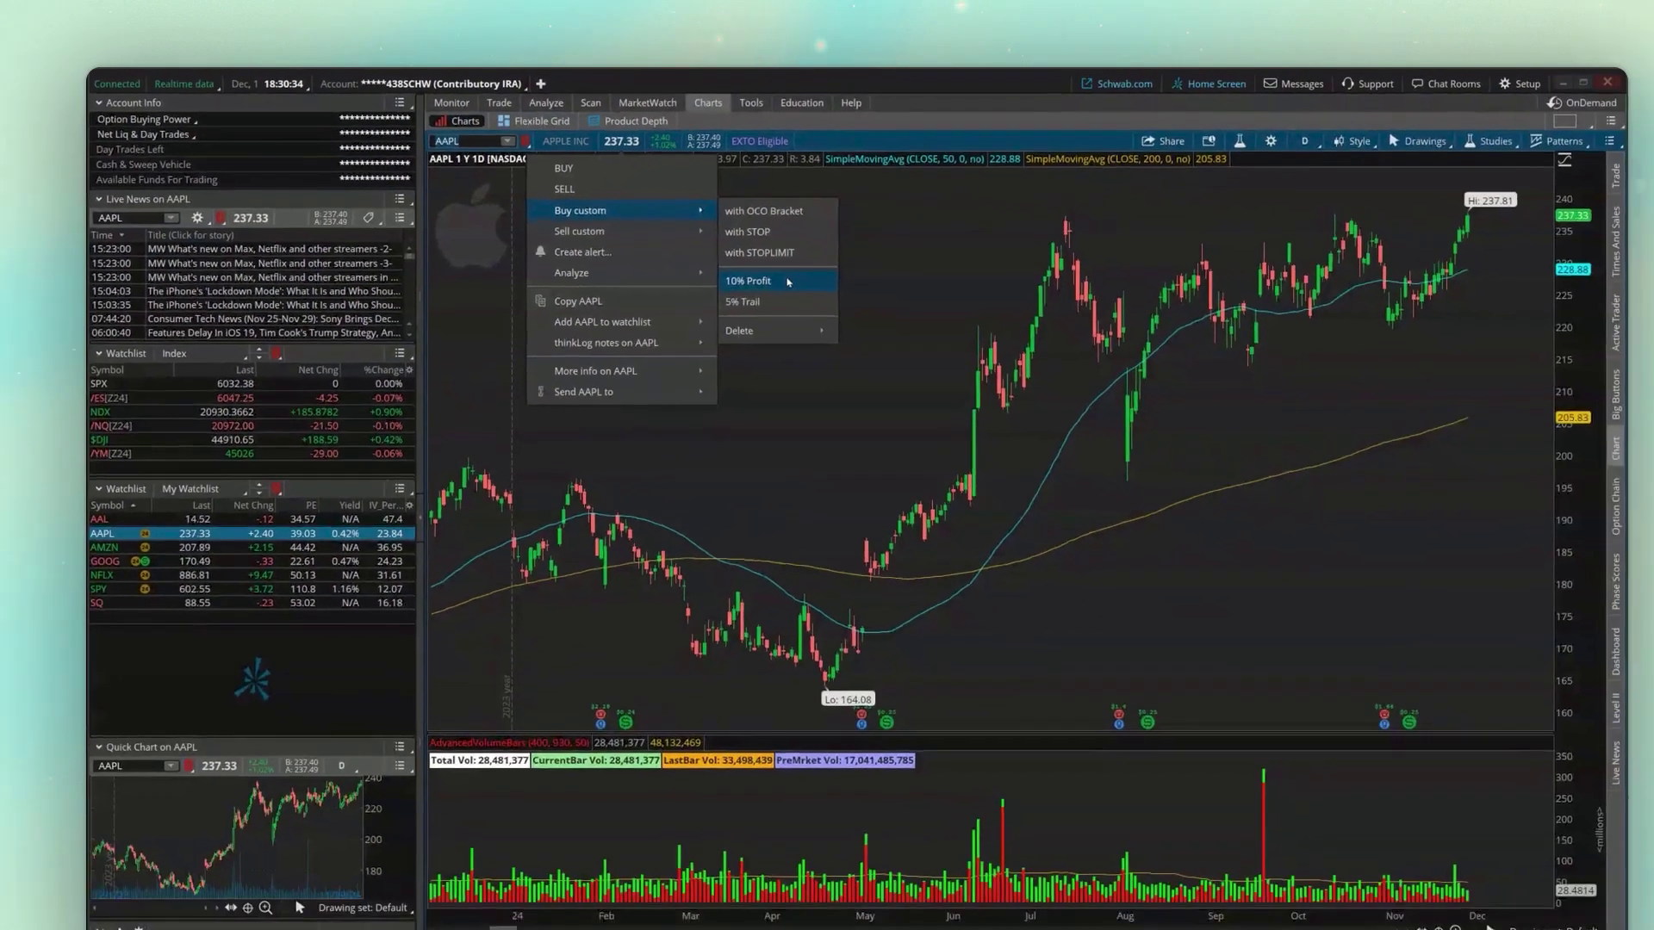
click(922, 387)
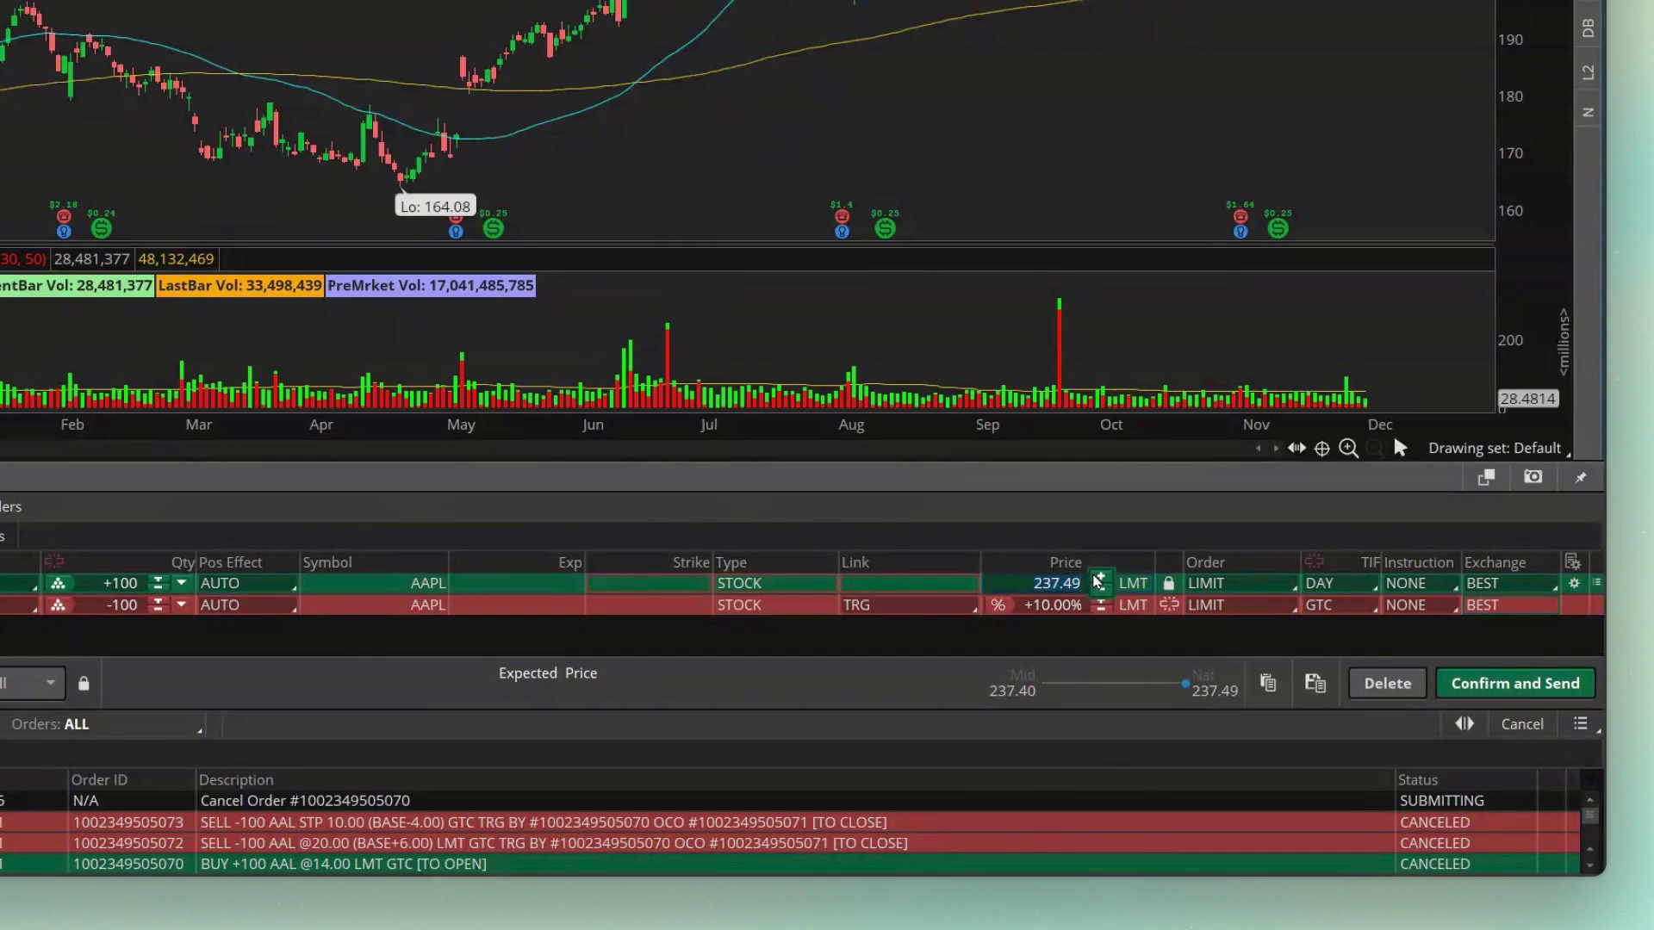
Set the AAPL buy order's limit price to 230, keeping the sell leg's percentage offset.
text(239)
key(BackSpace)
text(0)
click(1060, 610)
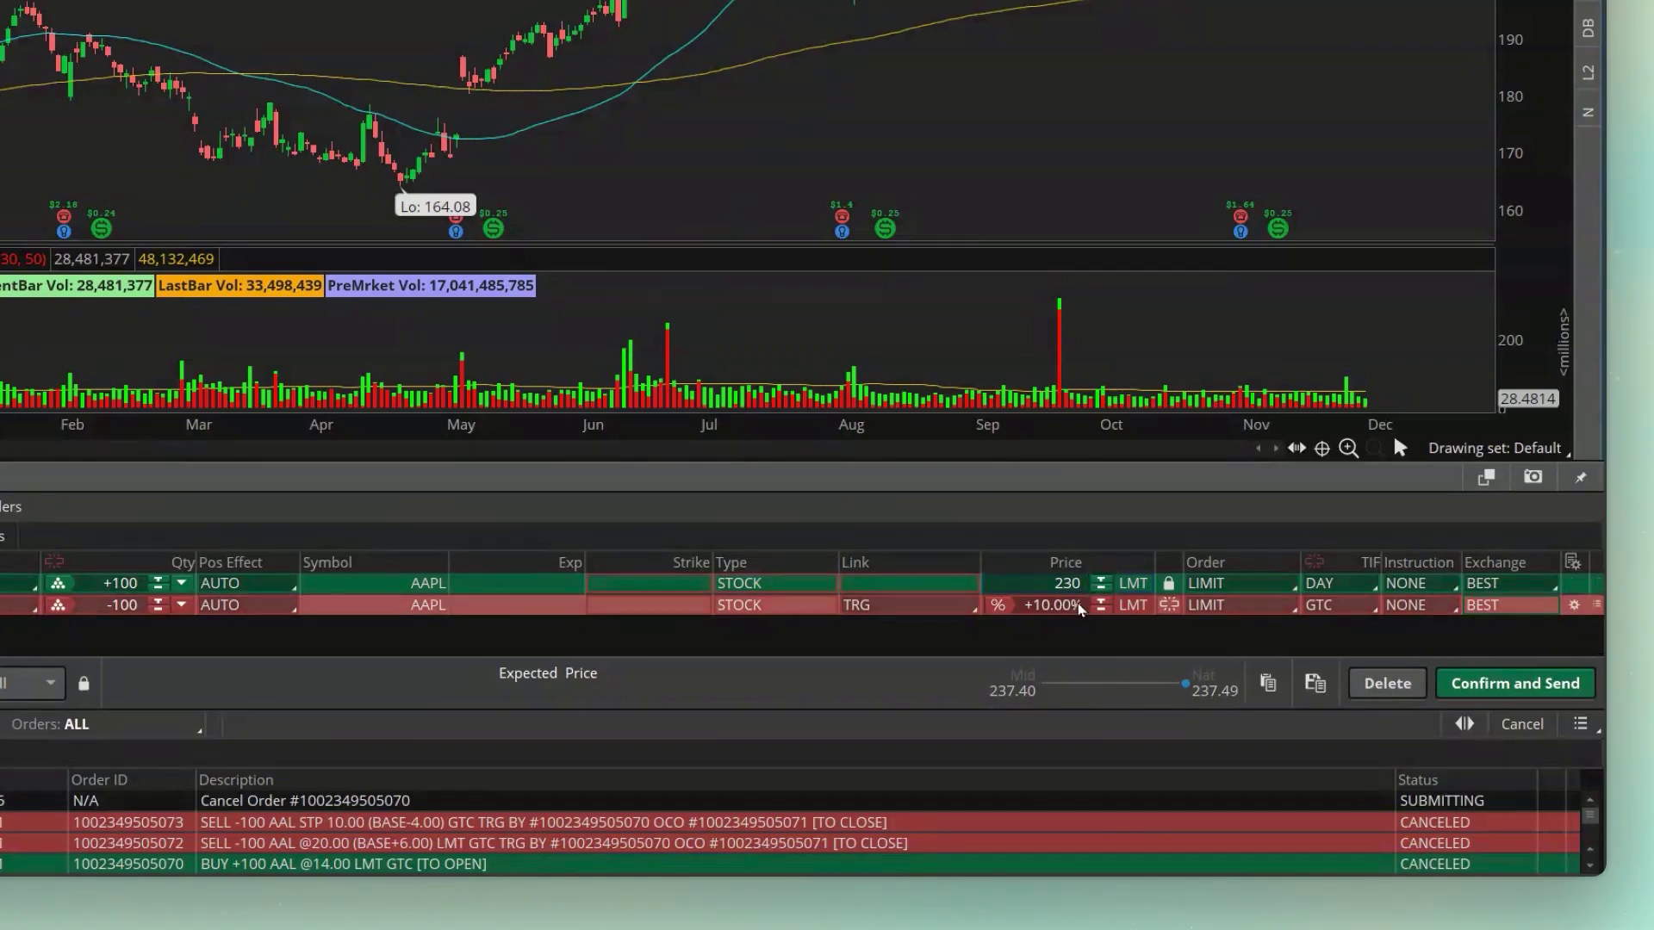
click(1056, 583)
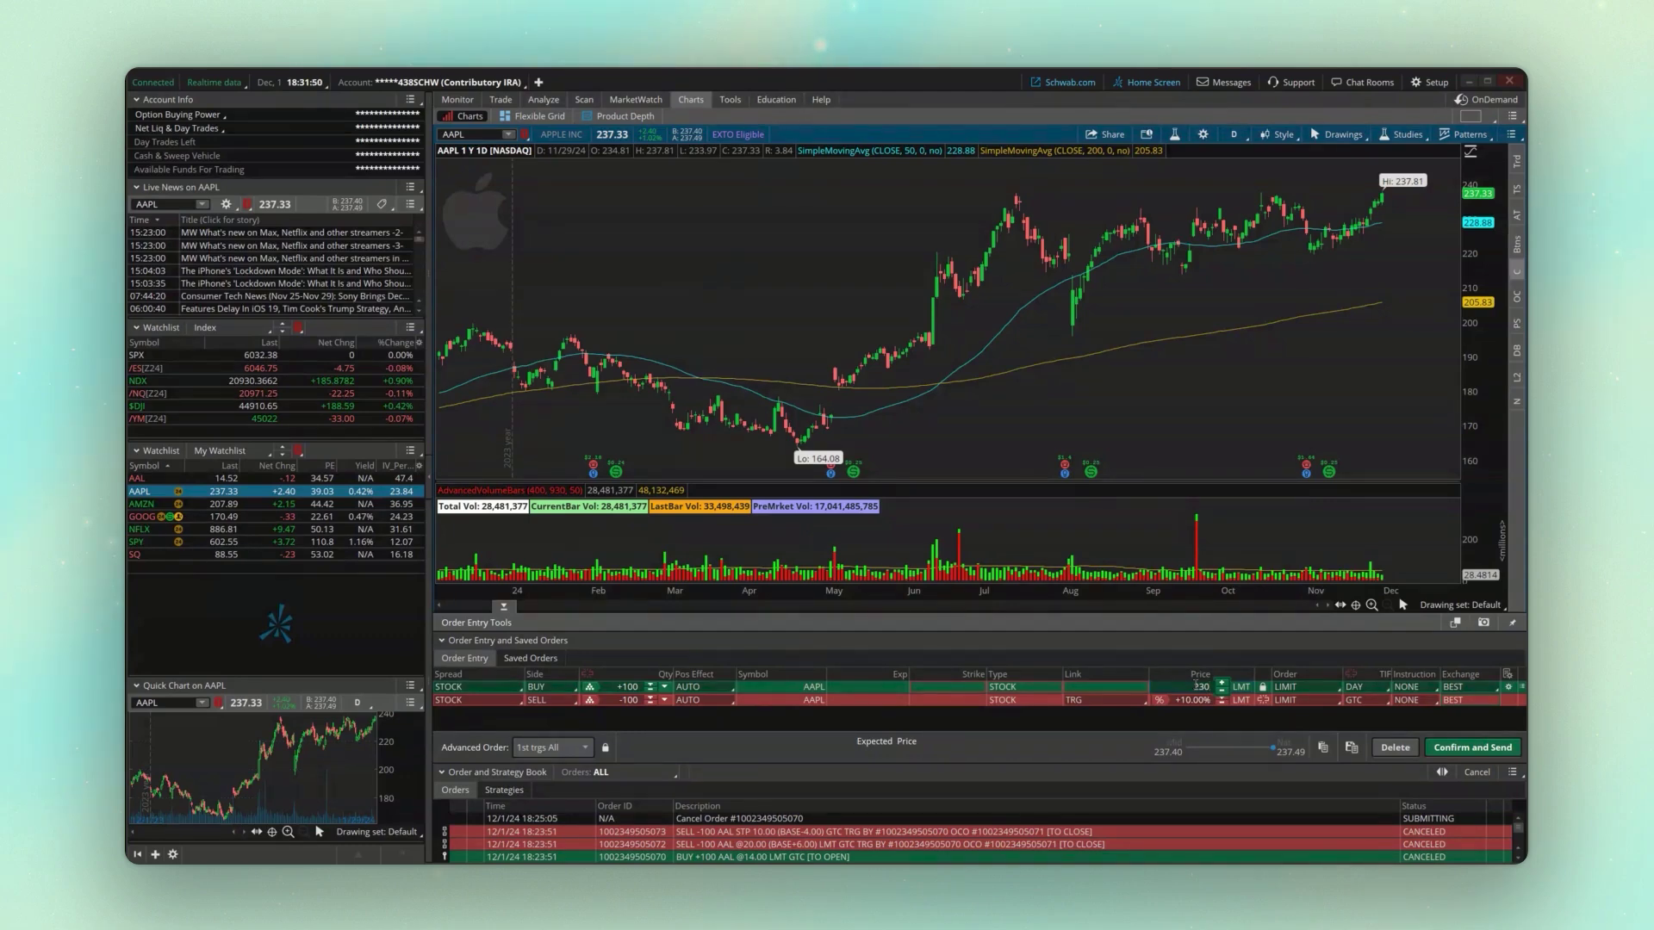
Delete the template-based AAPL order and create a plain buy order for AAPL from the chart.
click(1397, 747)
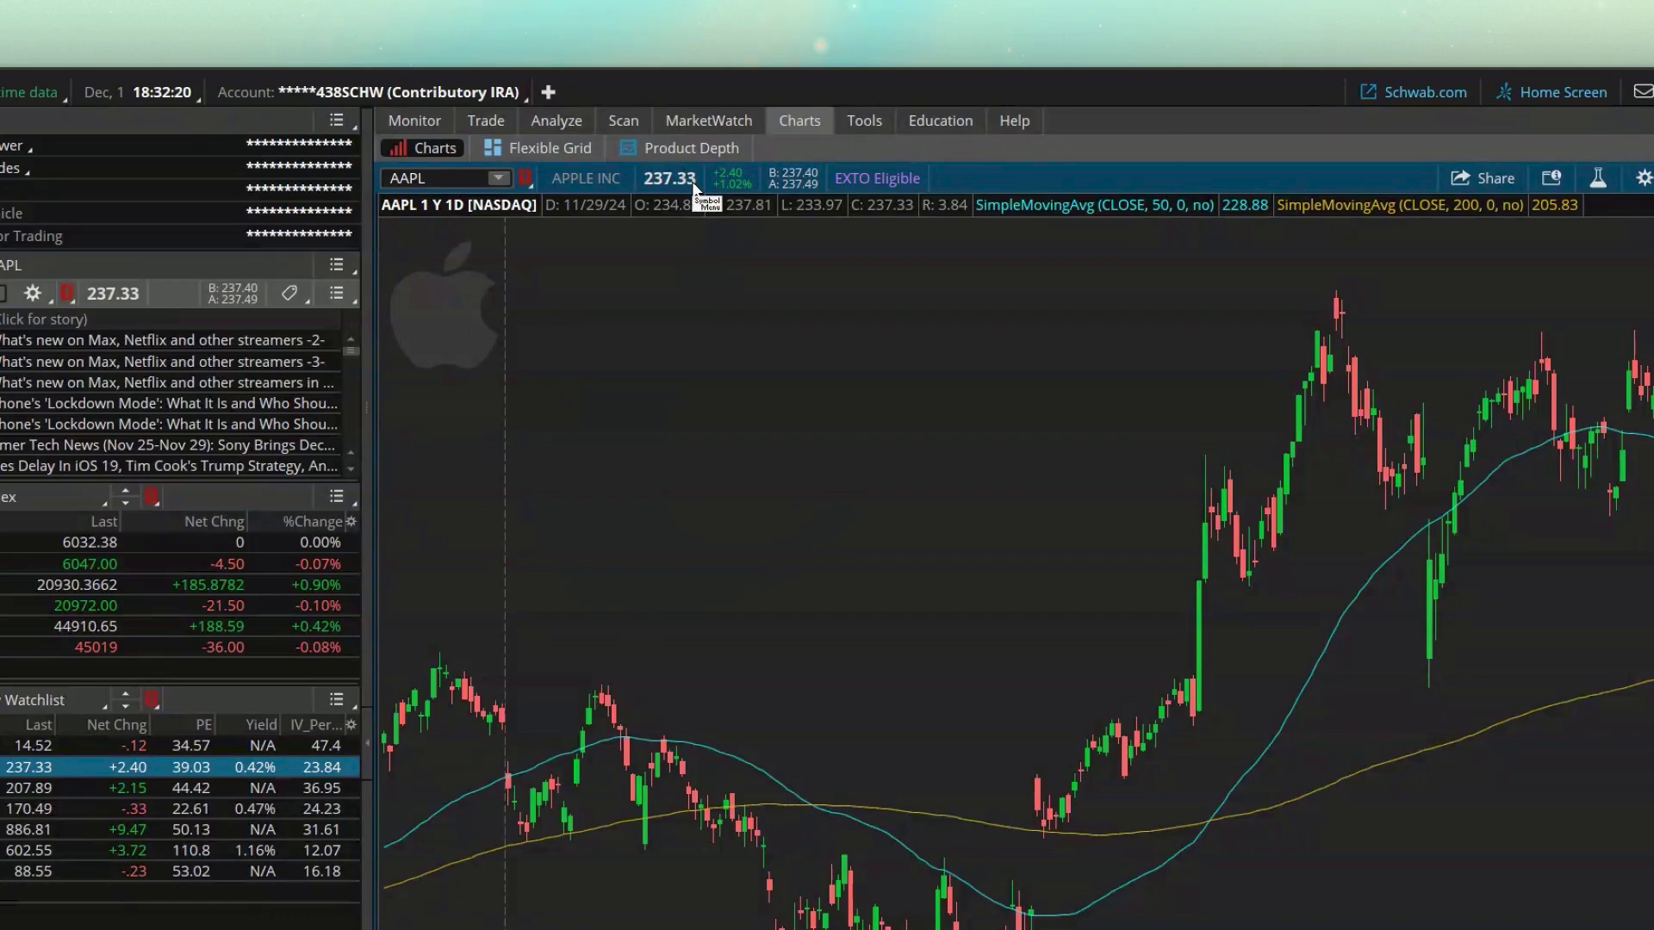
click(695, 187)
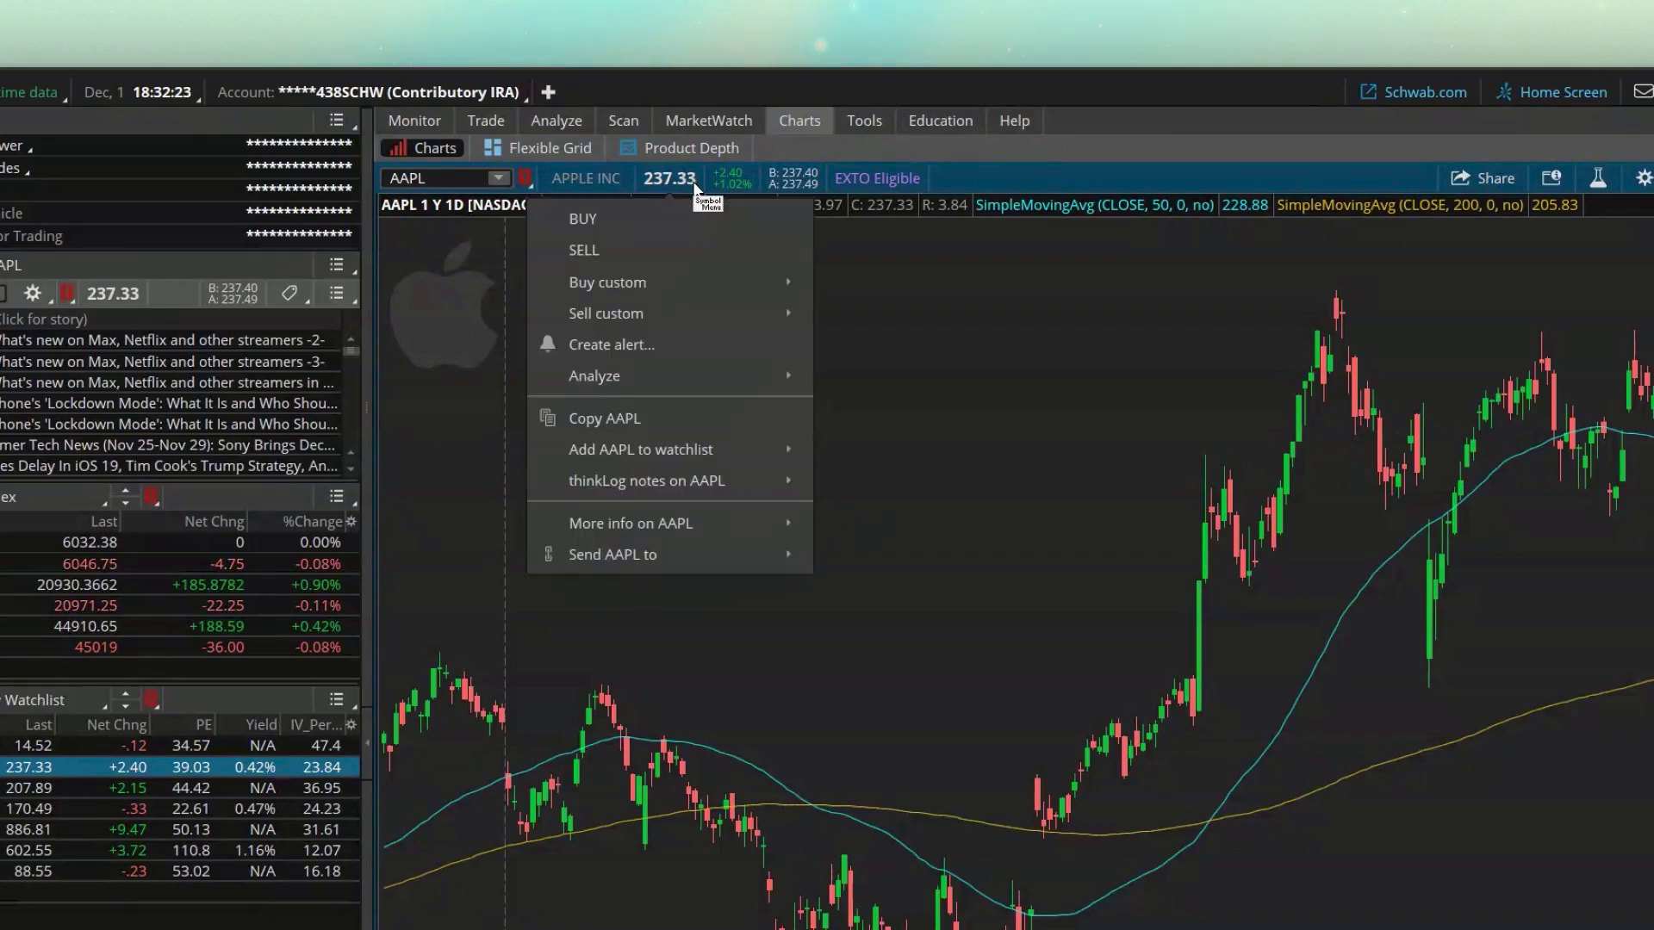
mouse_move(668, 277)
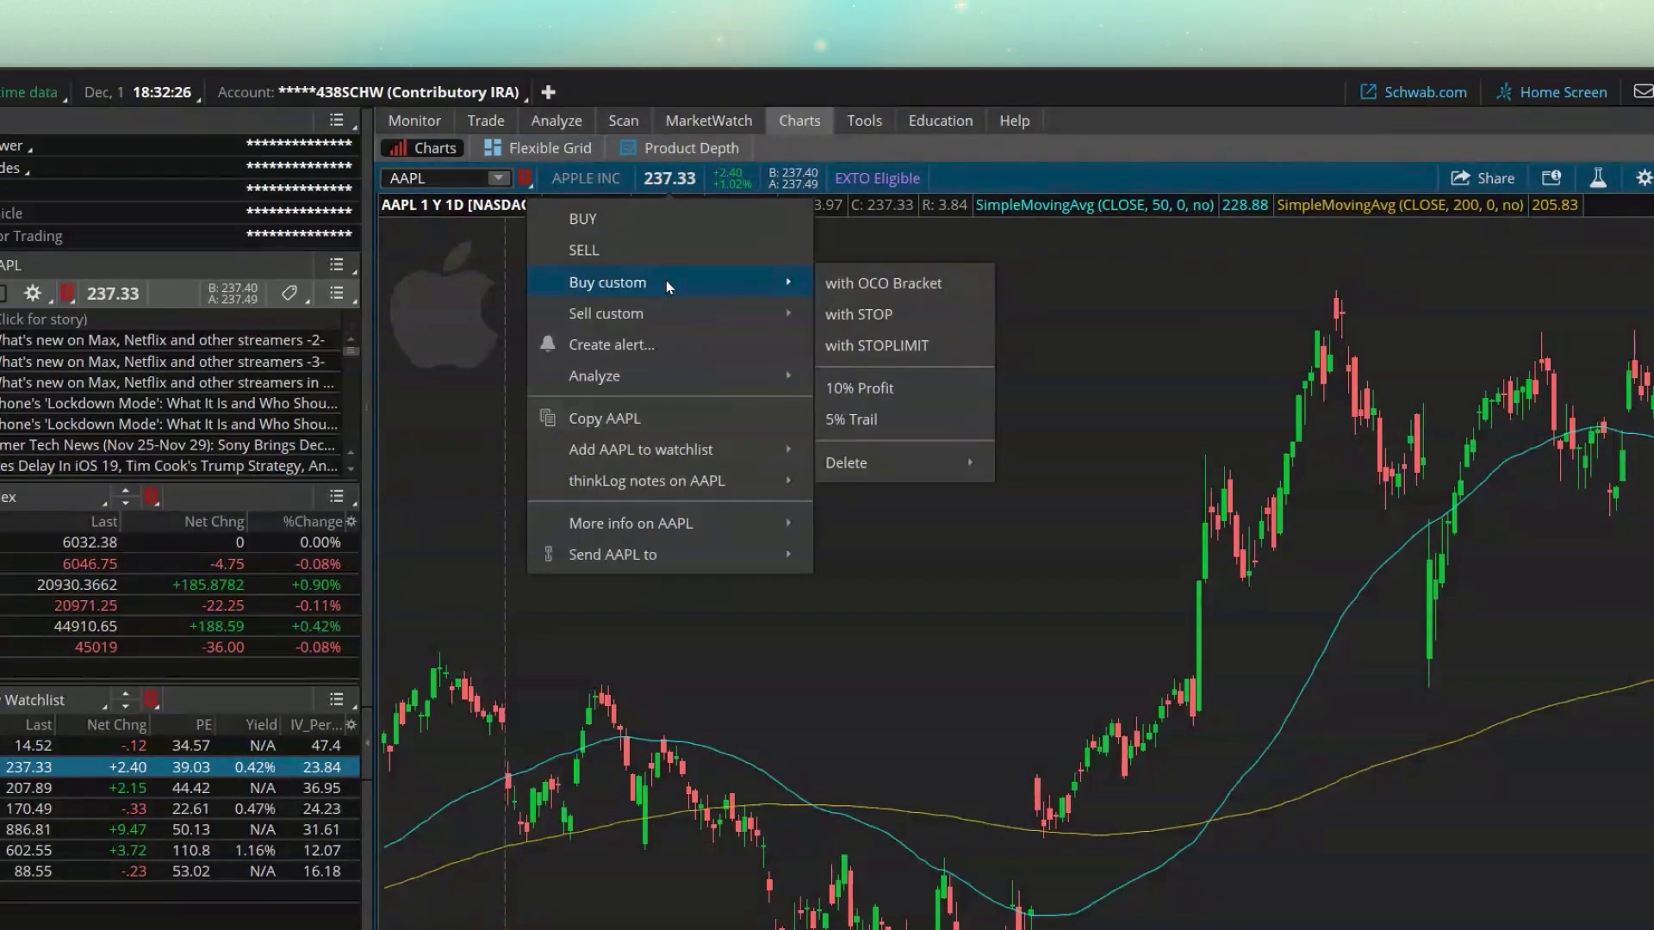
click(623, 214)
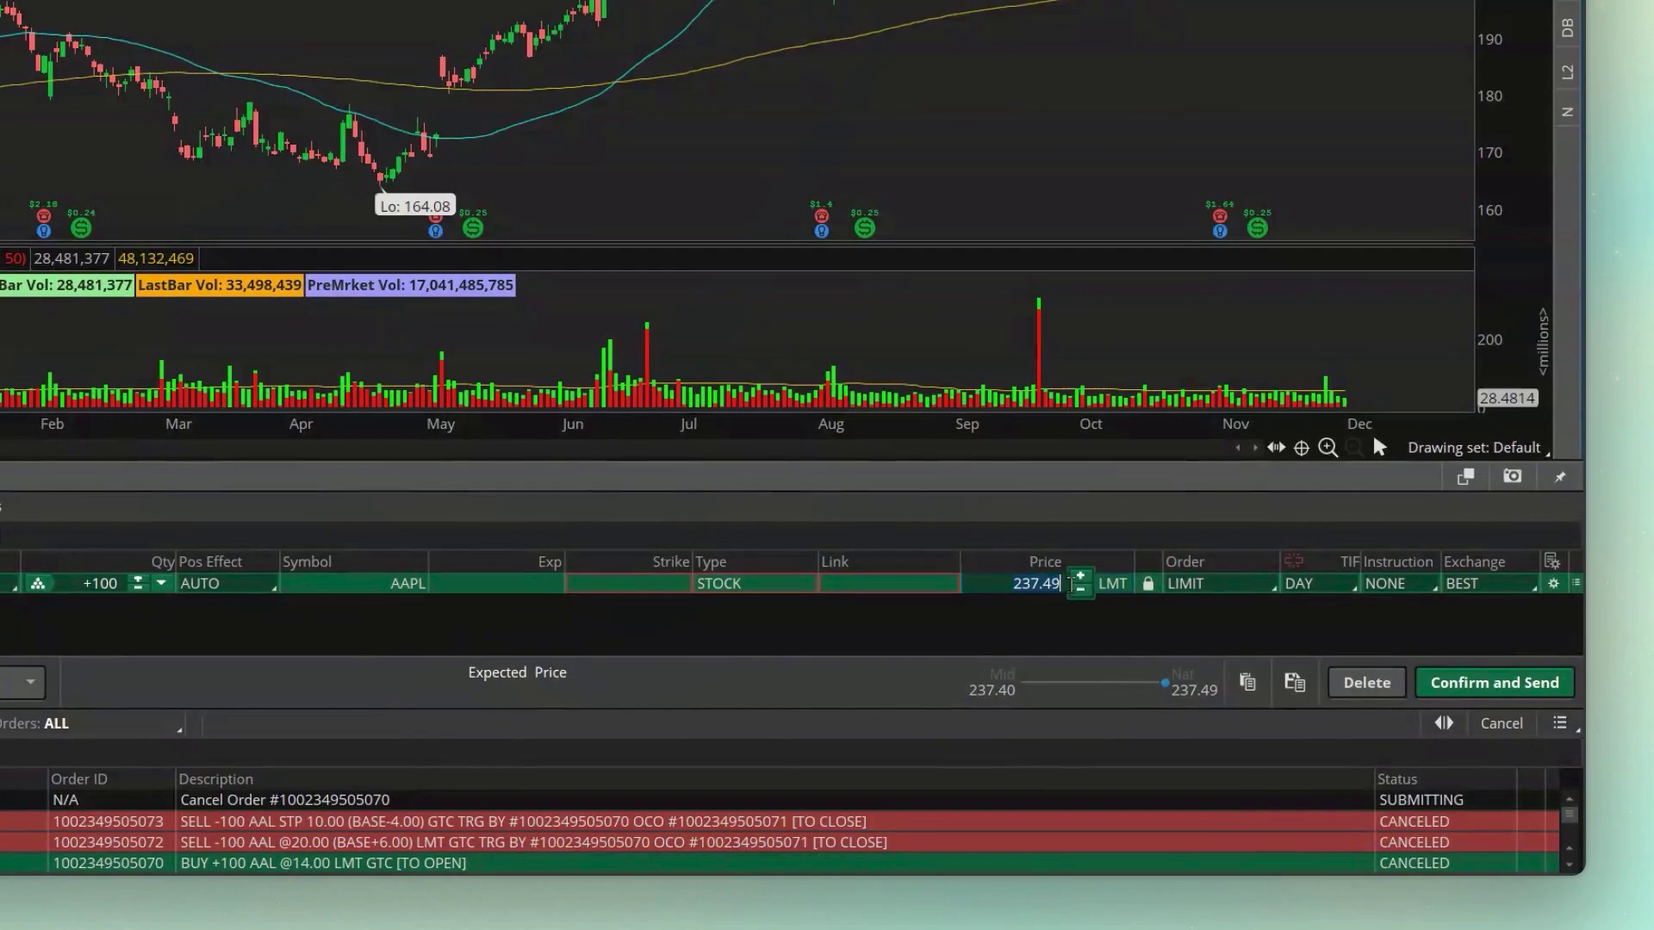
Set the new AAPL buy order's limit price to 230.
click(1197, 687)
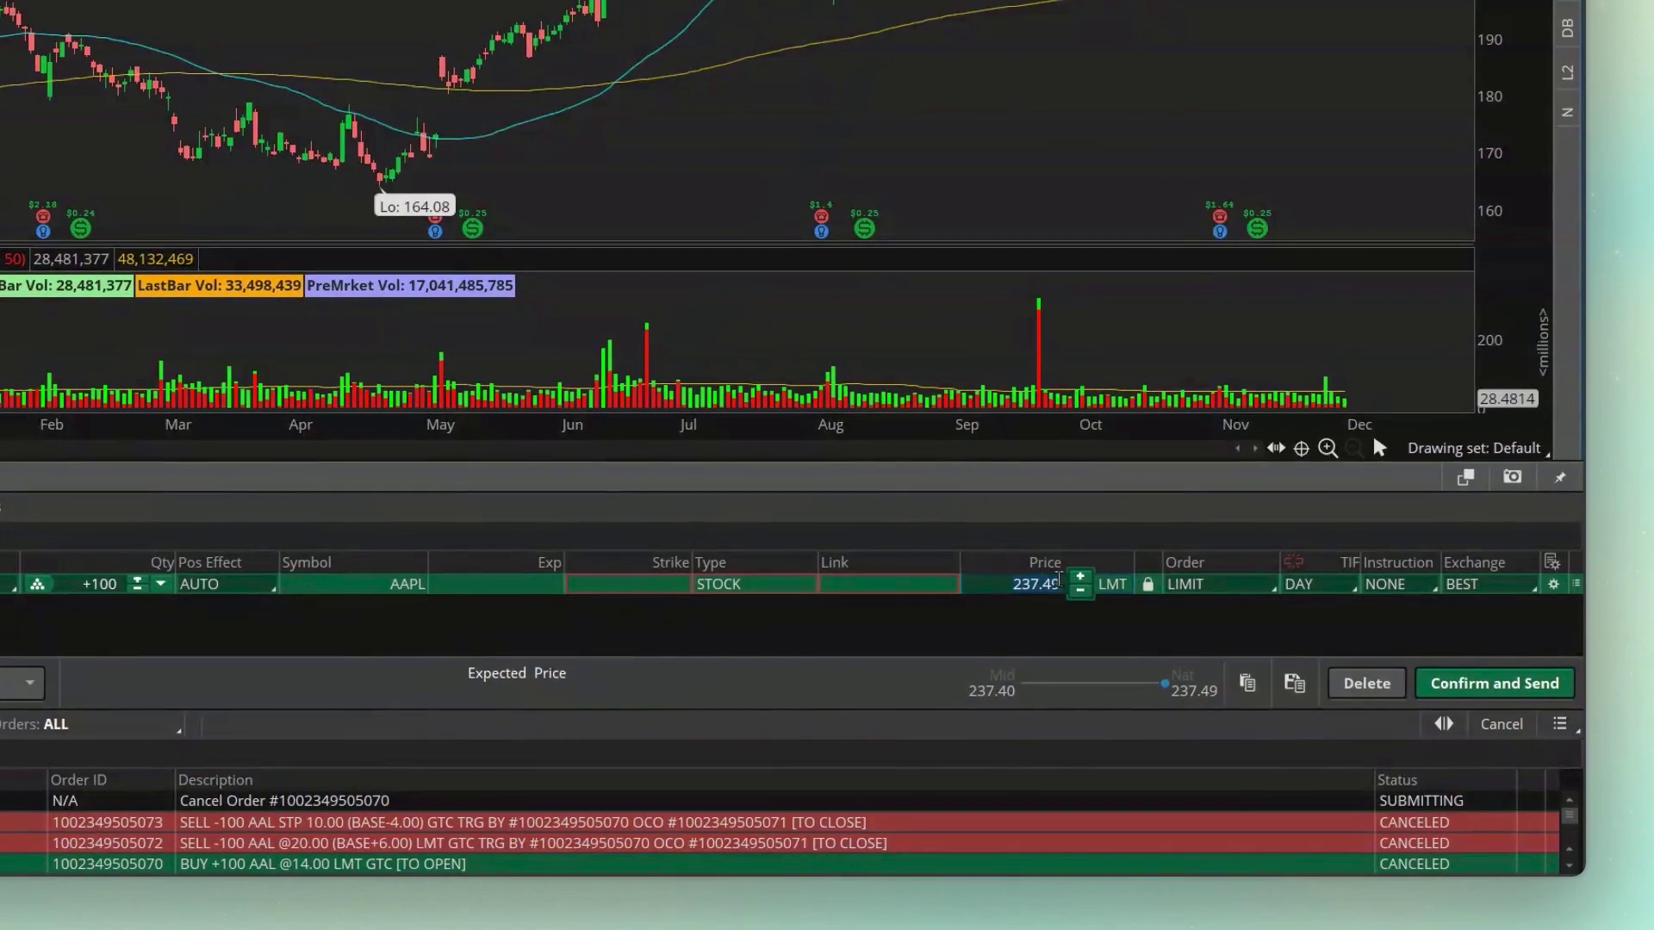
key(BackSpace)
text(230)
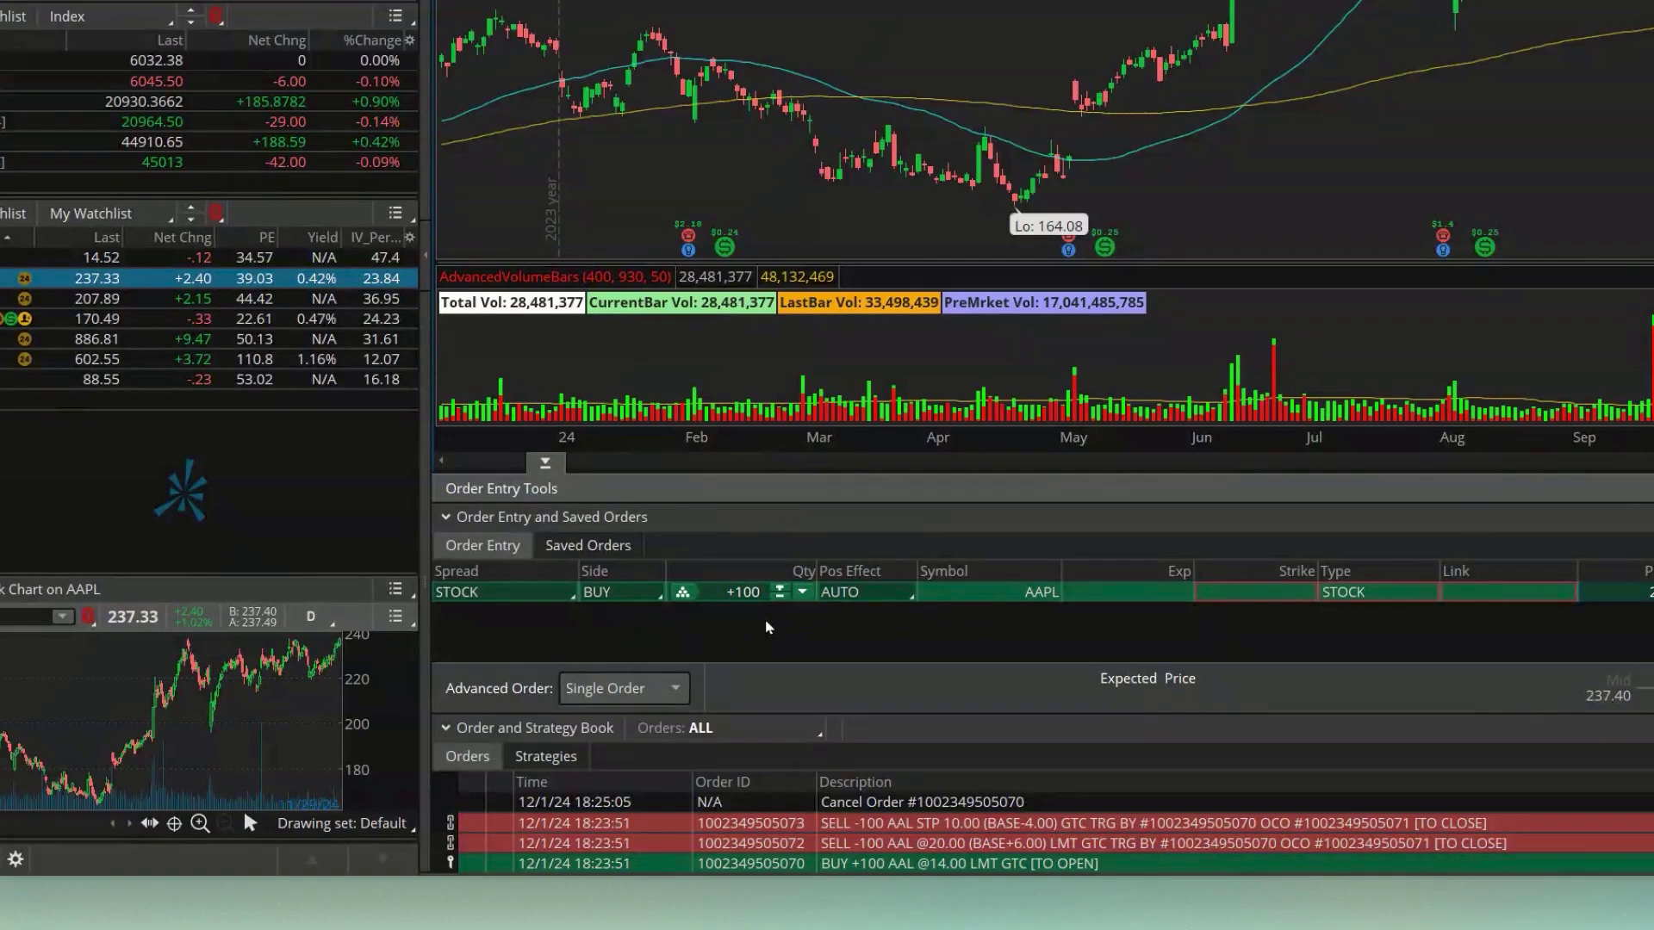
Set the advanced order type to 1st trgs Seq and create an opposite sell order from the AAPL buy order.
click(674, 690)
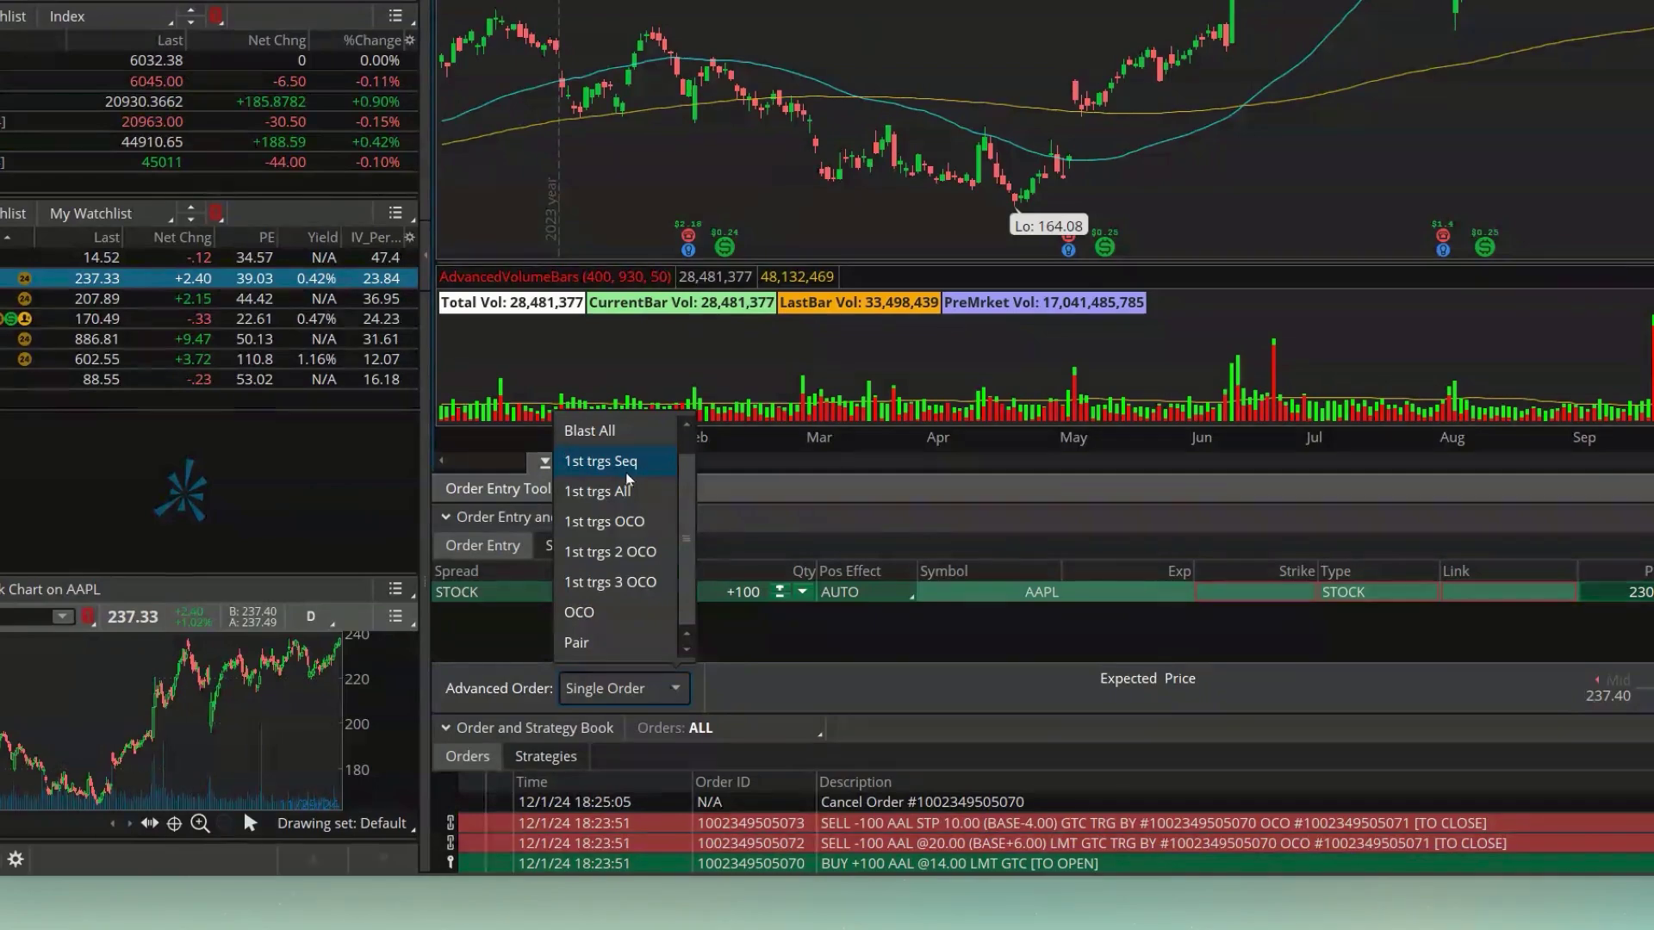
click(646, 465)
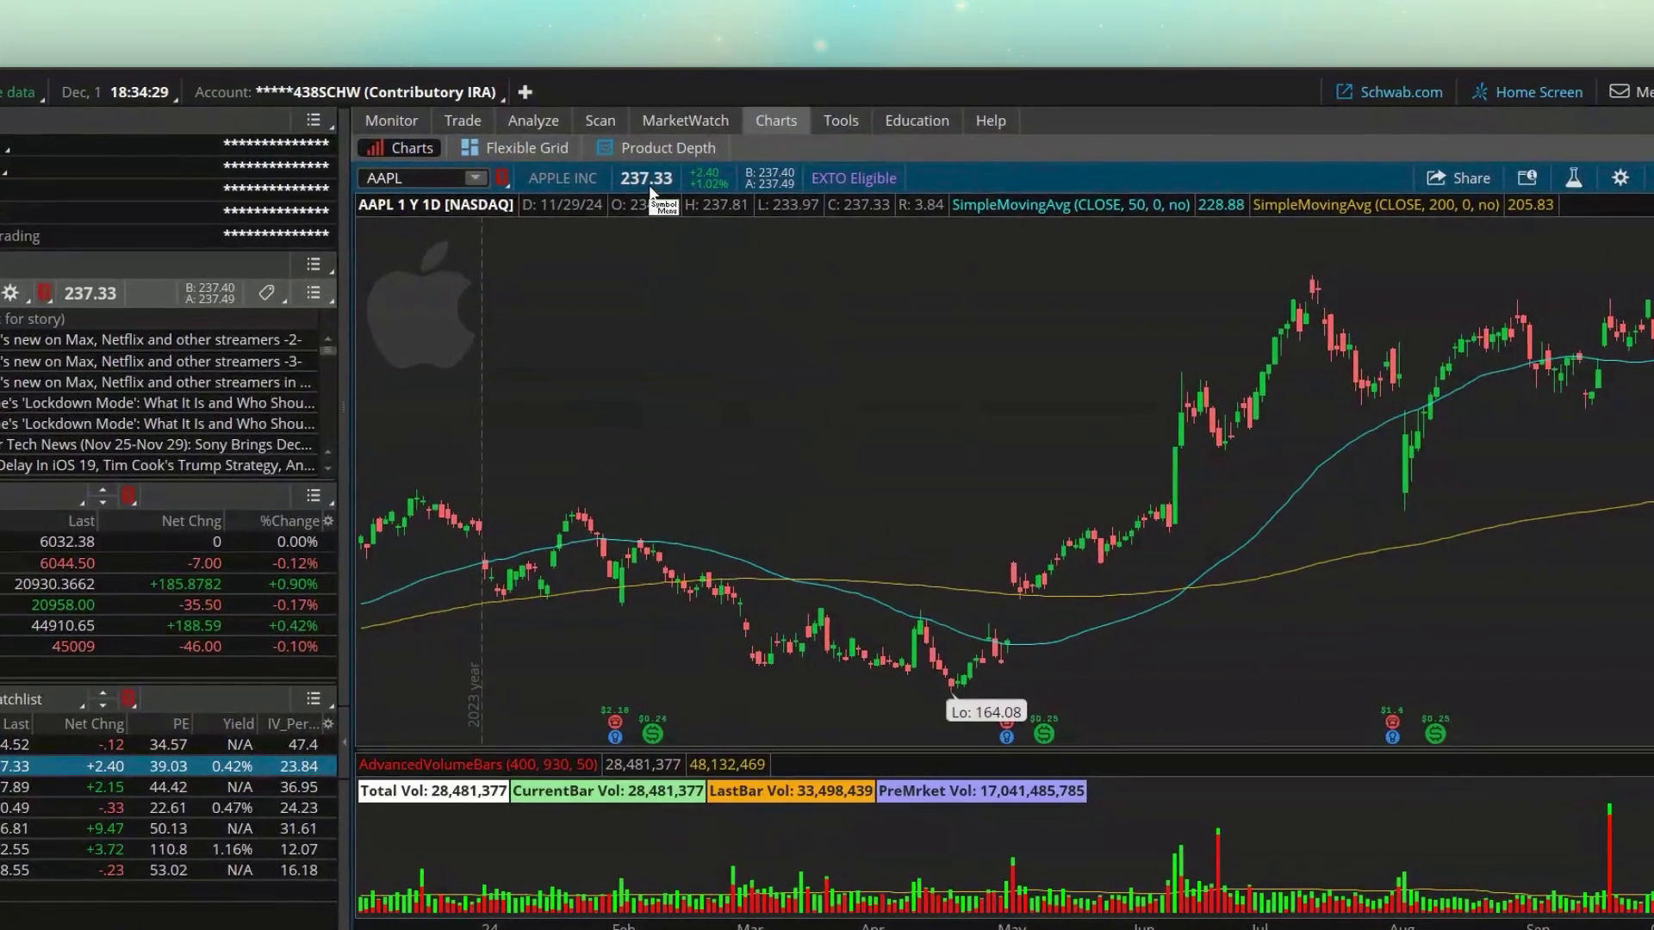
click(650, 191)
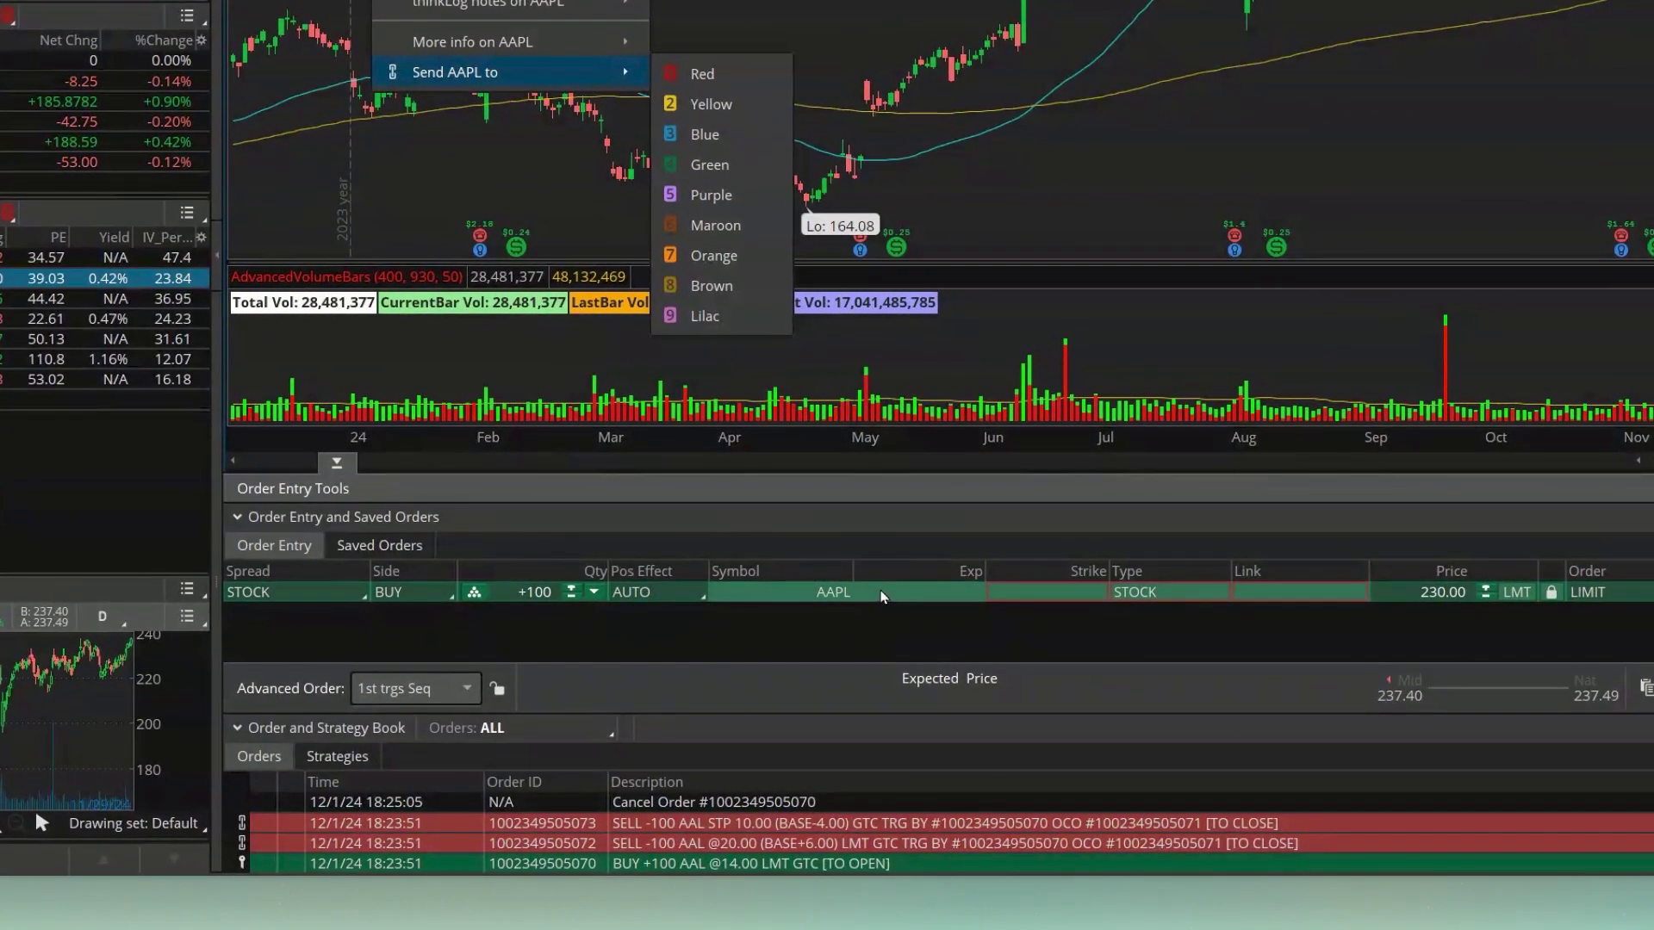
right_click(882, 594)
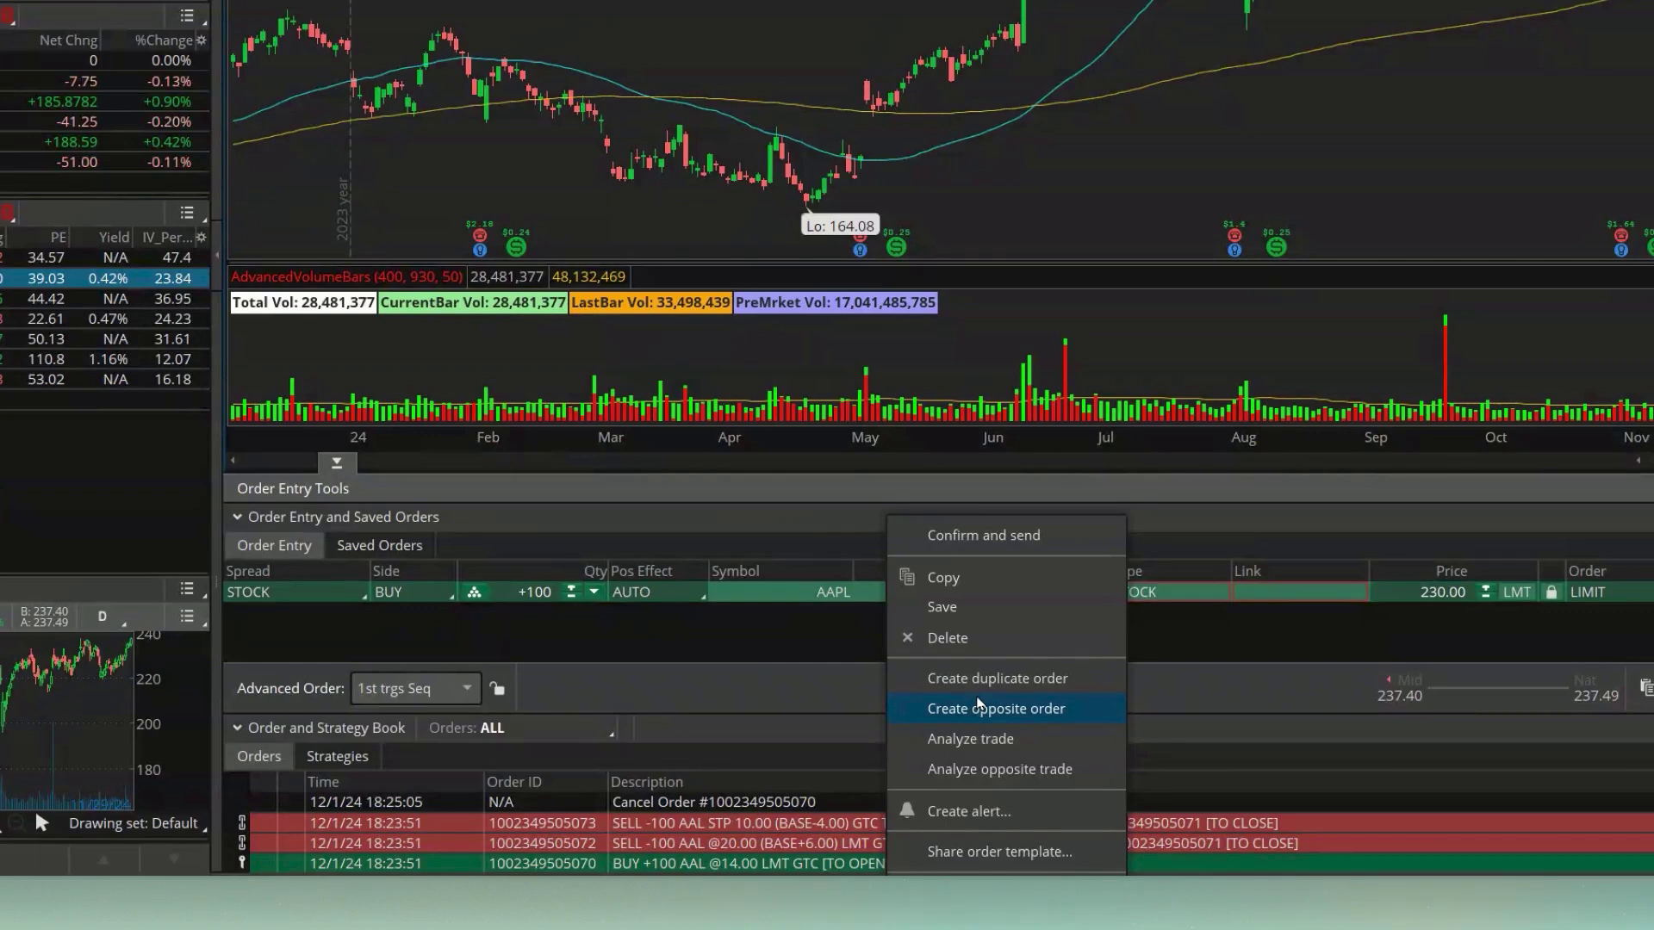
click(977, 706)
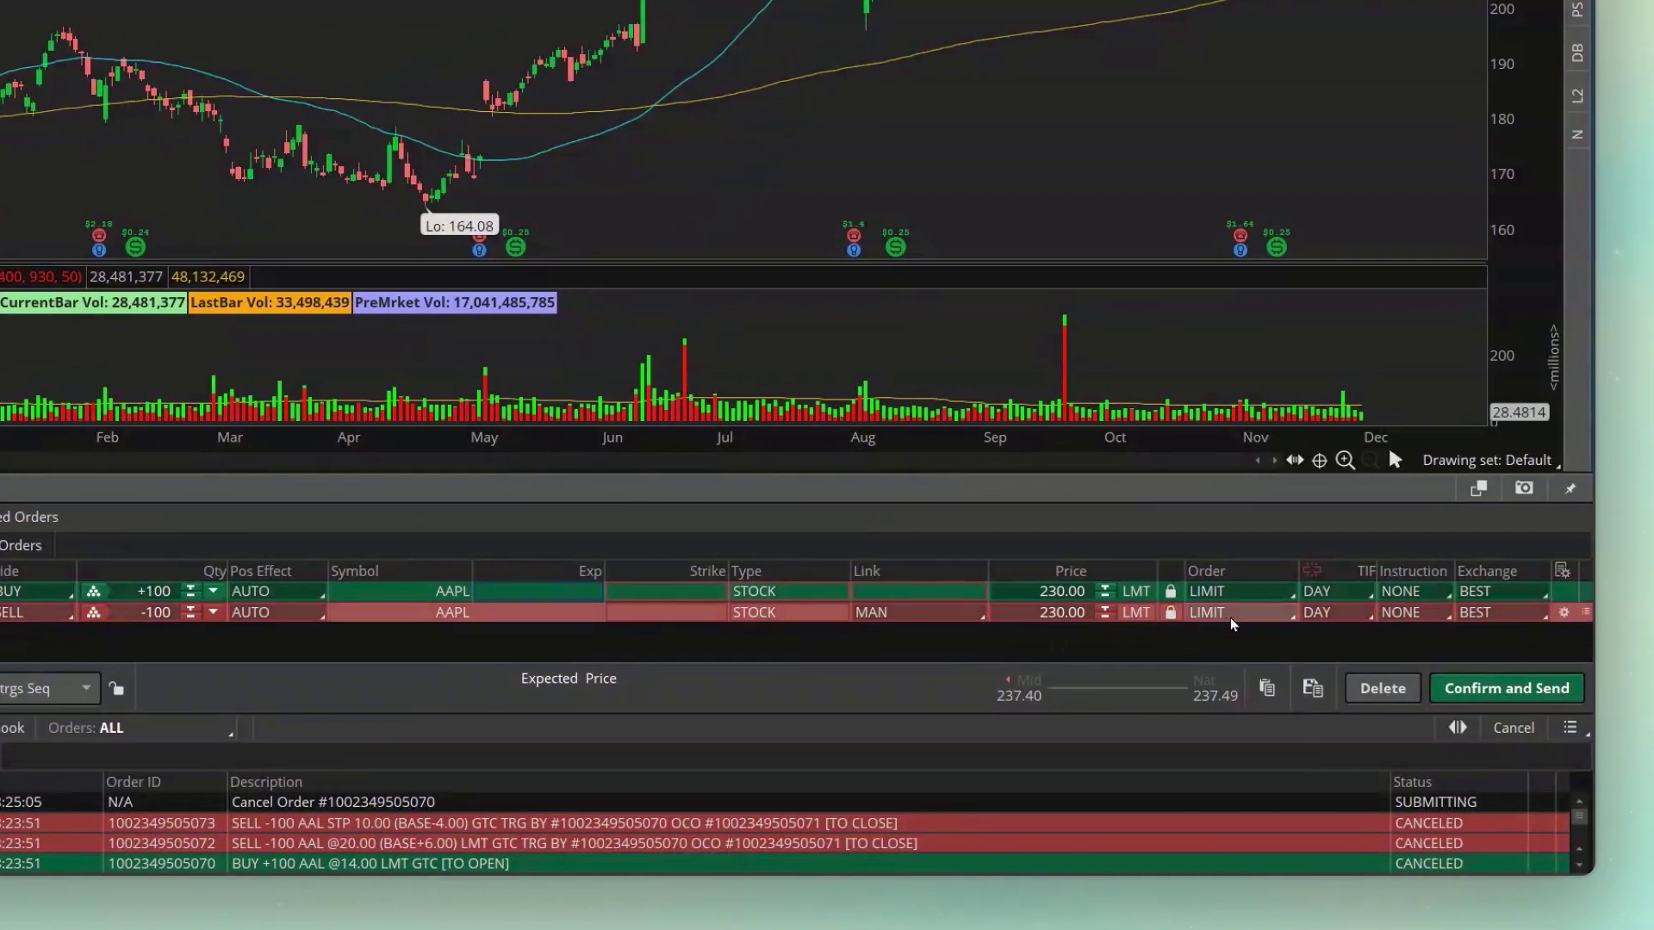
Change the sell leg to a TRAILSTOP order and set its trailing offset to -5.00% in percentage mode.
click(1233, 613)
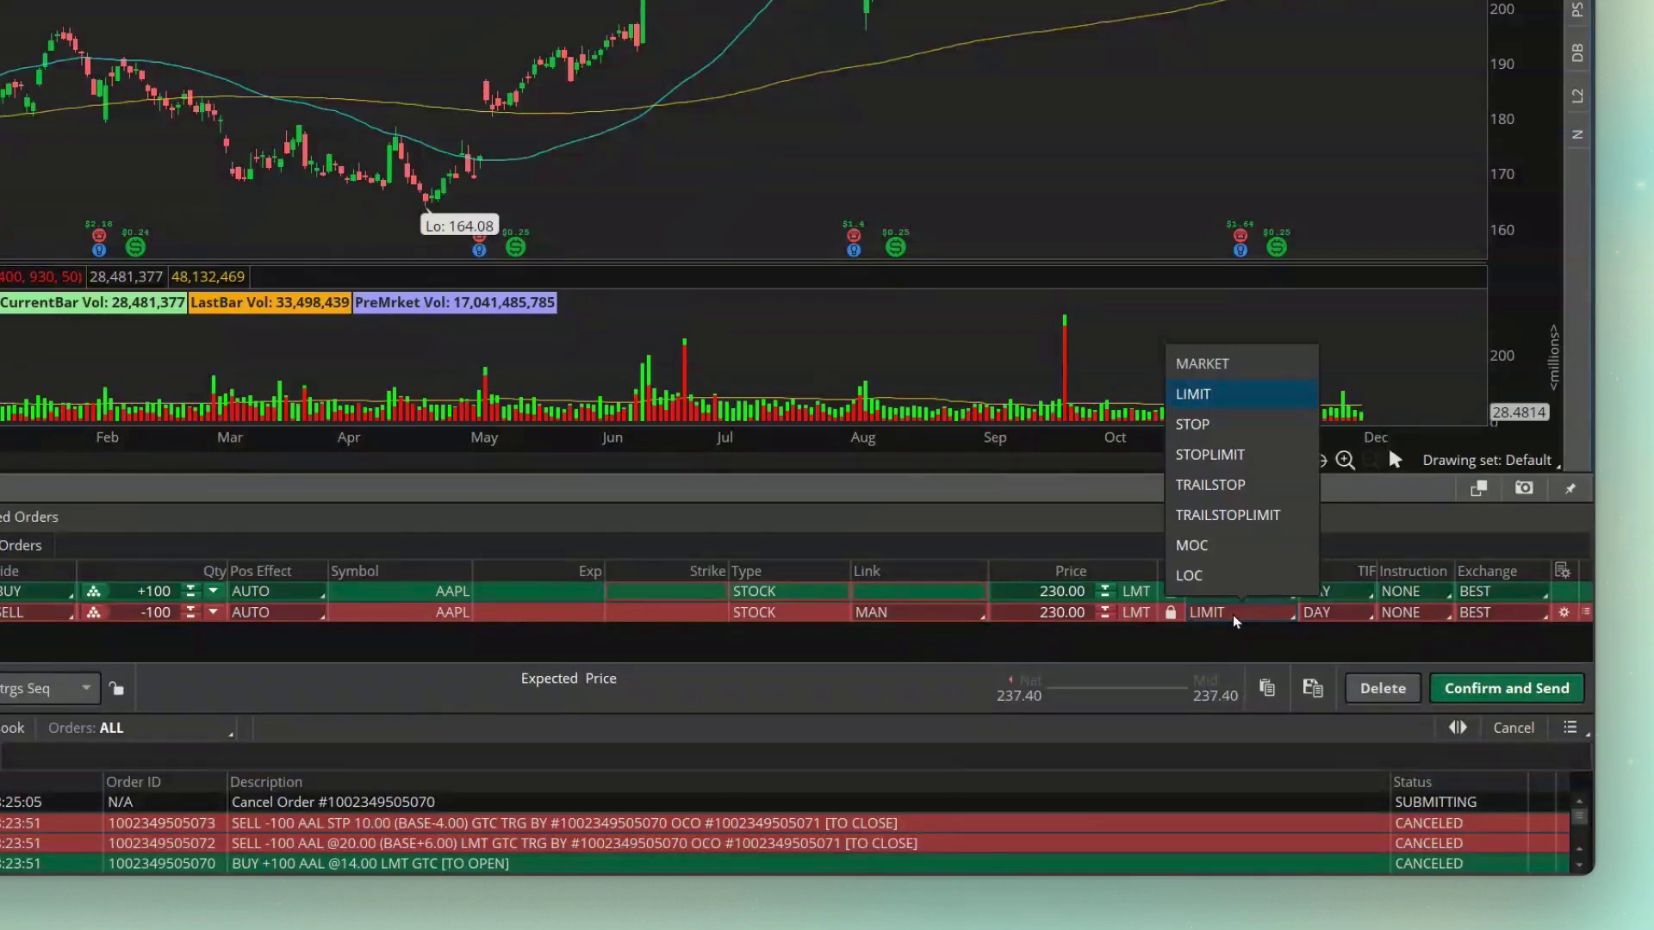
click(1226, 495)
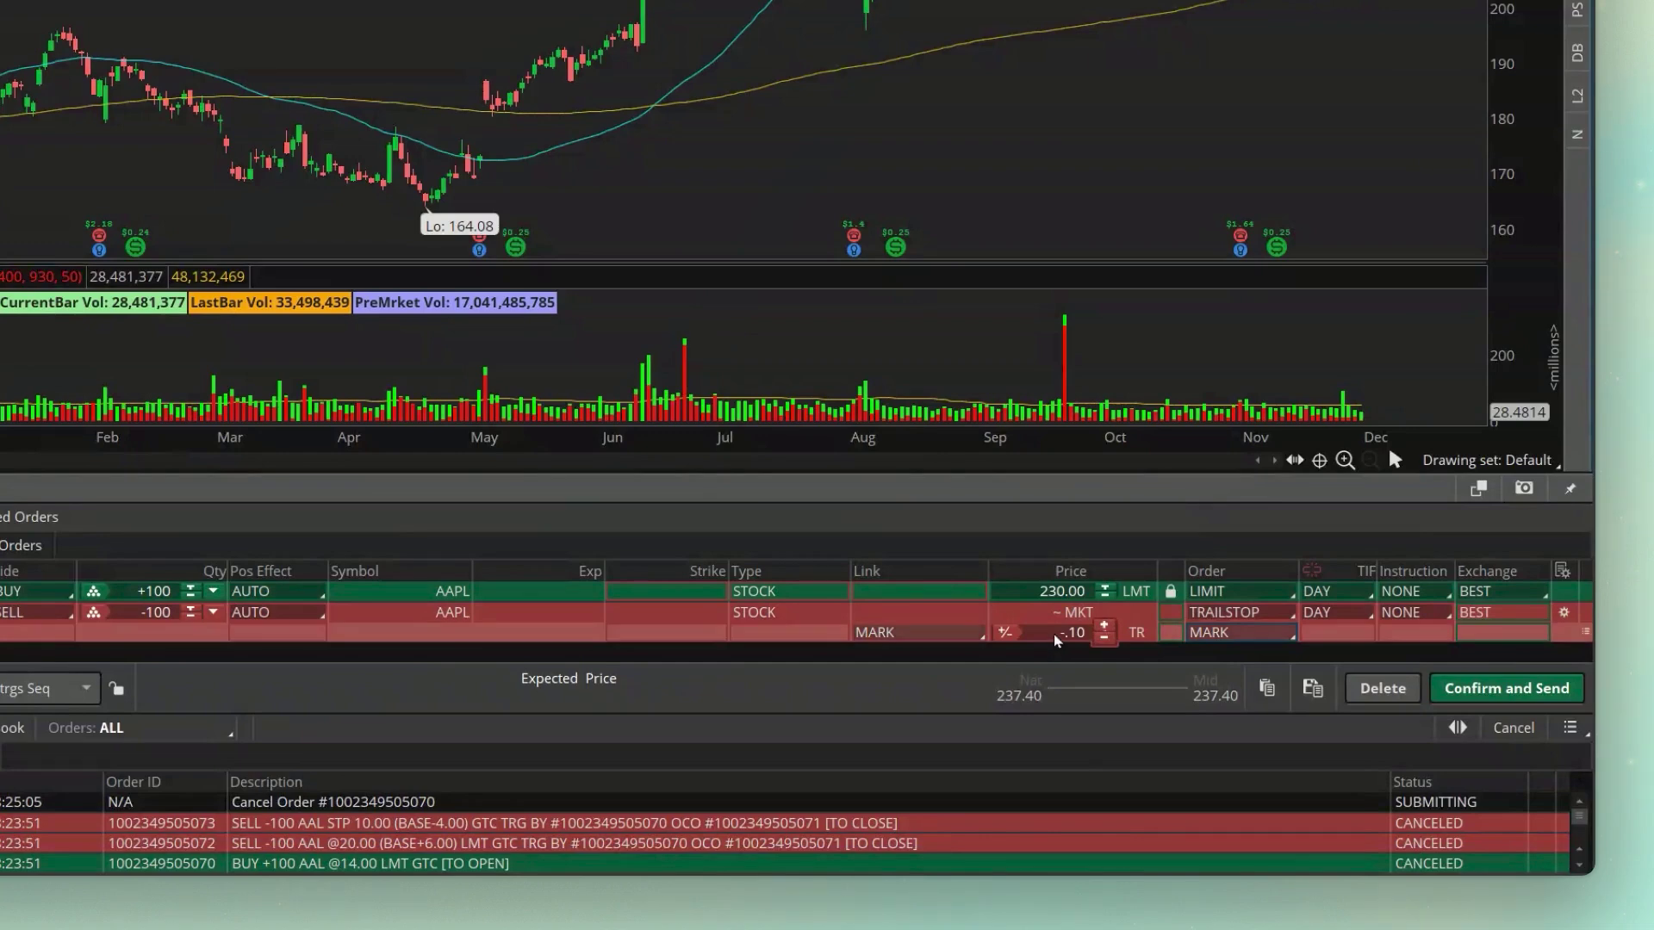
click(1006, 635)
click(1007, 635)
click(1105, 640)
click(1105, 640)
click(1105, 640)
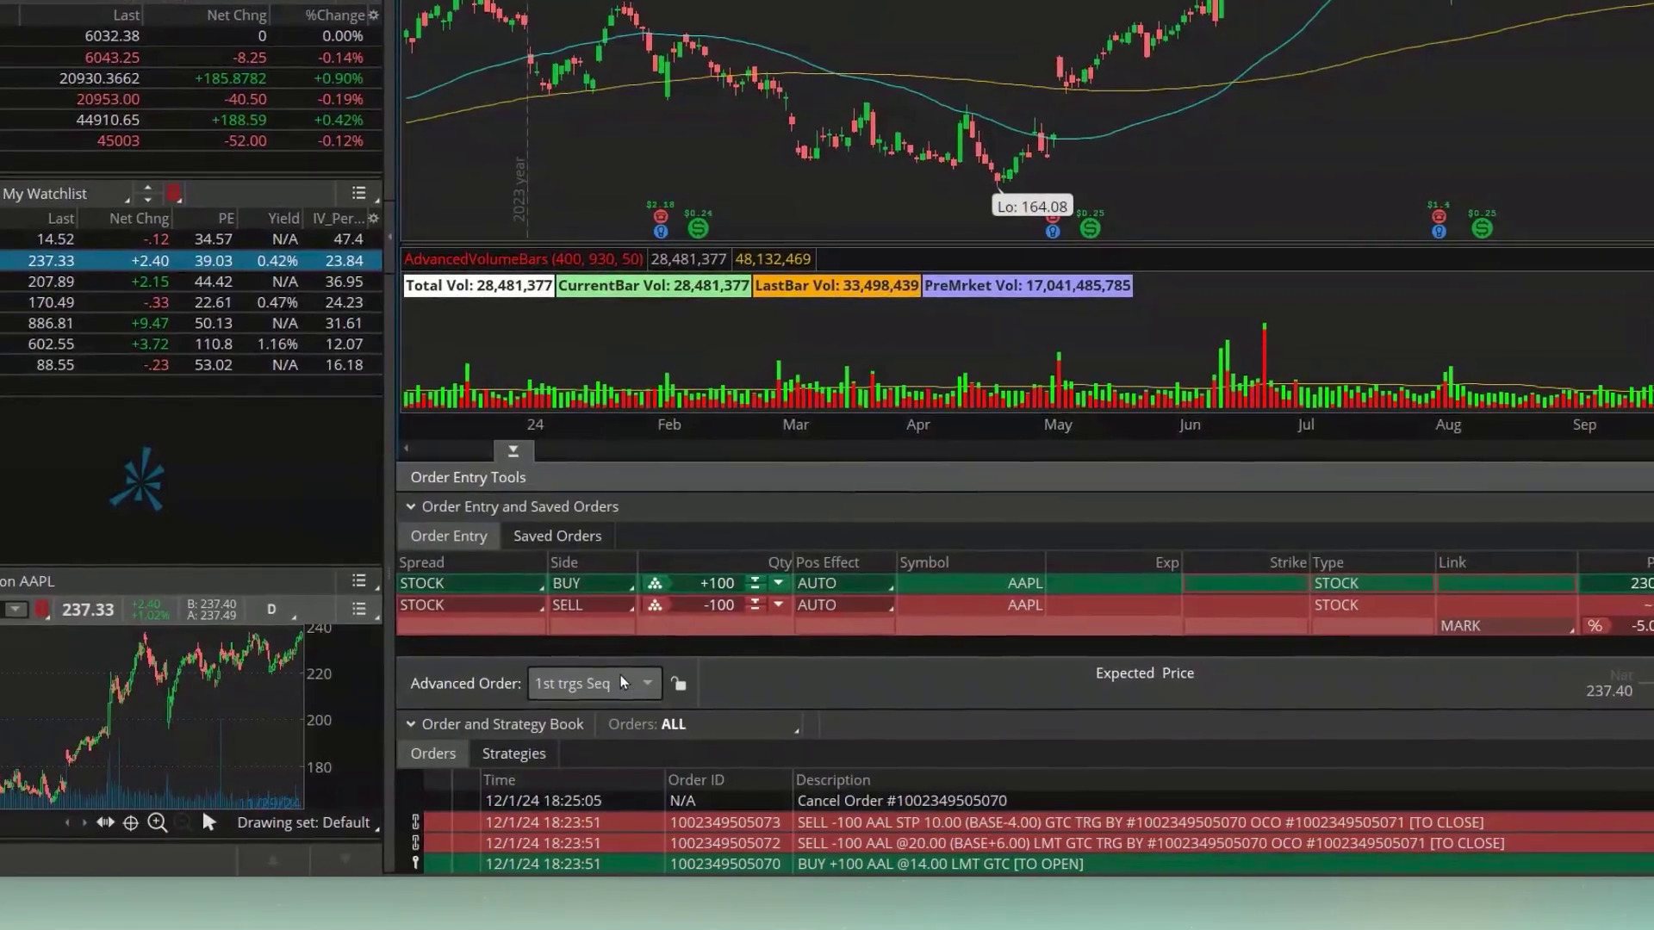
Switch the advanced order type to 1st trgs OCO and create a second opposite sell order from the AAPL buy order.
click(624, 683)
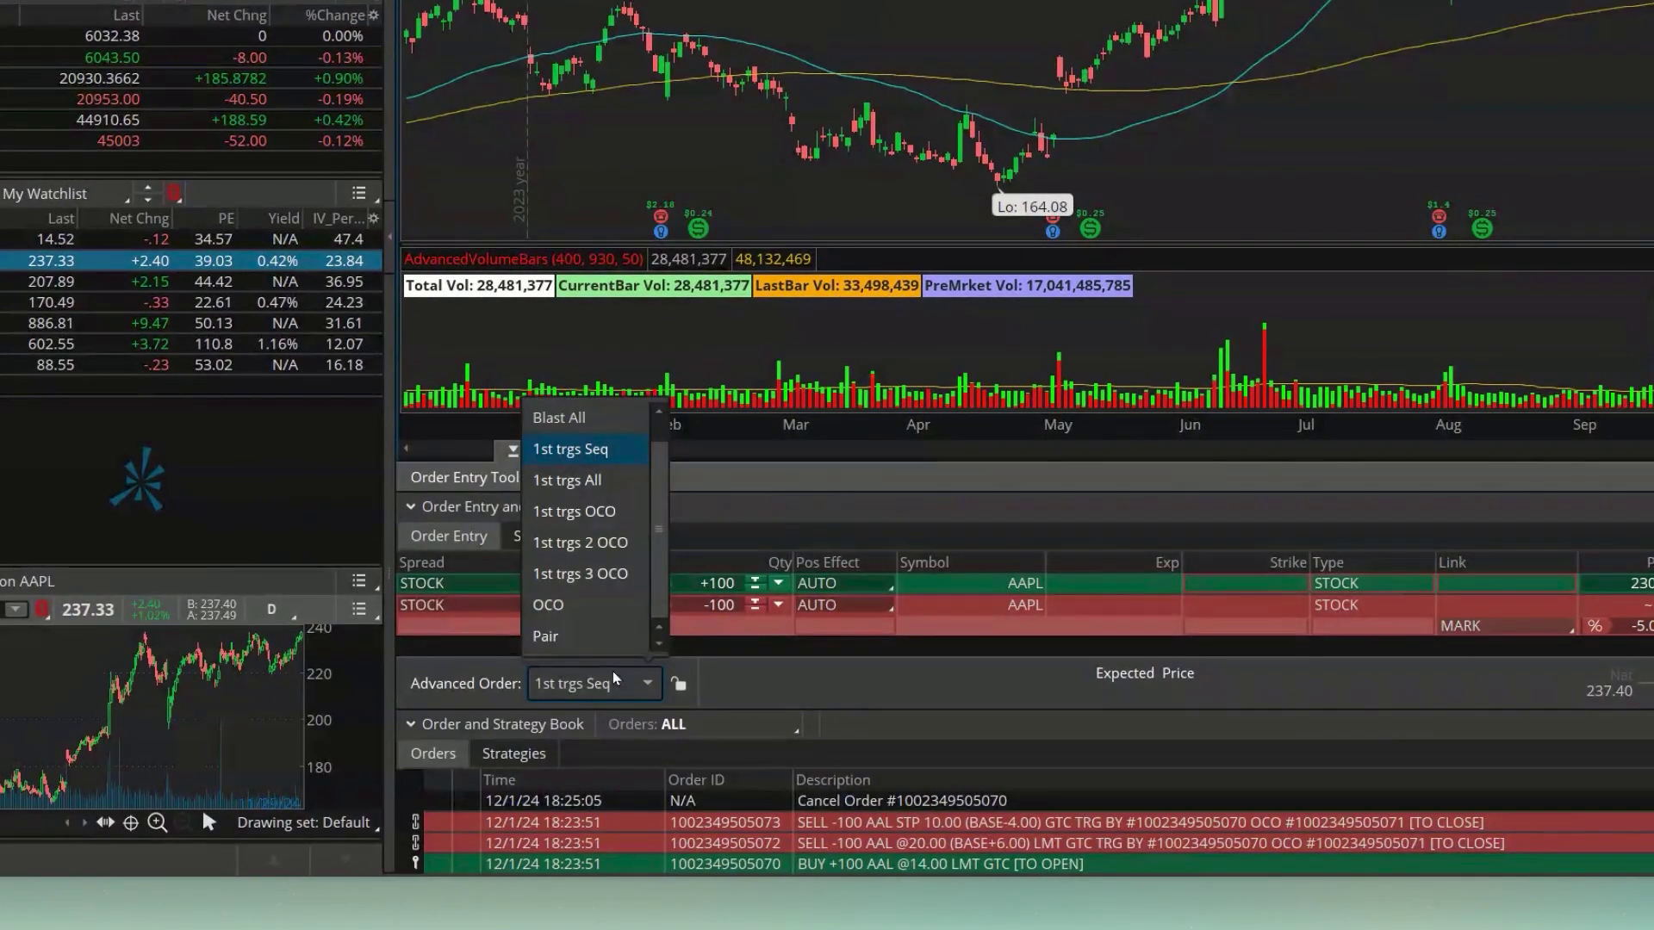
click(625, 513)
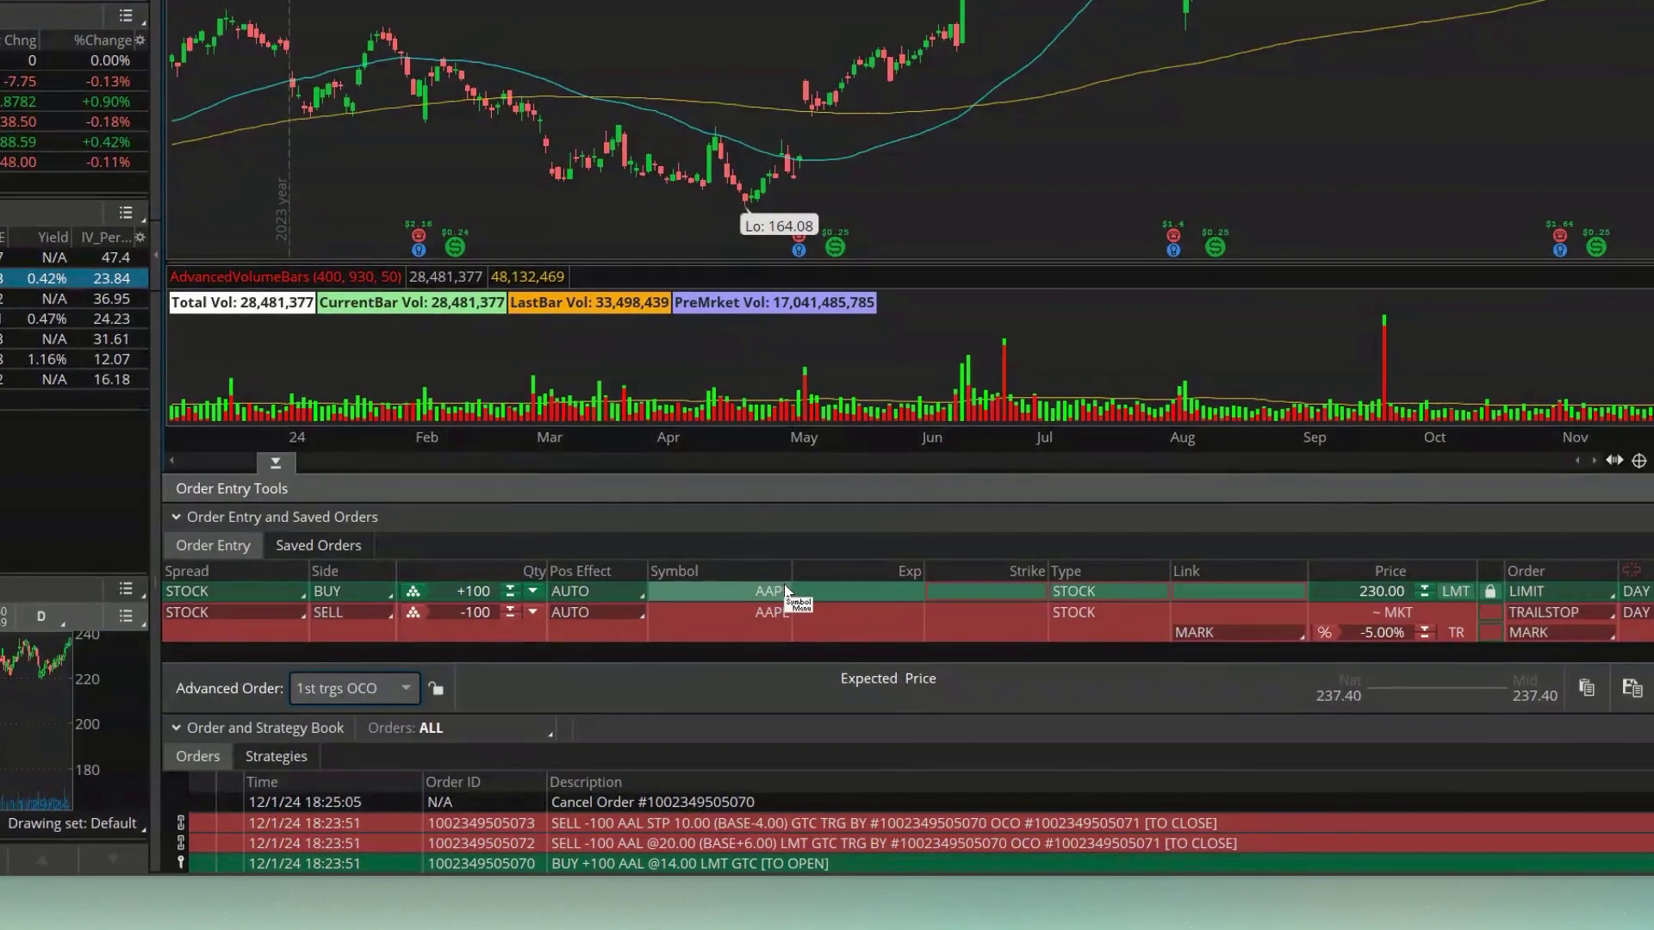
right_click(765, 589)
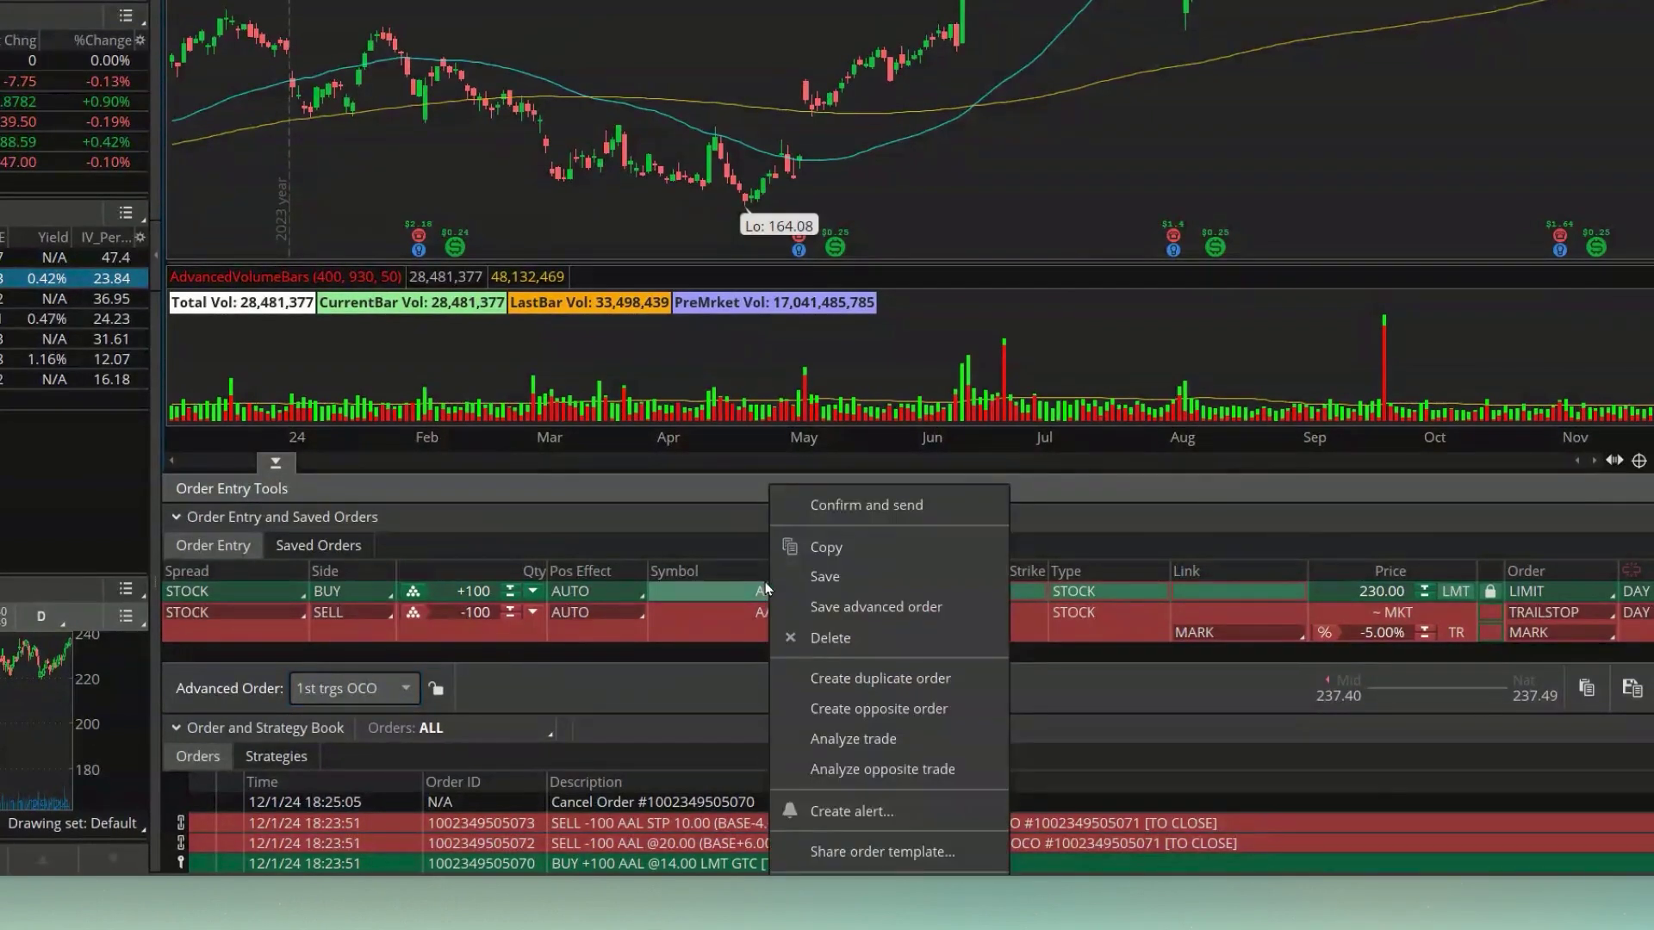
click(890, 709)
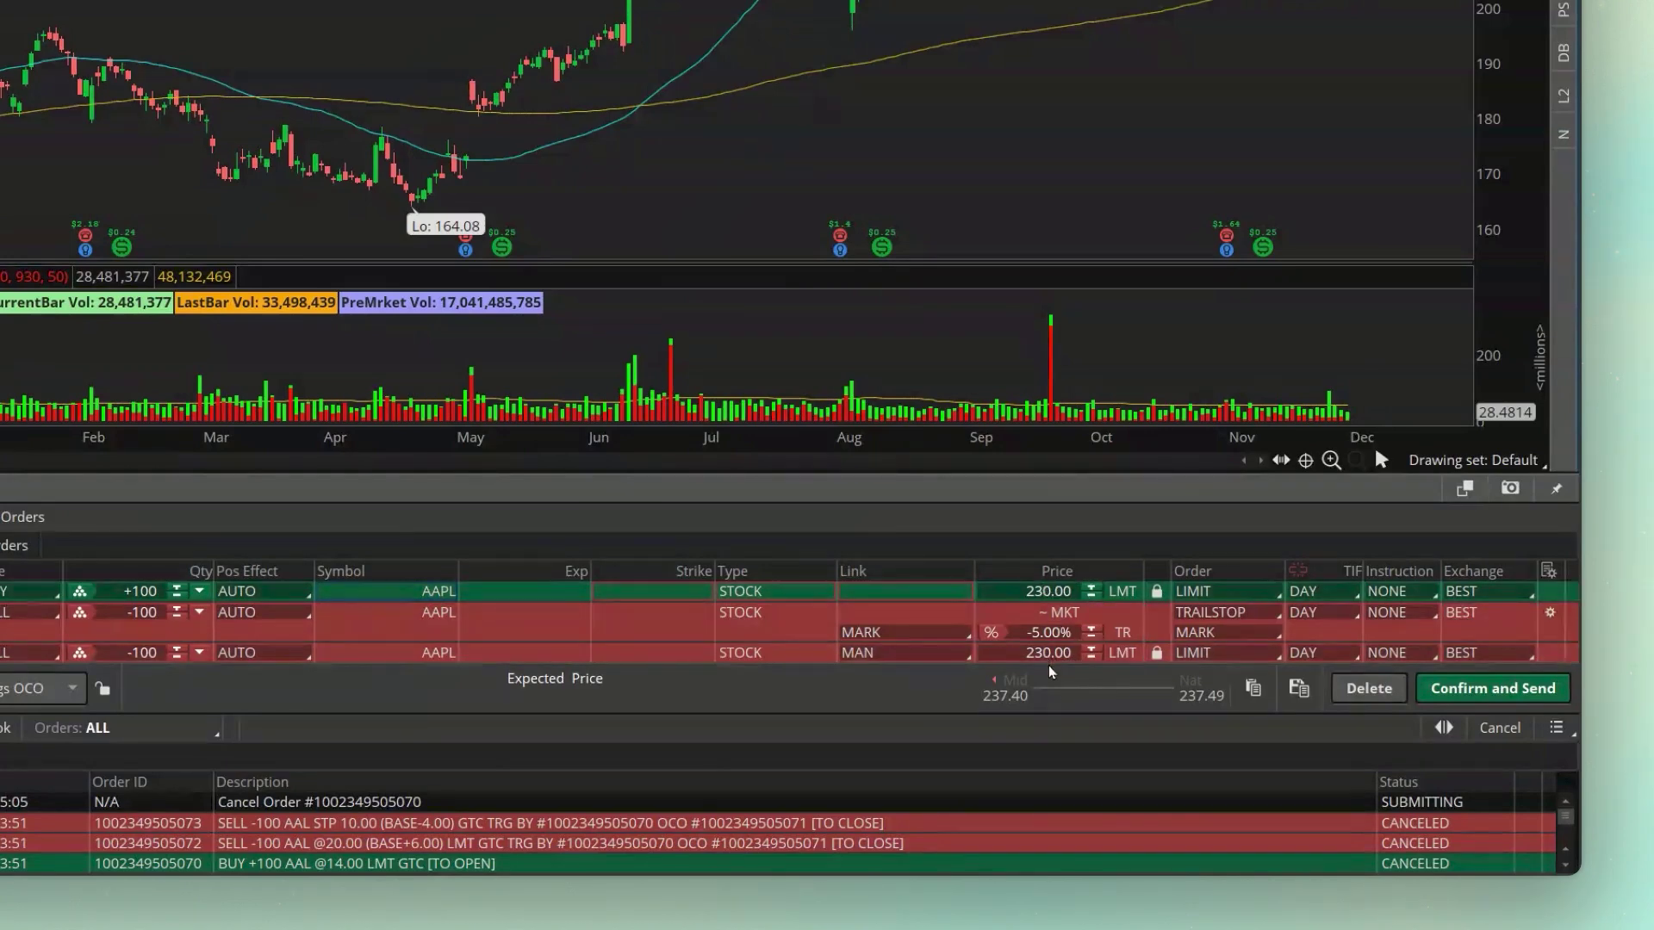
Link the second sell leg's limit price to TRG and set its offset to +10.00% in percentage mode.
click(926, 656)
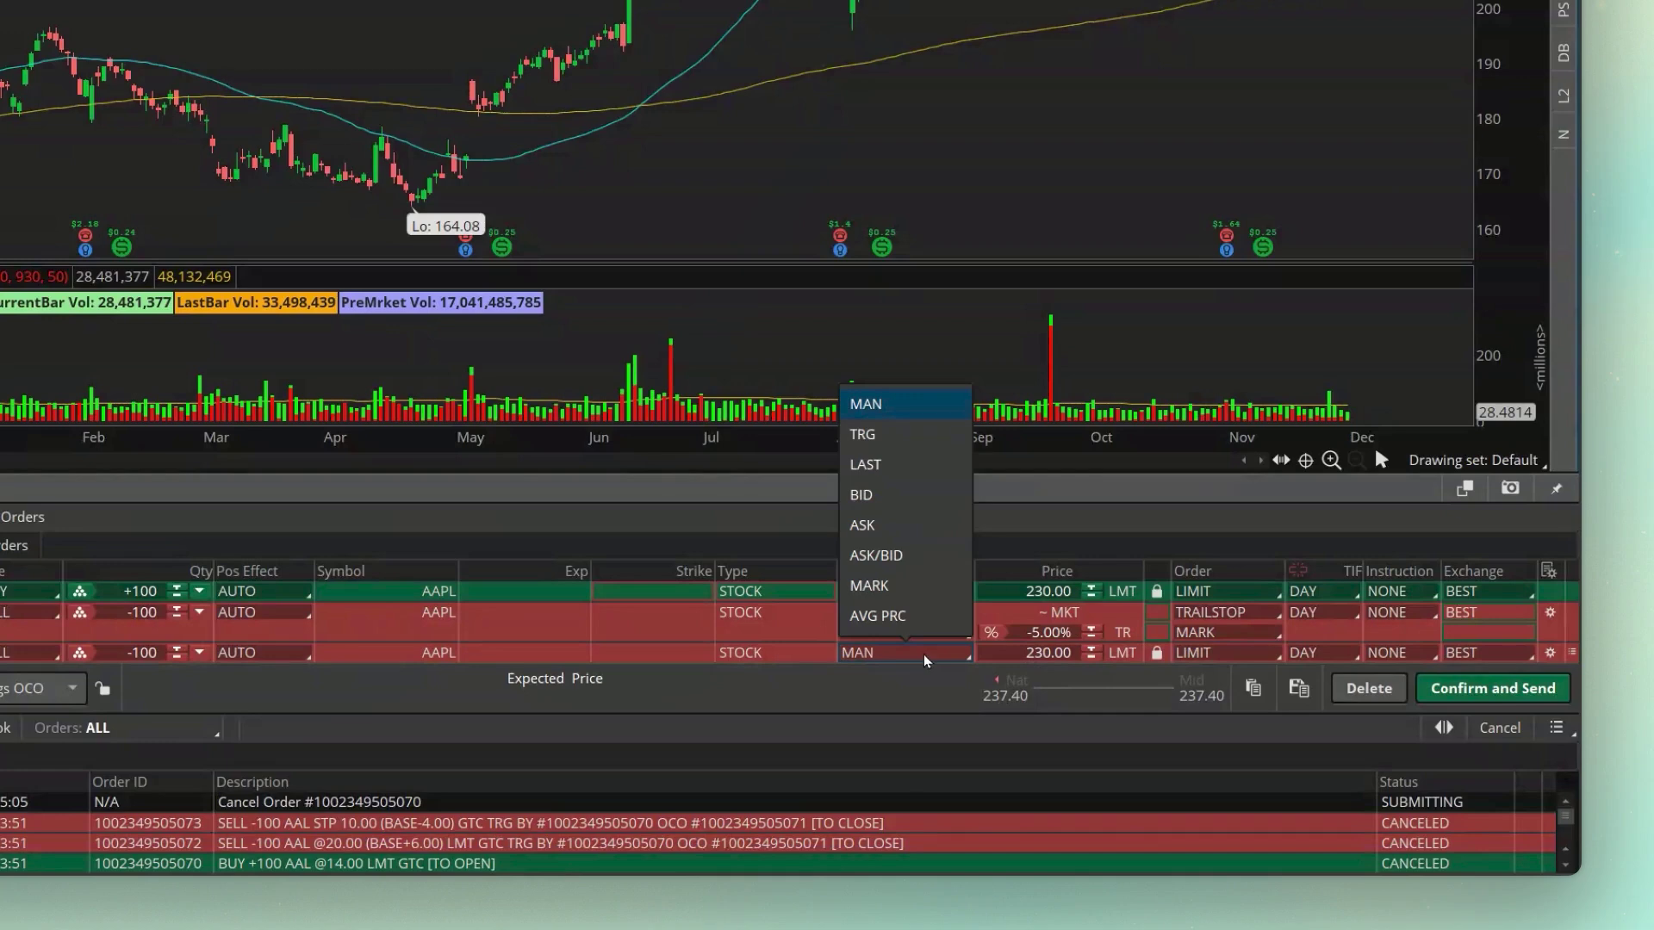
click(879, 436)
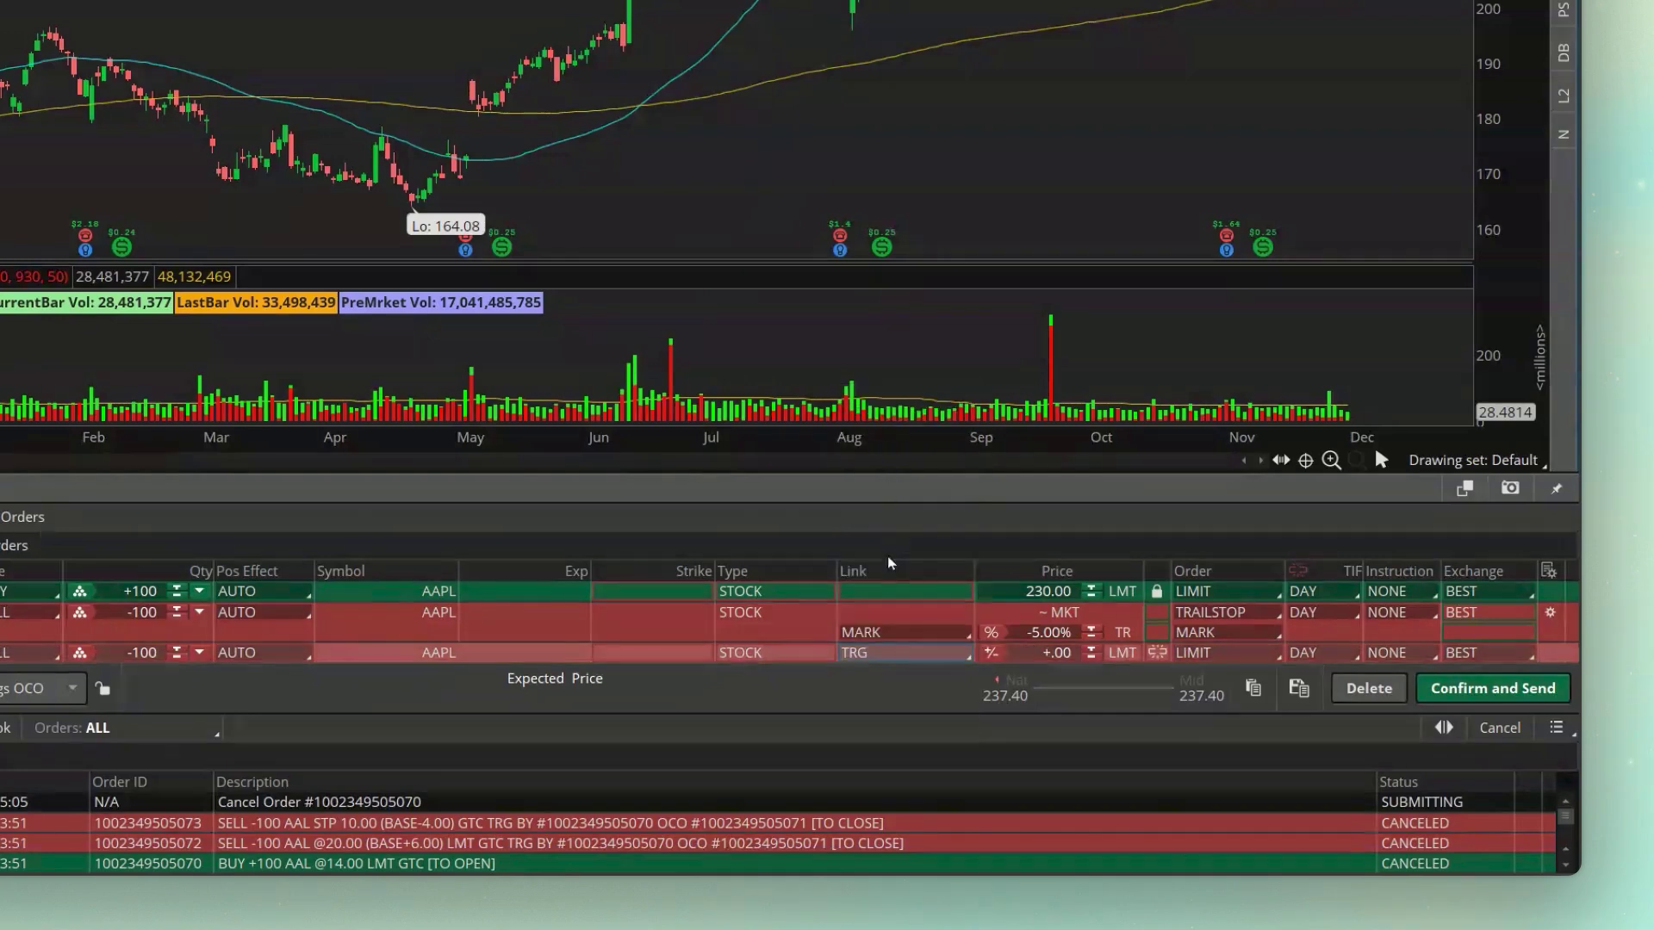
click(991, 653)
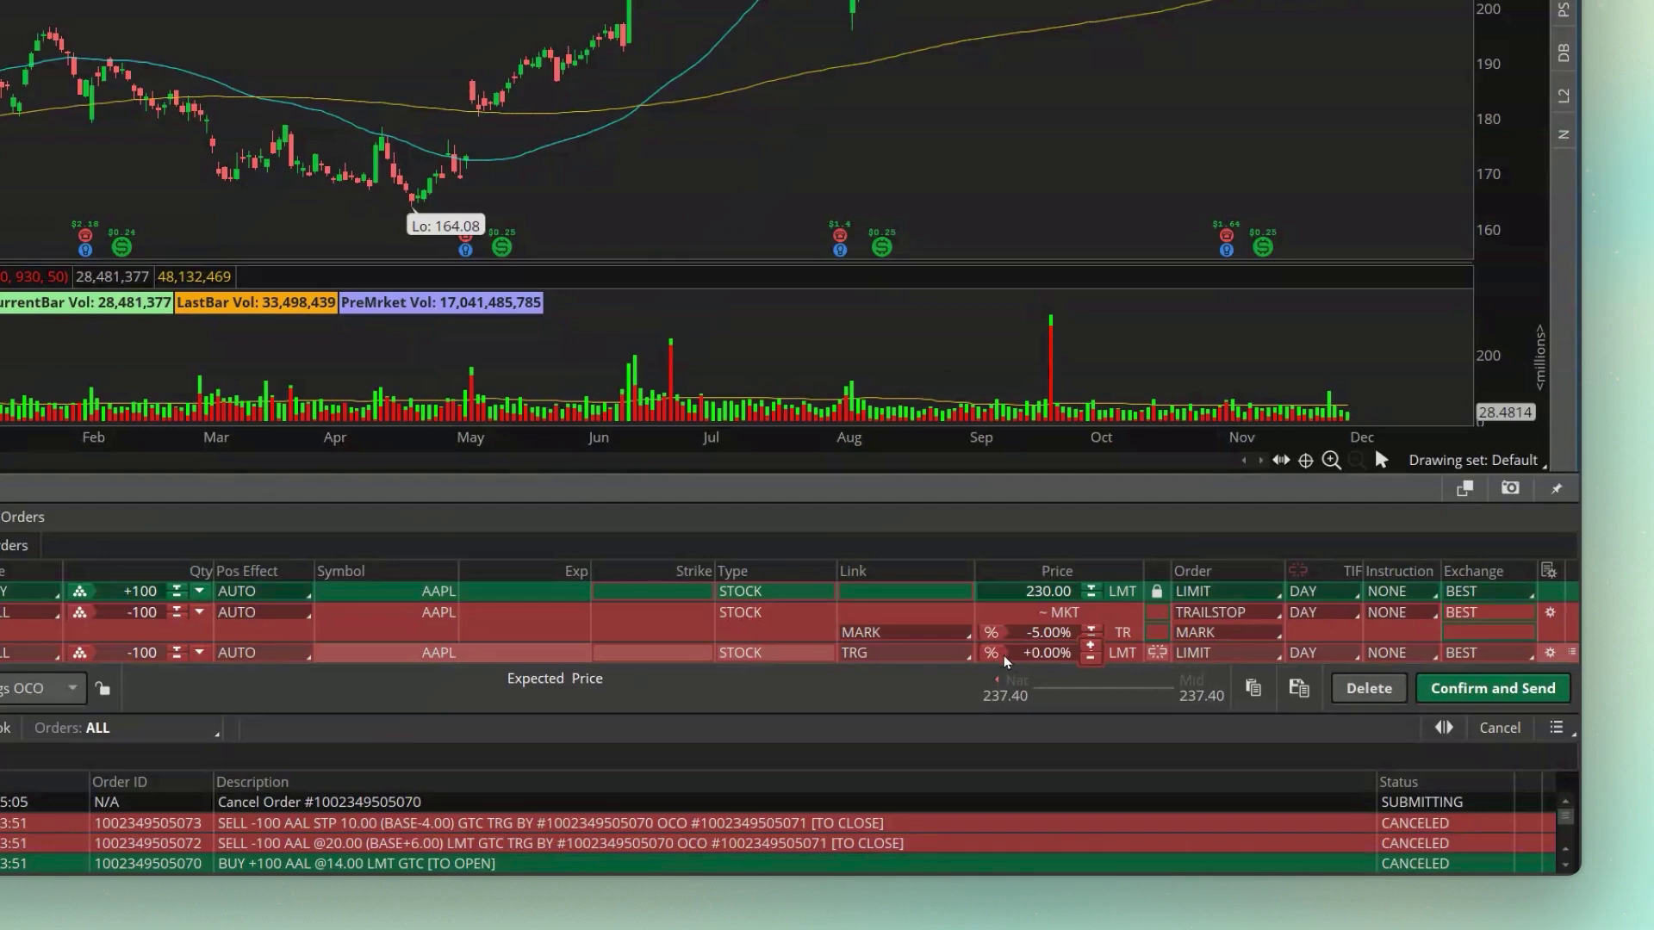
click(1089, 646)
click(1090, 647)
click(1090, 647)
click(1088, 646)
click(1087, 647)
Set the time in force of both the trailing stop and limit sell legs to GTC.
click(1326, 613)
click(1295, 679)
click(1322, 651)
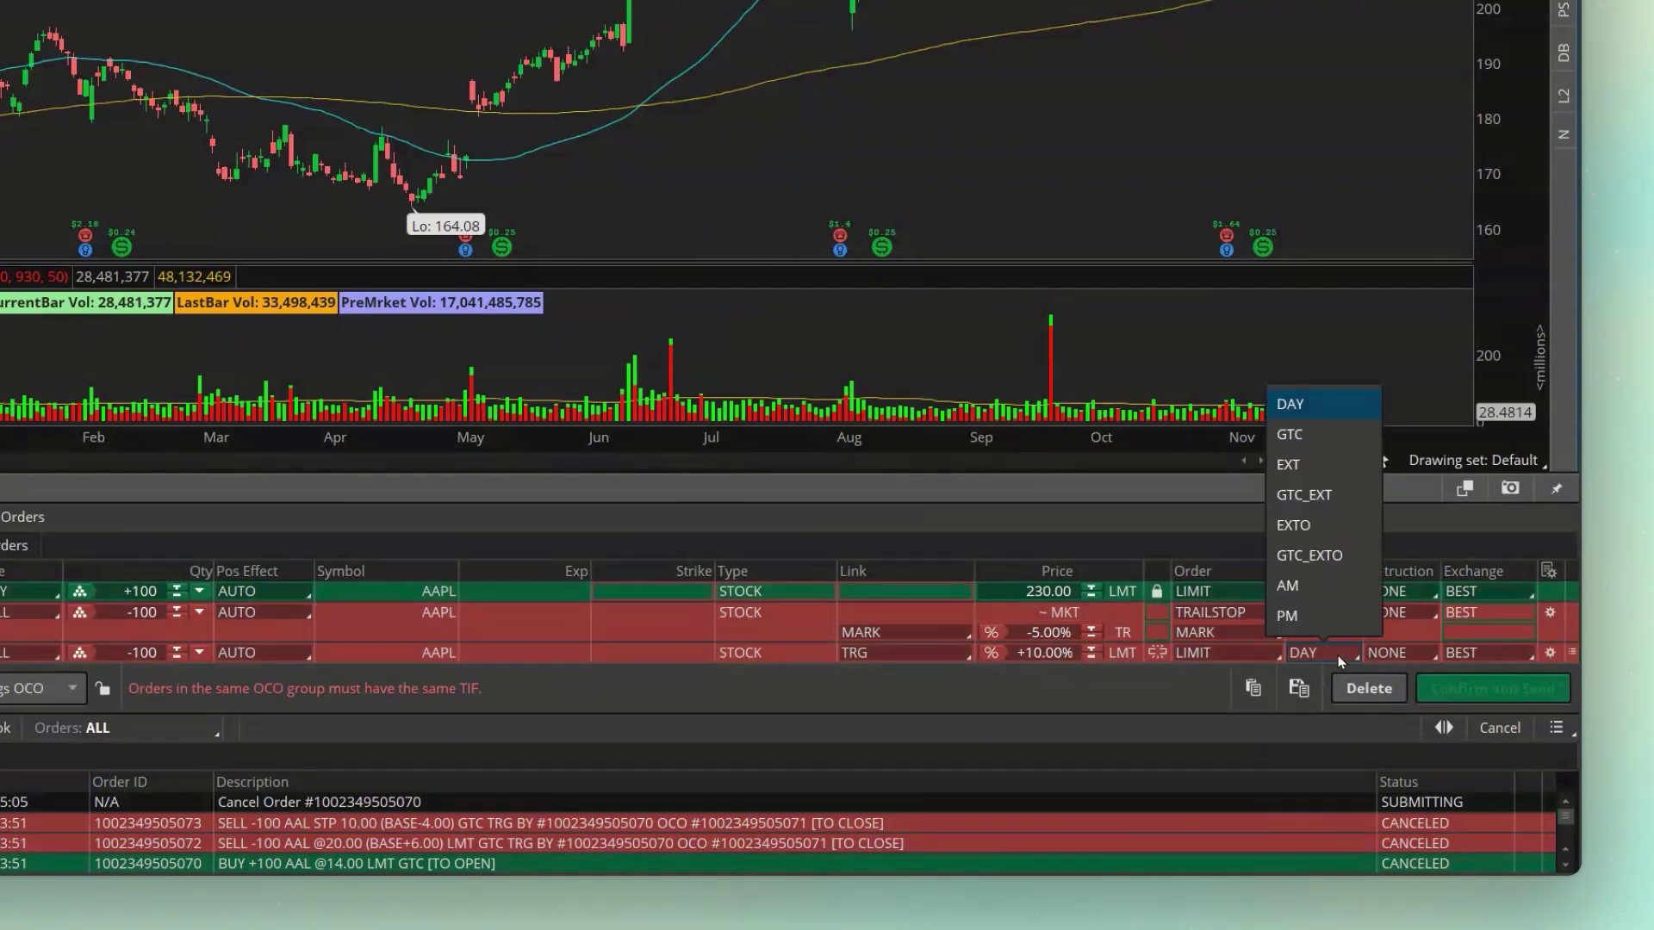
click(1310, 446)
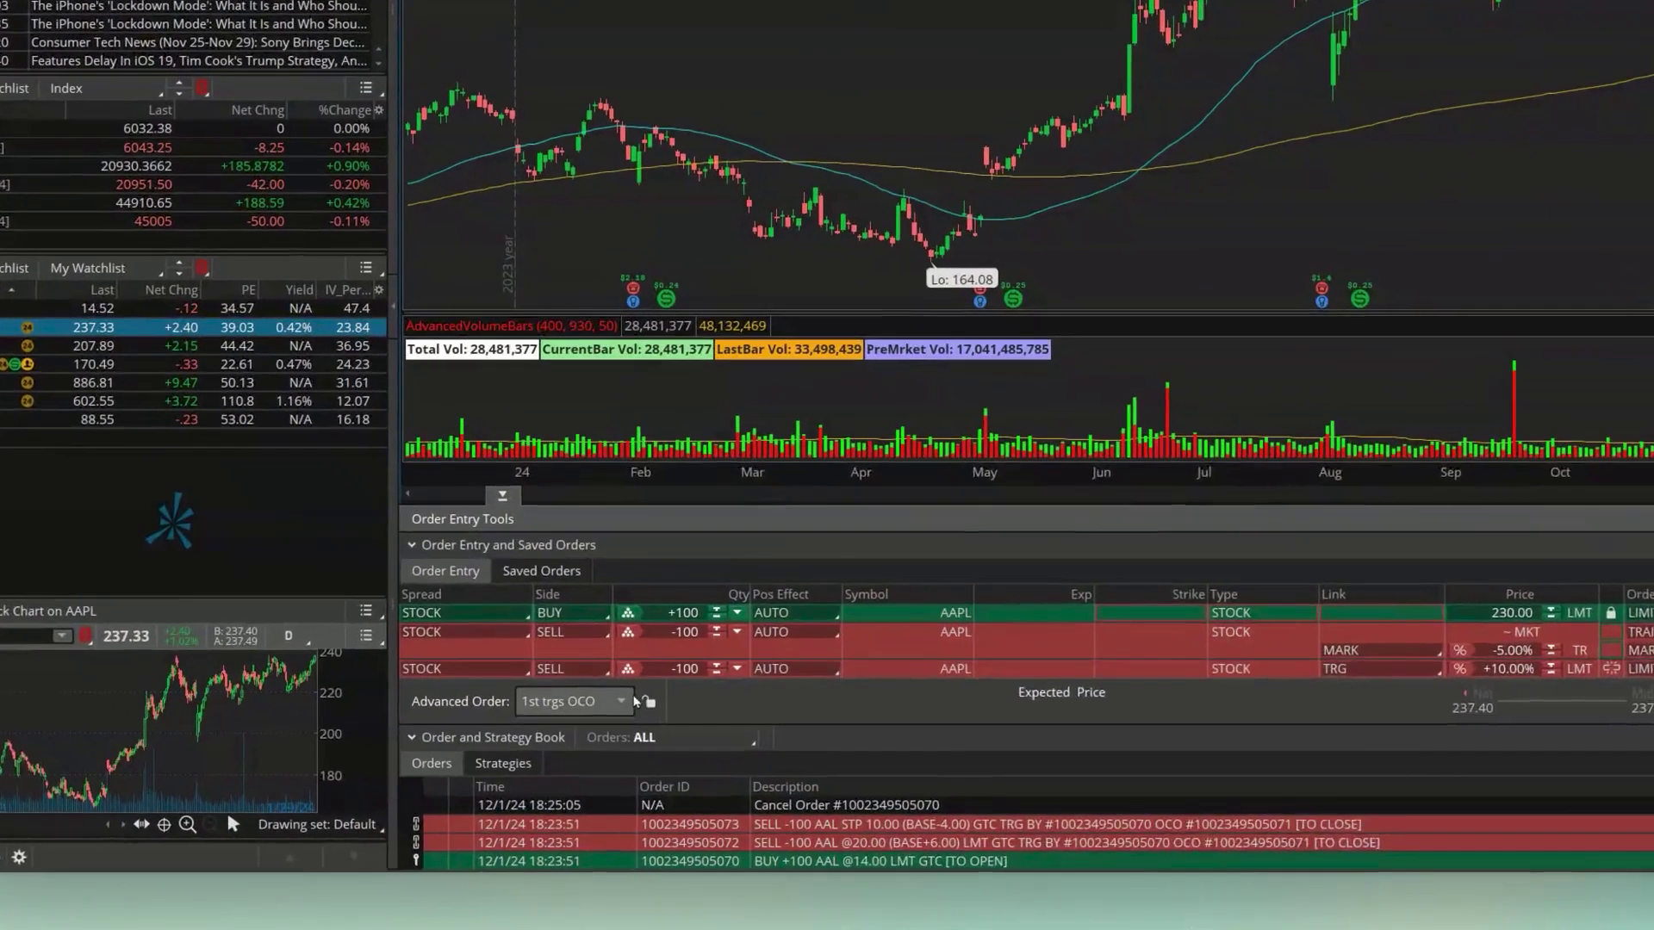
Open the advanced order type choices for the three-leg AAPL order.
click(582, 748)
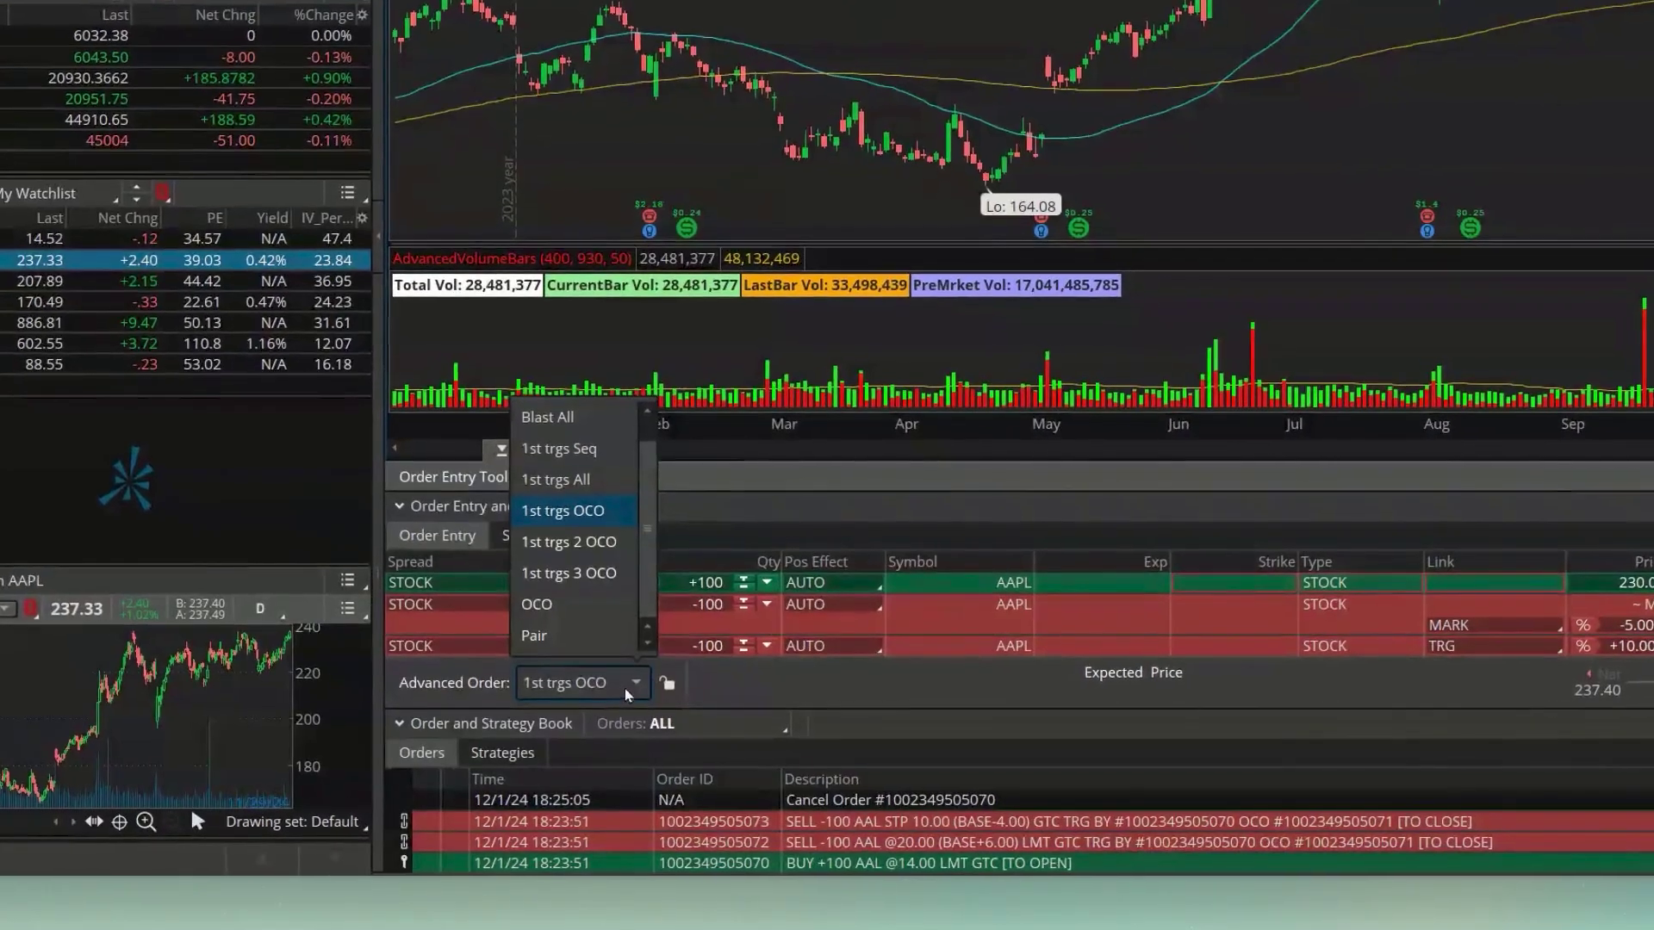